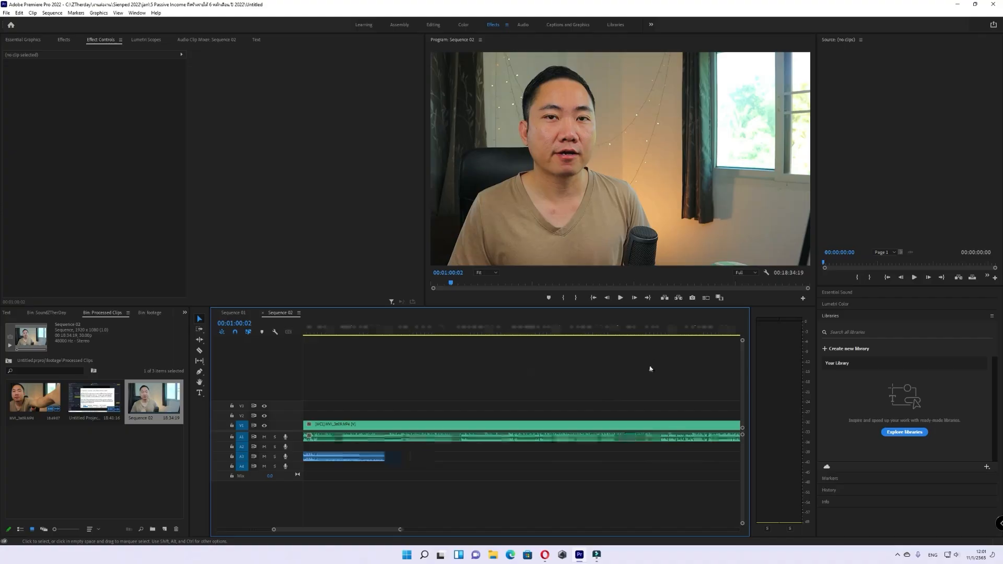
- Split the V1 clip at 00:05:08:25, where the silent part begins, with the Razor tool
click(592, 326)
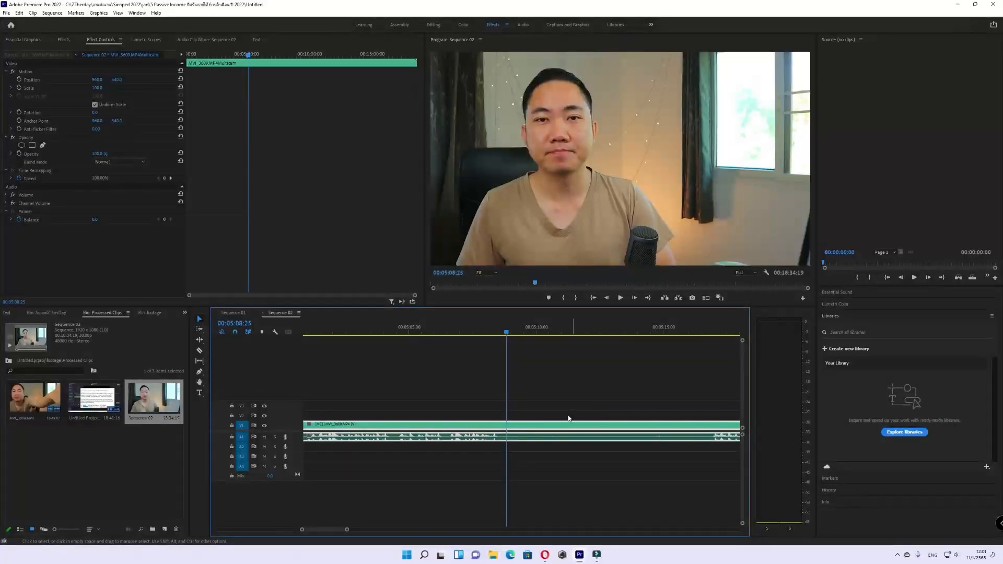
click(538, 410)
key(equal)
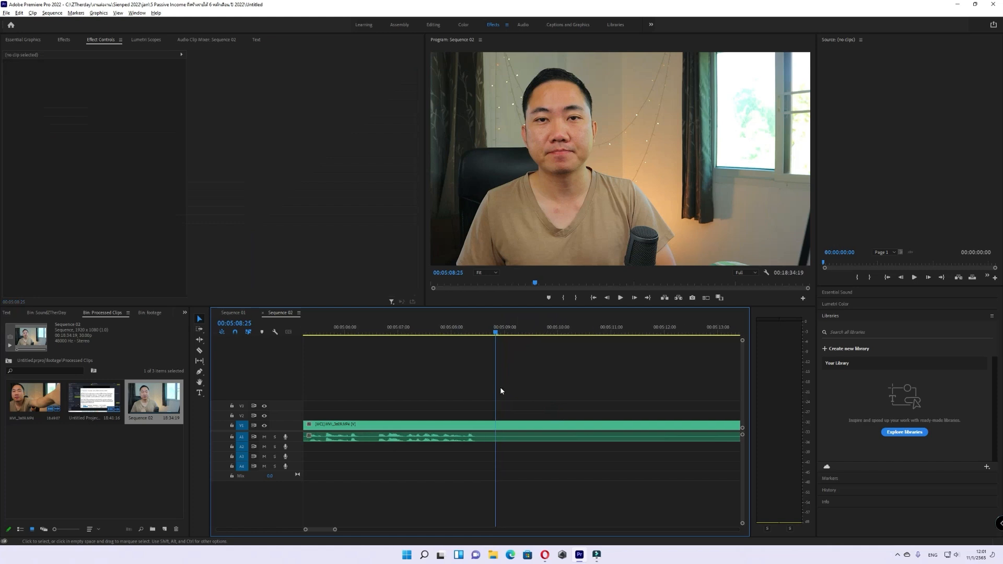
key(c)
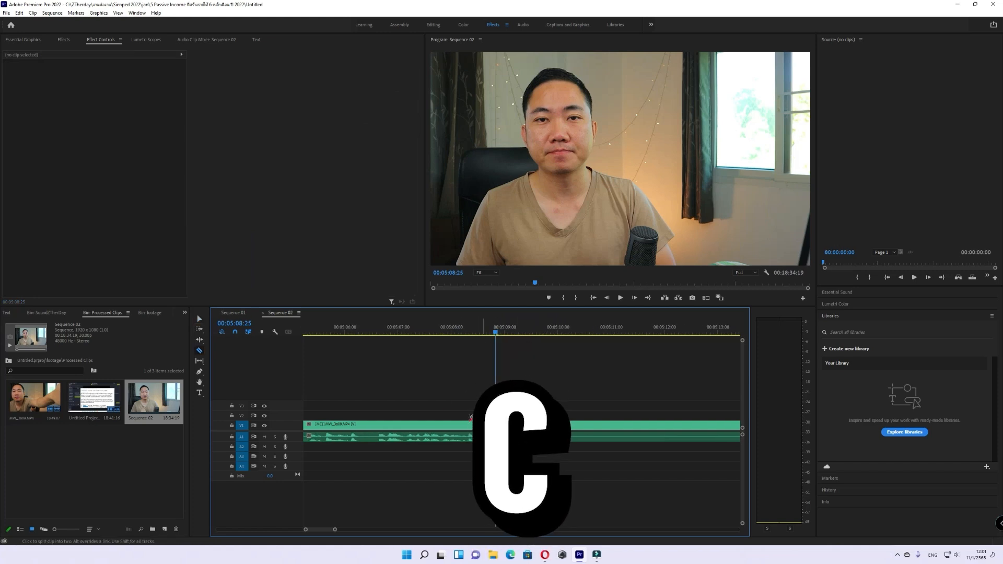
key(v)
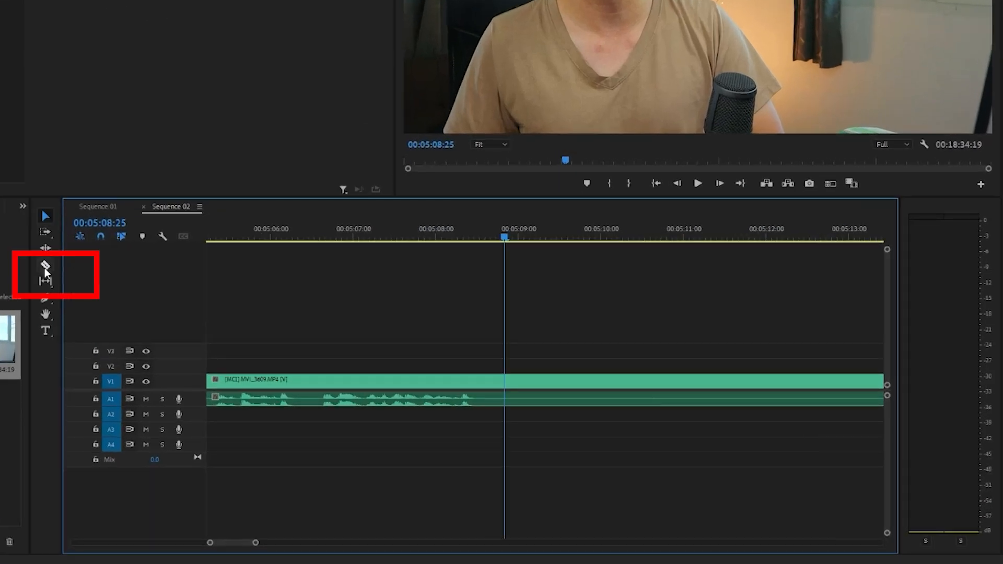
click(45, 266)
click(510, 383)
scroll(667, 338, down, 3)
scroll(708, 378, down, 2)
scroll(618, 367, down, 2)
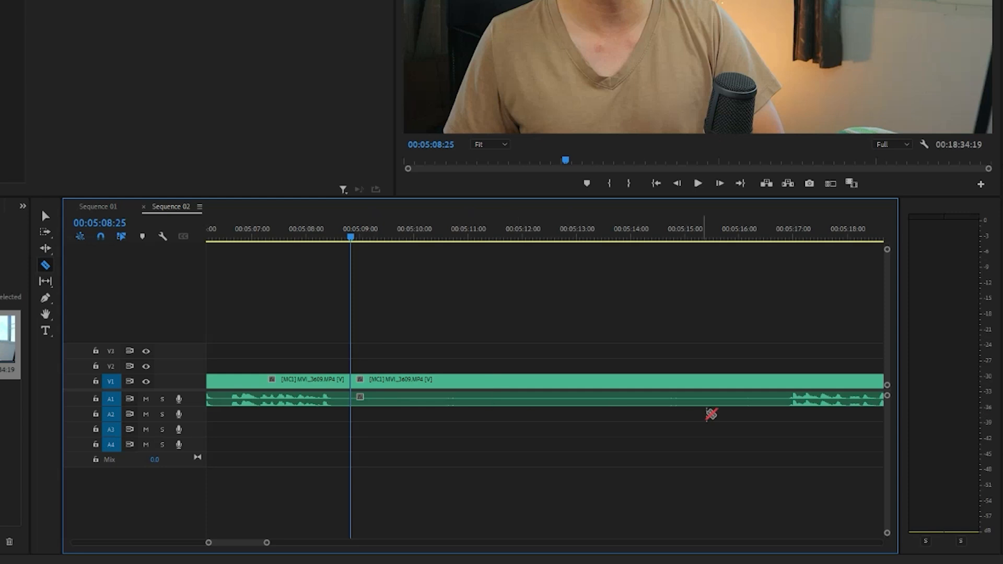
- Mark the silent segment that starts at 00:05:08:25 with a pink label color
key(v)
drag(373, 361, 588, 382)
right_click(591, 385)
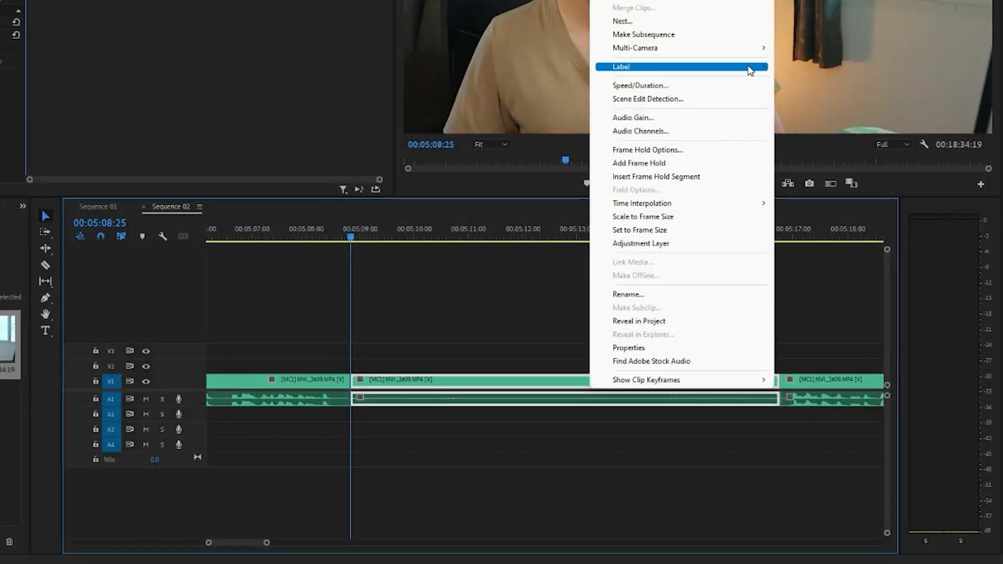
mouse_move(751, 70)
click(799, 167)
click(497, 326)
- Delete the pink silent segment and close the gap it leaves with Ripple Delete
drag(370, 355, 532, 436)
drag(361, 349, 717, 406)
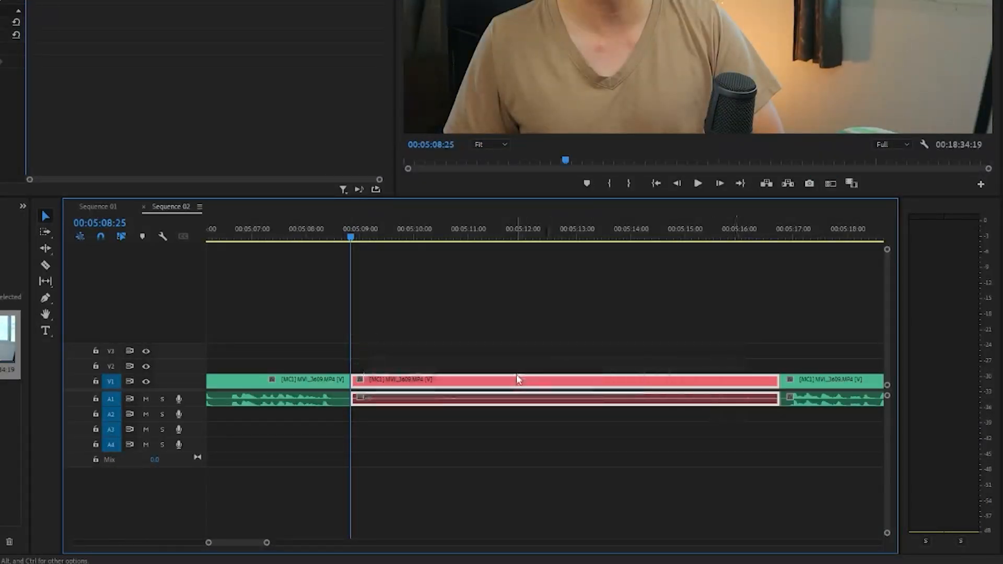
key(Delete)
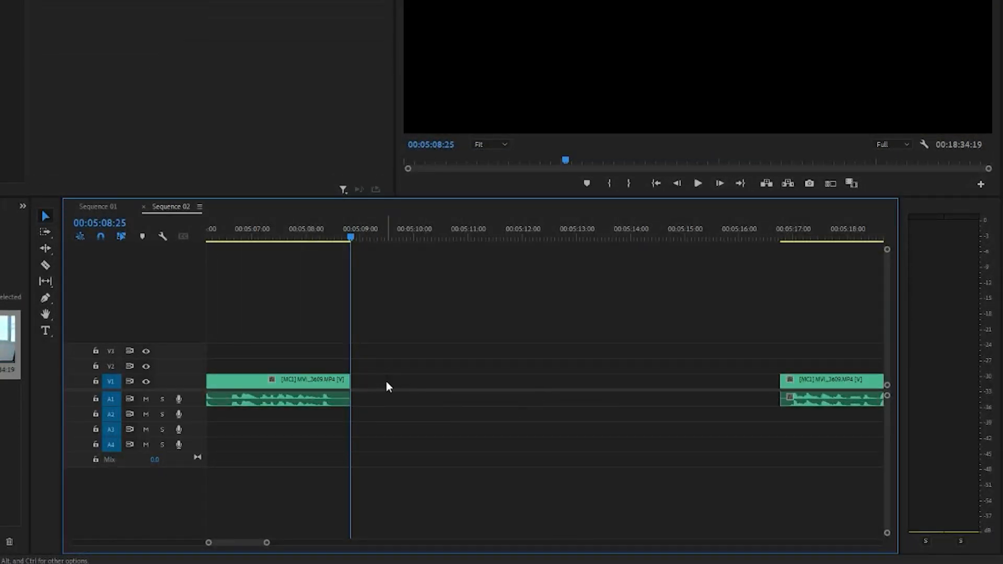
right_click(394, 386)
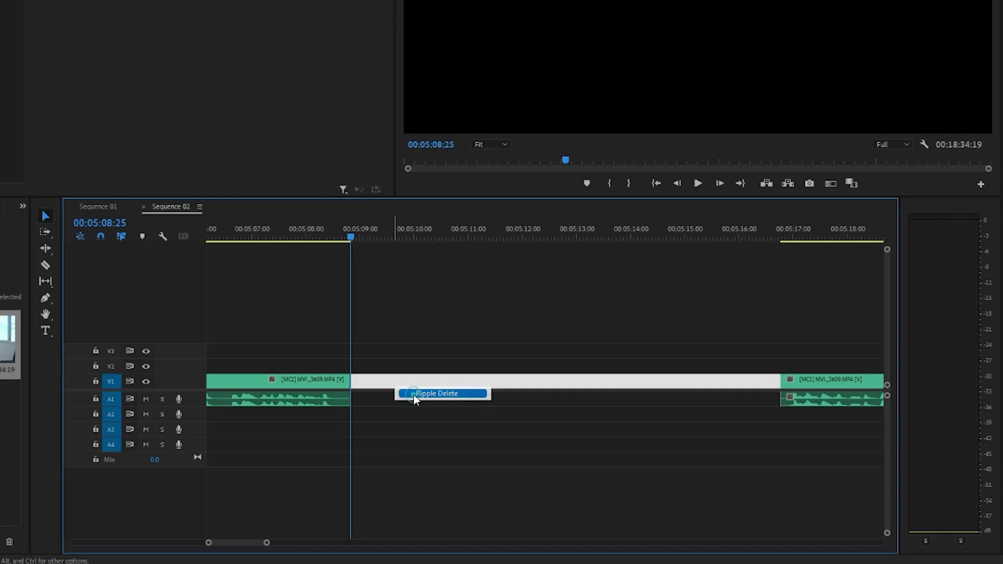
click(410, 394)
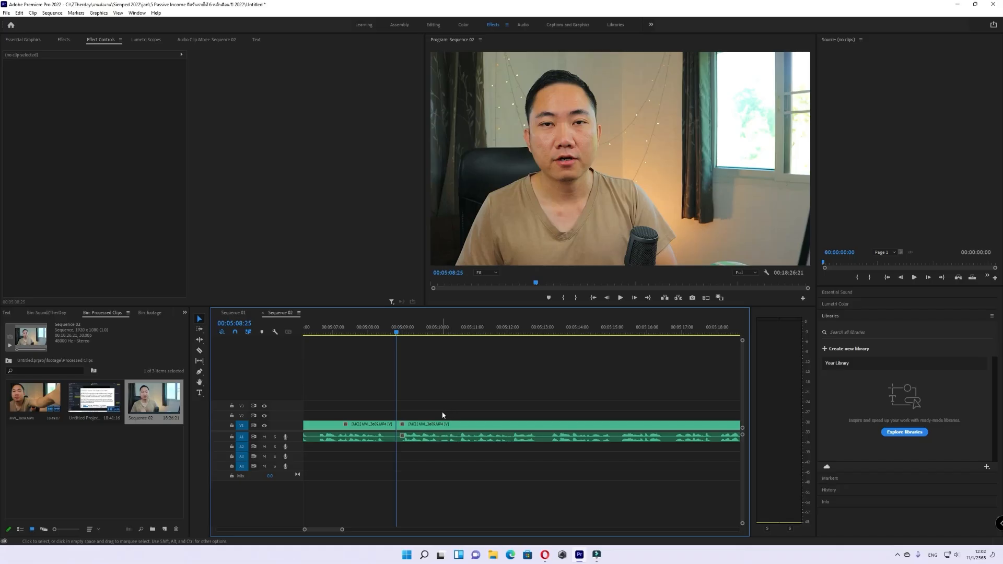
- Split the clip following the 00:05:08:25 cut at about 00:05:10:03, and undo the extra cut before it
scroll(365, 387, up, 3)
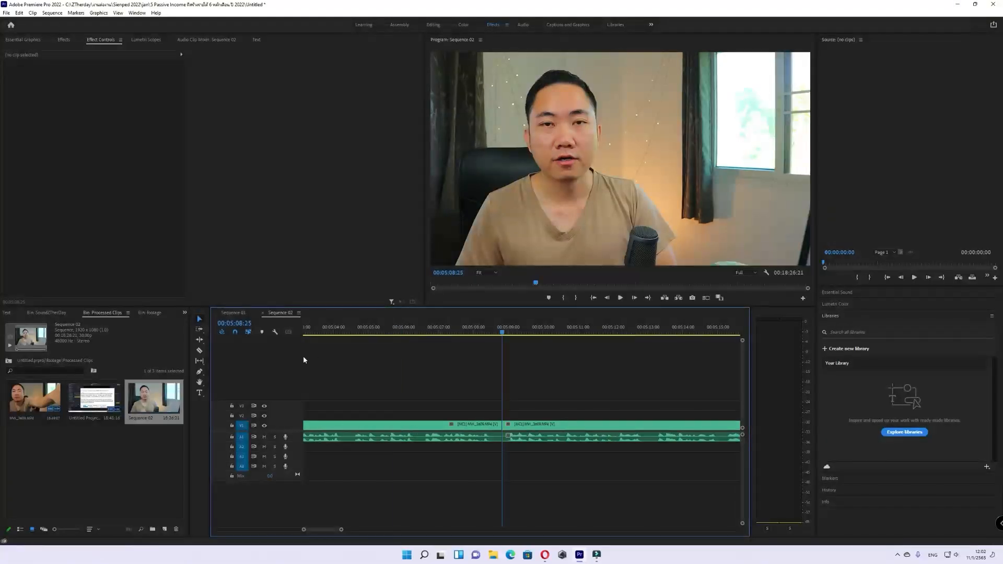
click(414, 375)
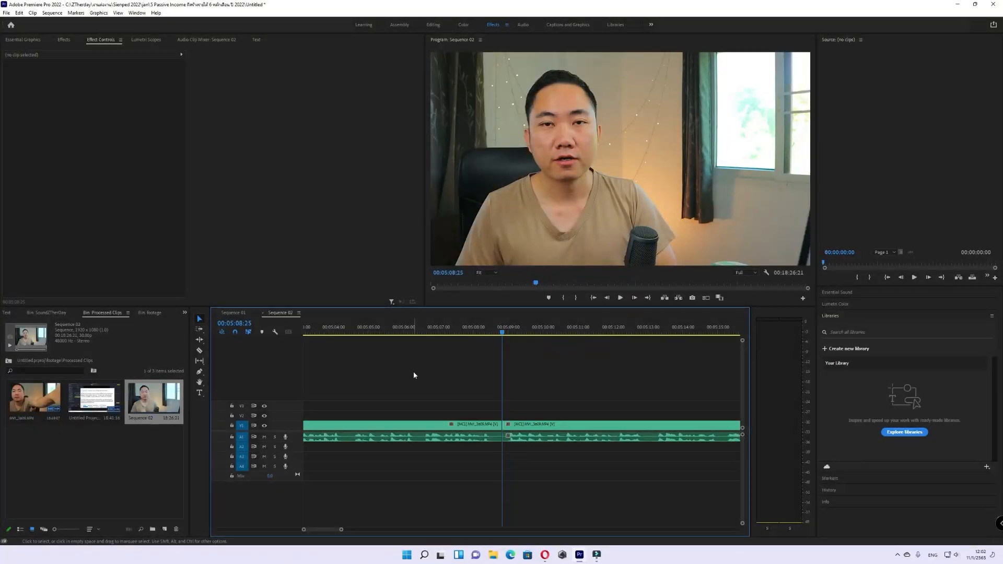
key(c)
scroll(545, 414, down, 2)
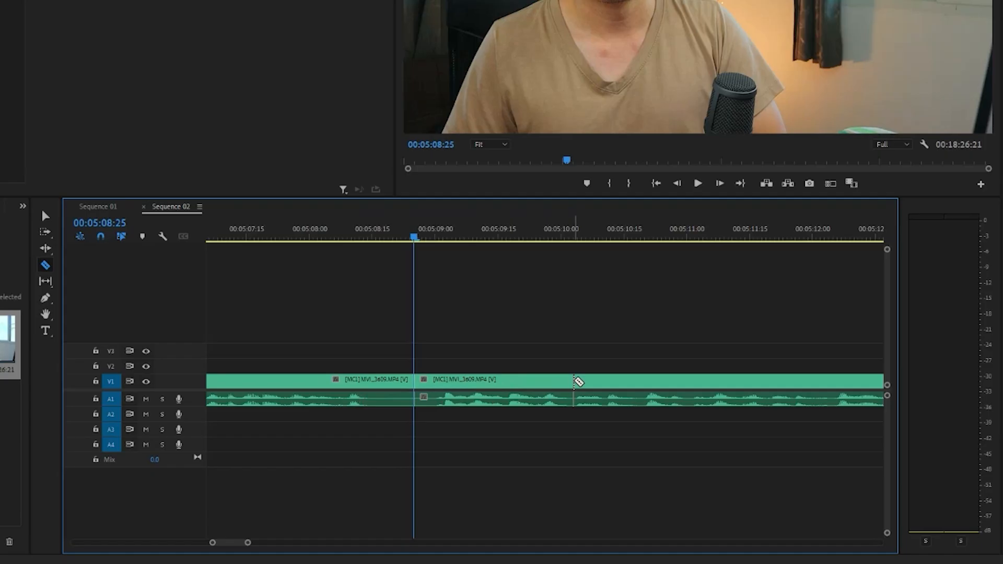
click(541, 429)
click(480, 430)
key(v)
key(ctrl+z)
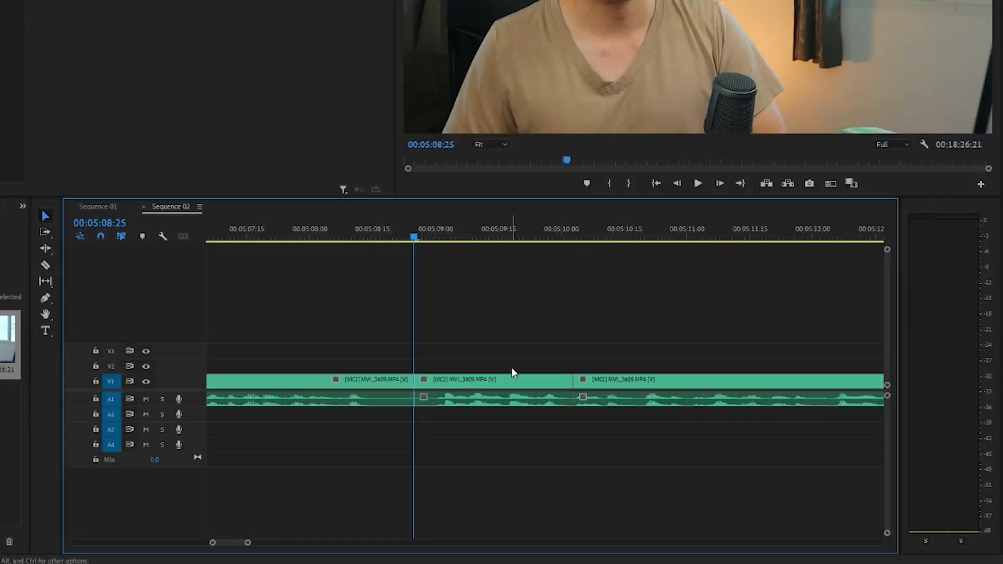
- Select the short segment between the two cuts with the Selection tool and clear the selection
click(502, 379)
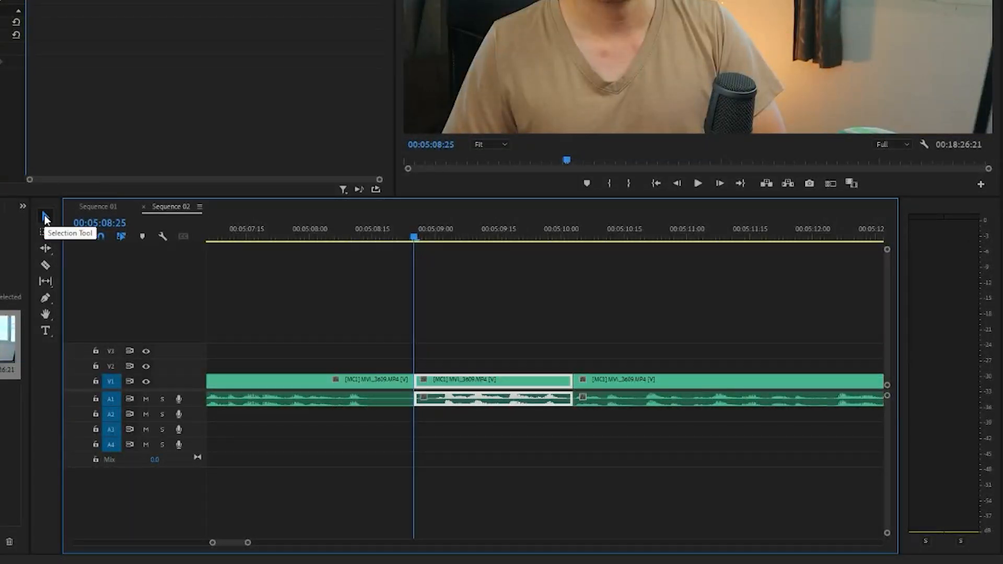
click(574, 336)
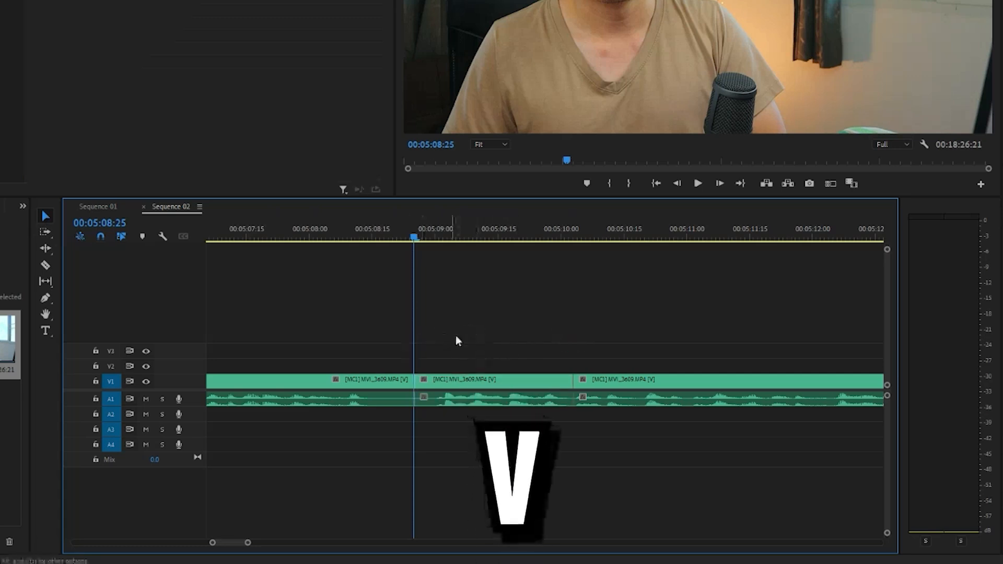
click(481, 377)
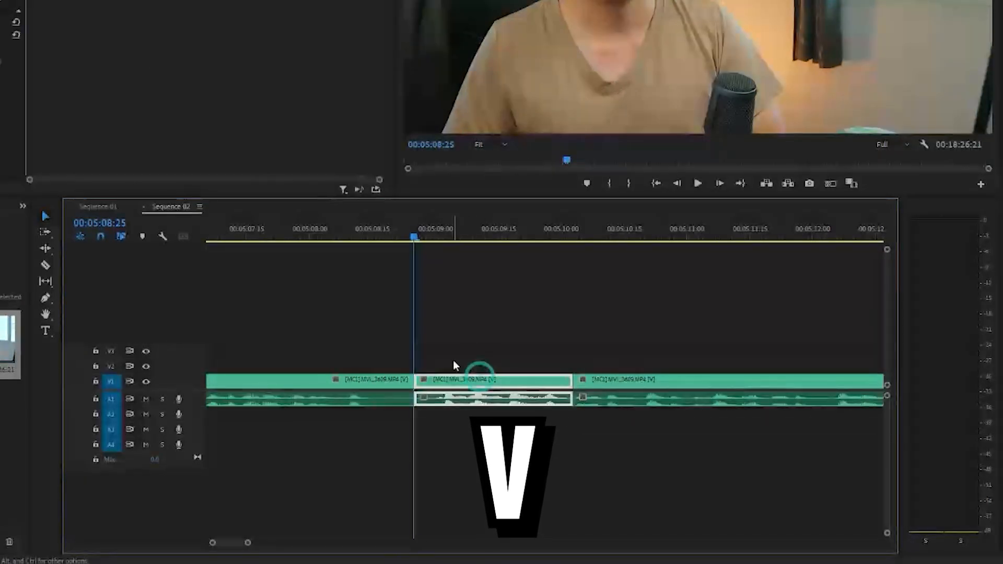
click(605, 390)
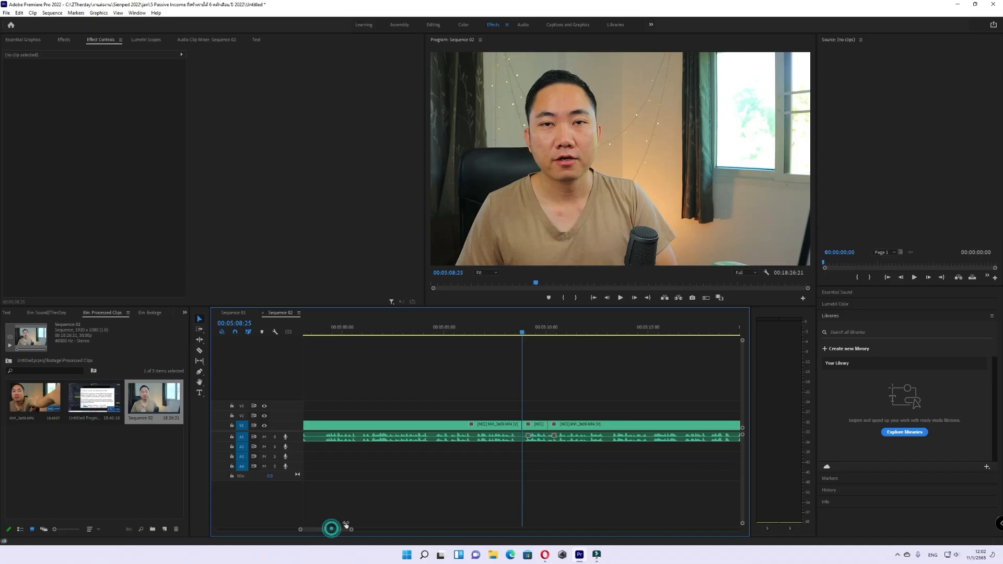
- Play the sequence from 00:05:06:19 across the cuts and stop playback
drag(268, 541, 246, 541)
drag(329, 525, 337, 526)
click(397, 329)
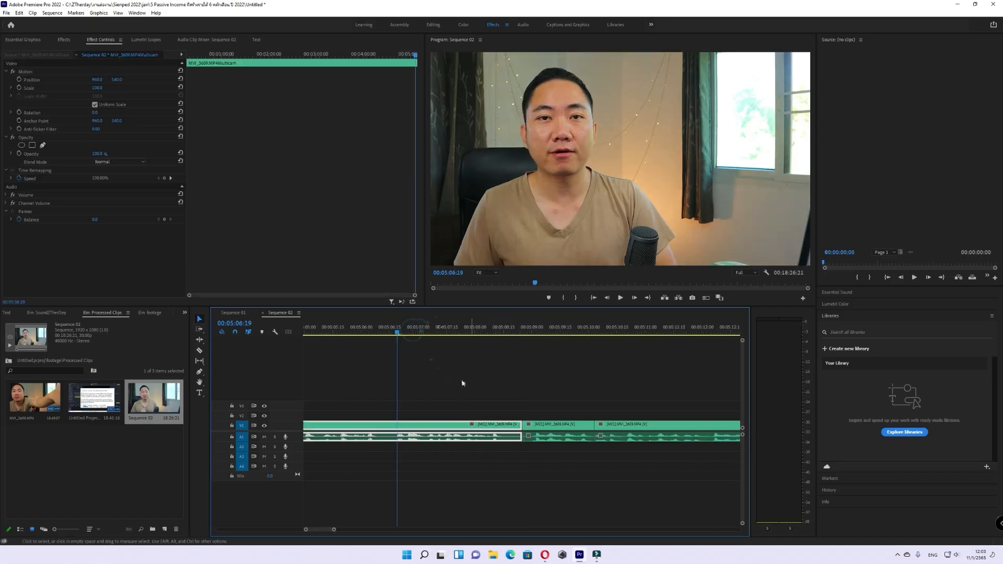
key(space)
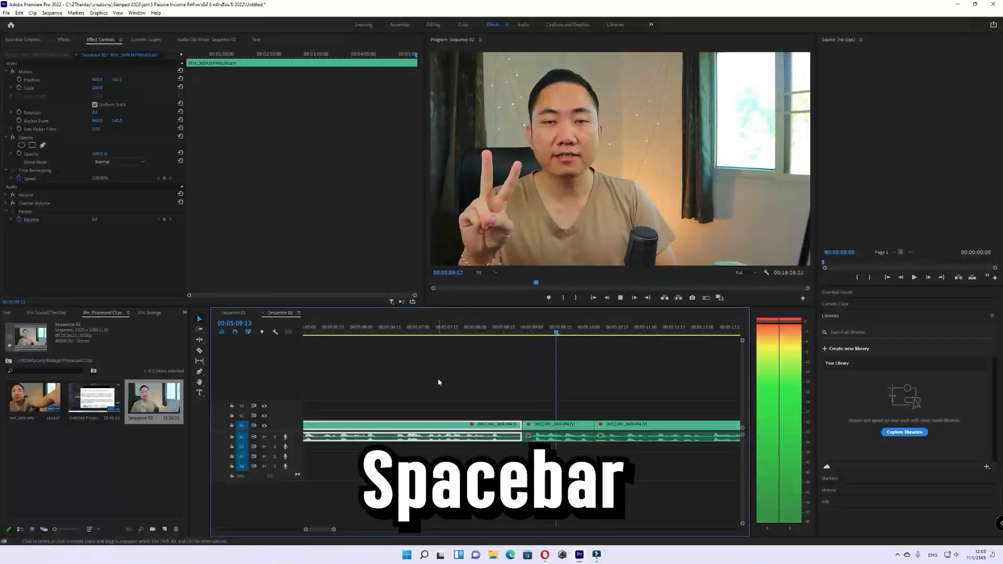
key(space)
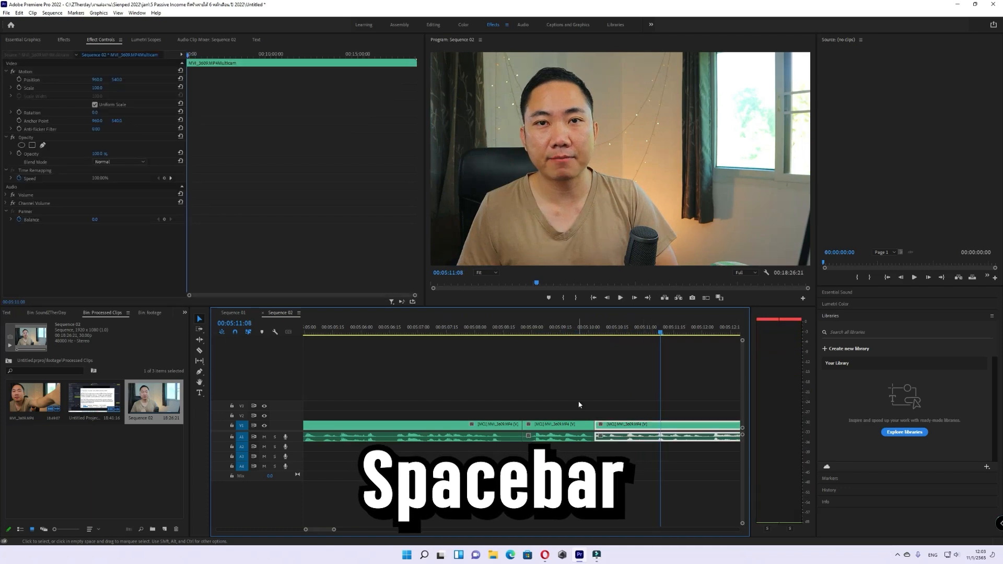
- Move back and forth along the timeline with the Hand tool to view the neighbouring clips
key(h)
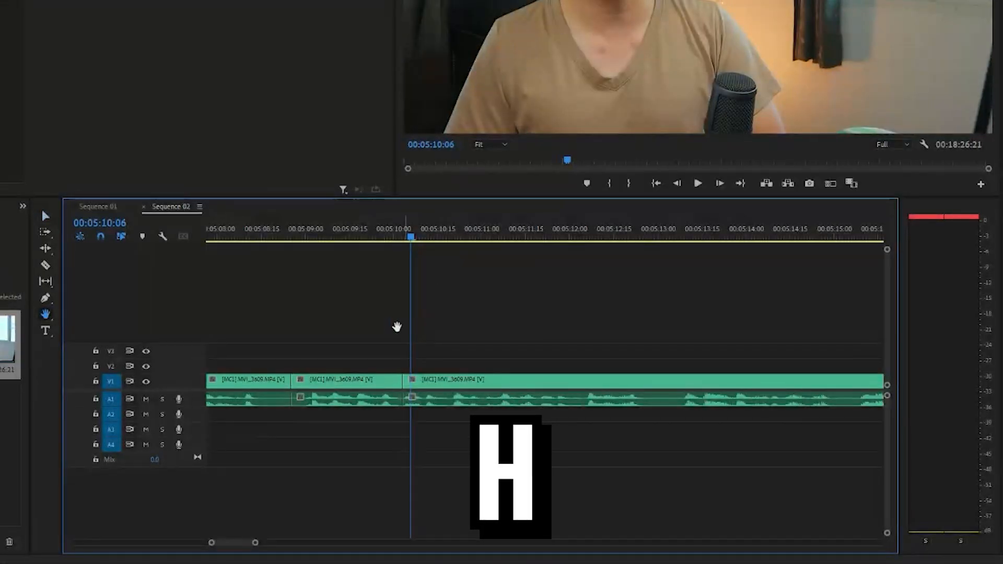
drag(257, 330, 340, 325)
drag(718, 315, 459, 323)
drag(209, 339, 400, 346)
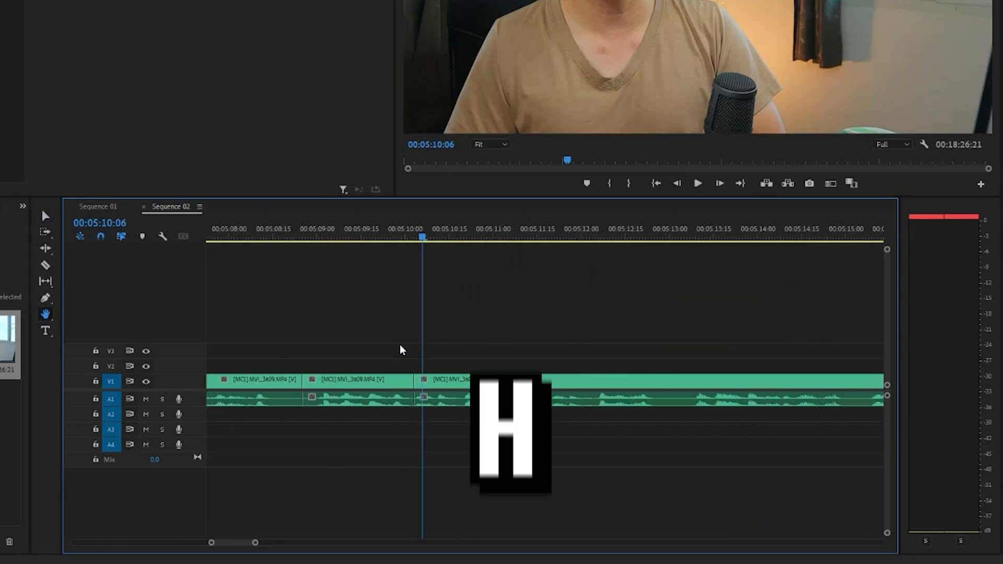
drag(352, 312, 644, 325)
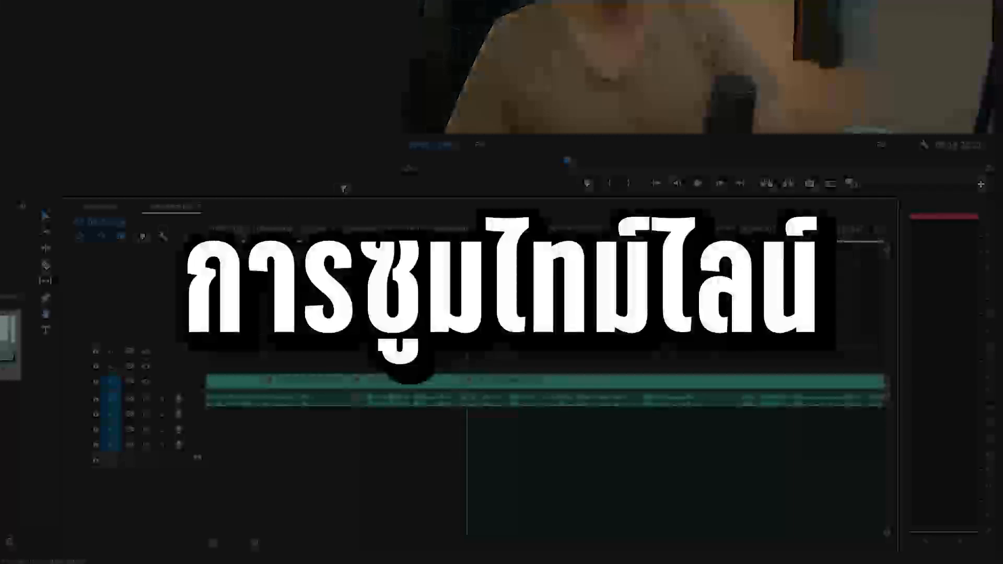
- Delete the short V1 segment around 00:05:13:00 and ripple delete the gap
click(392, 291)
scroll(478, 318, down, 5)
scroll(577, 333, up, 5)
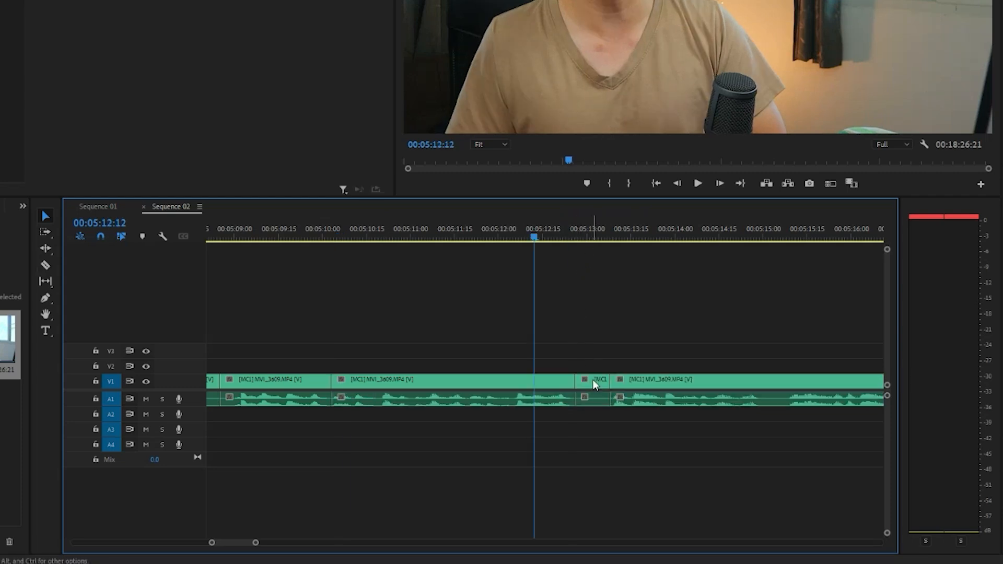
click(592, 377)
key(Delete)
right_click(592, 377)
click(634, 385)
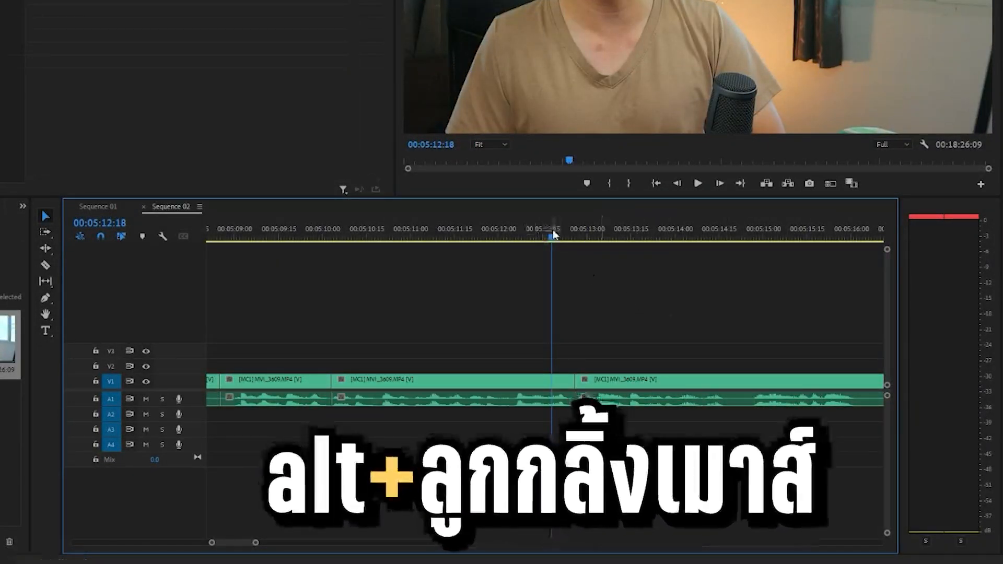
- Move the playhead to 00:05:12:27 and back to 00:05:12:18, inspecting the cut at different timeline zoom levels
click(575, 229)
scroll(488, 343, up, 3)
scroll(487, 343, up, 5)
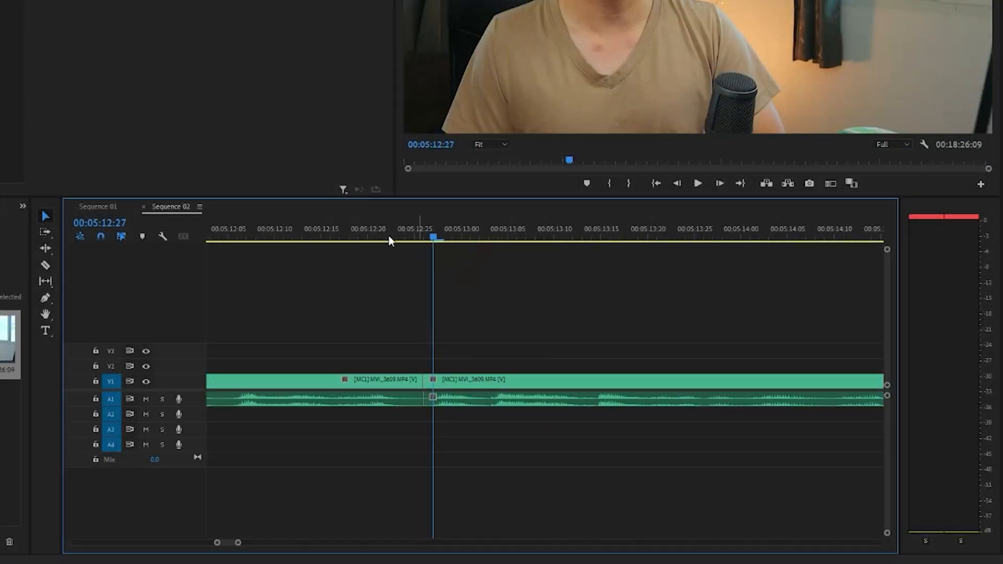
click(284, 234)
click(444, 299)
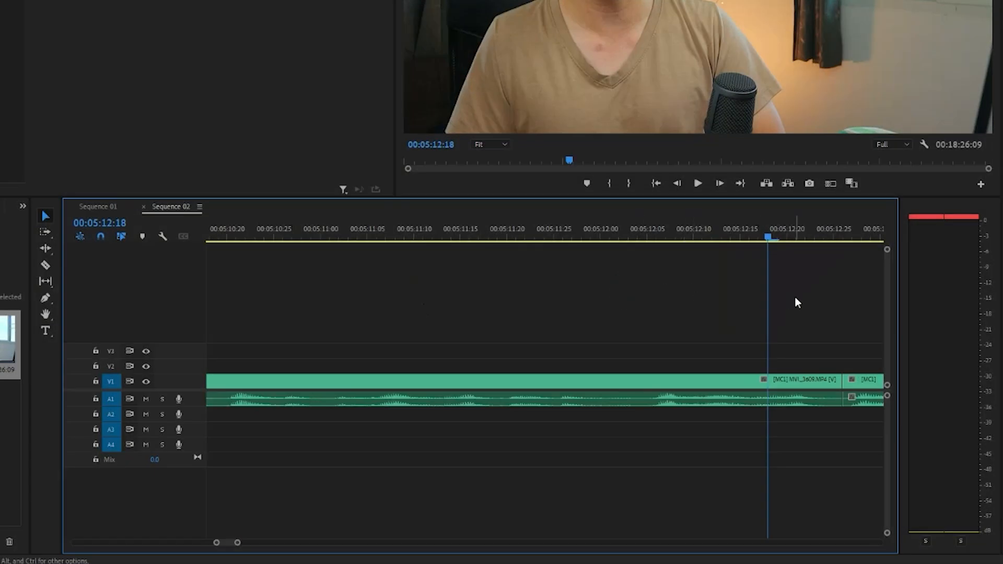
scroll(795, 300, down, 4)
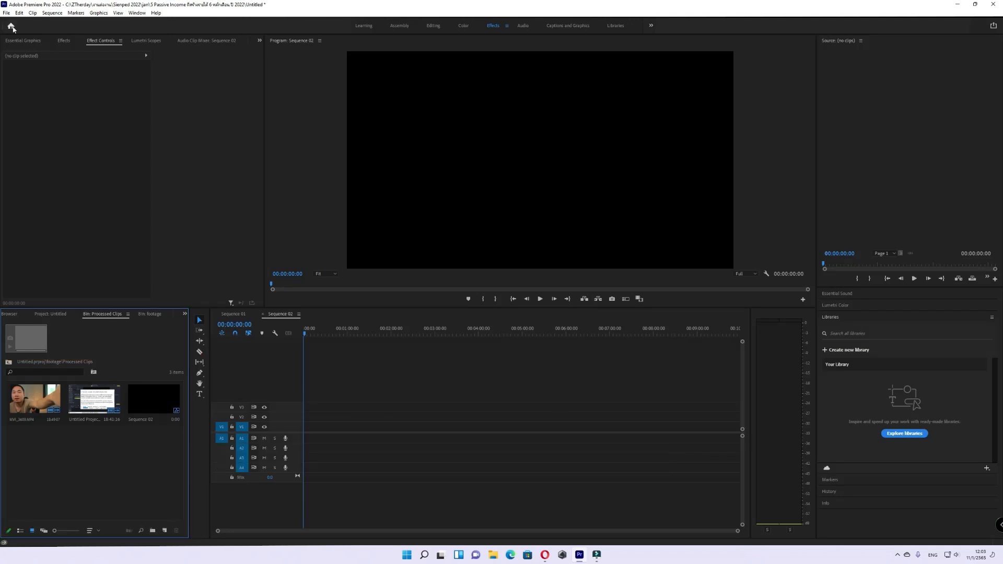
- Review the new sequence settings, including the timebase options, and leave without creating a sequence
key(ctrl+n)
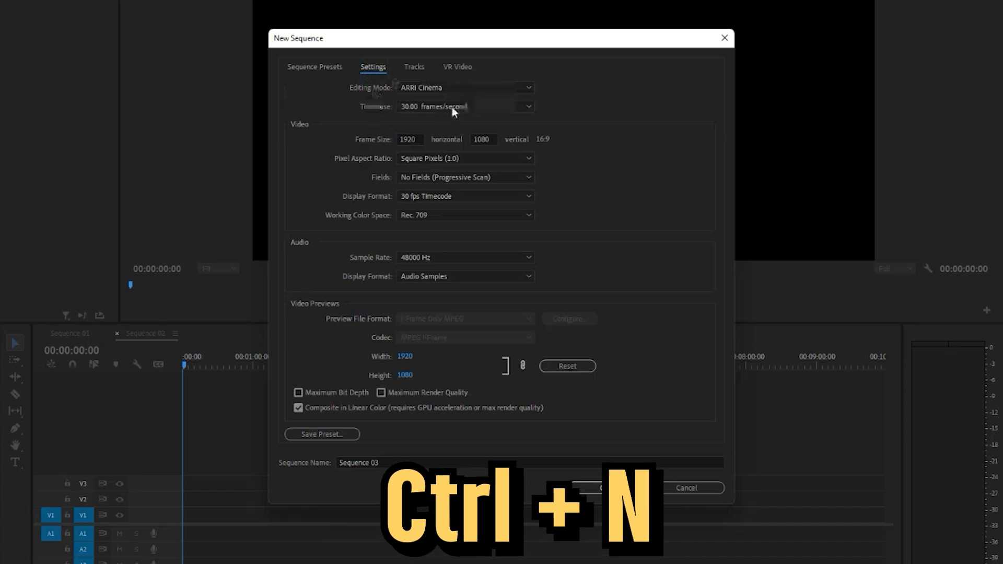
click(452, 108)
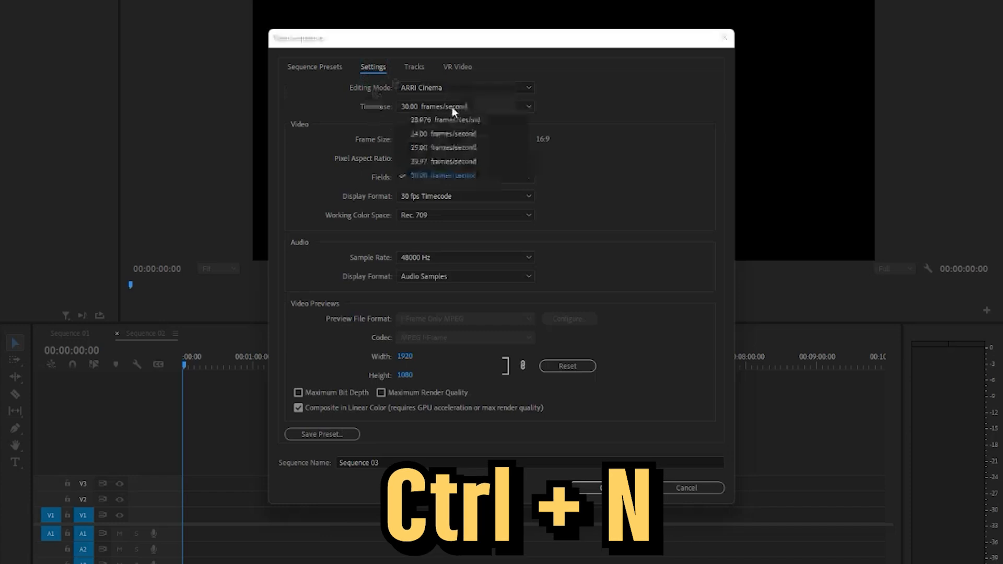
click(580, 110)
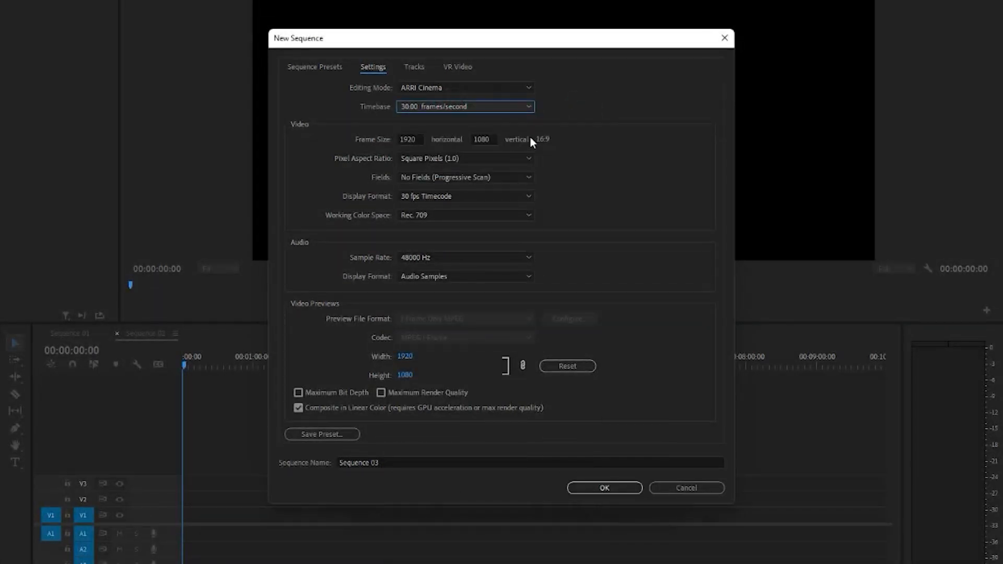
click(724, 38)
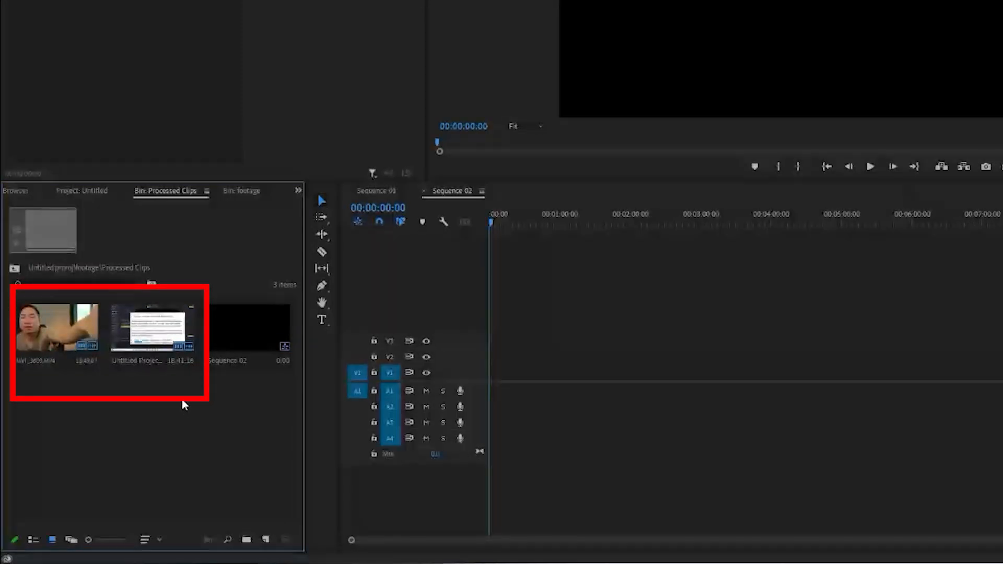
- Create a multi-camera source sequence from the MVI_3609.MP4 and Untitled Project clips in the Processed Clips bin
click(169, 404)
drag(155, 396, 68, 358)
right_click(159, 316)
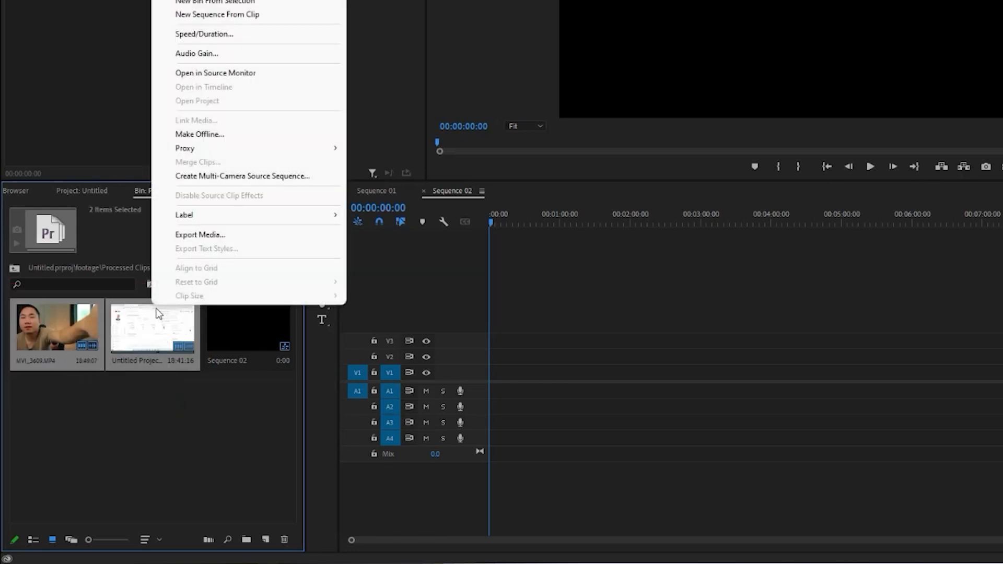
click(290, 177)
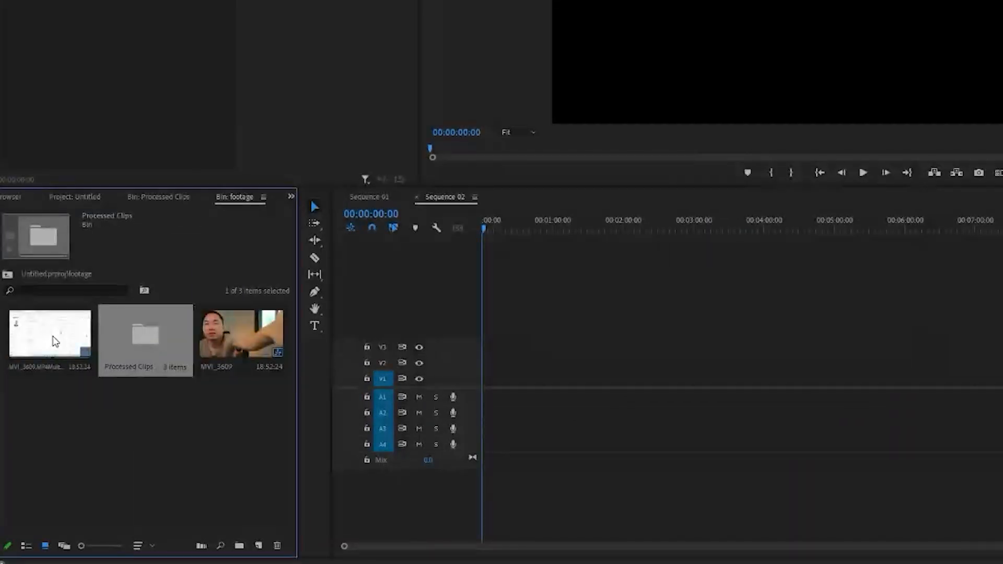
- Create a new sequence from the MVI_3609.MP4 multi-camera clip in the footage bin
click(52, 339)
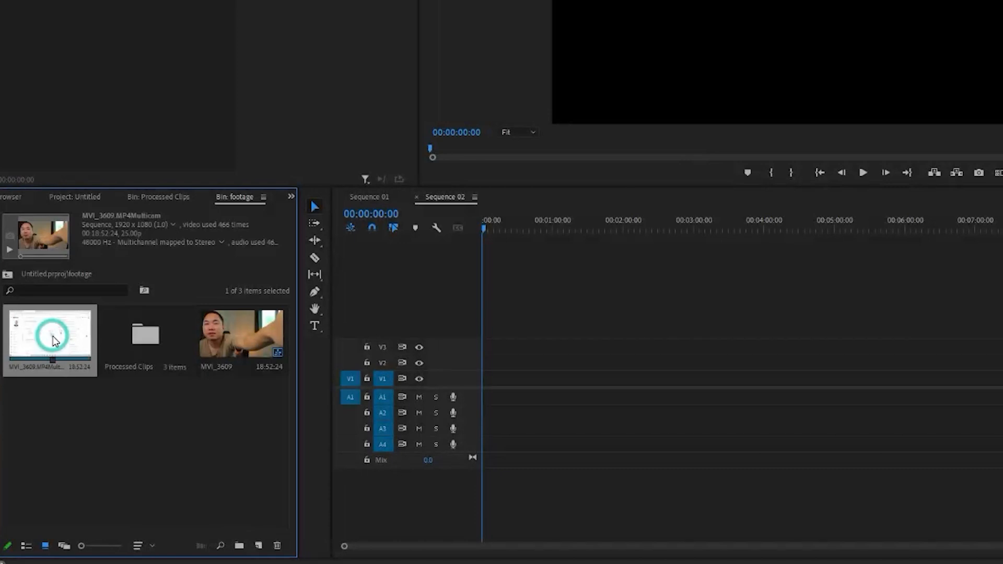
right_click(52, 338)
click(262, 425)
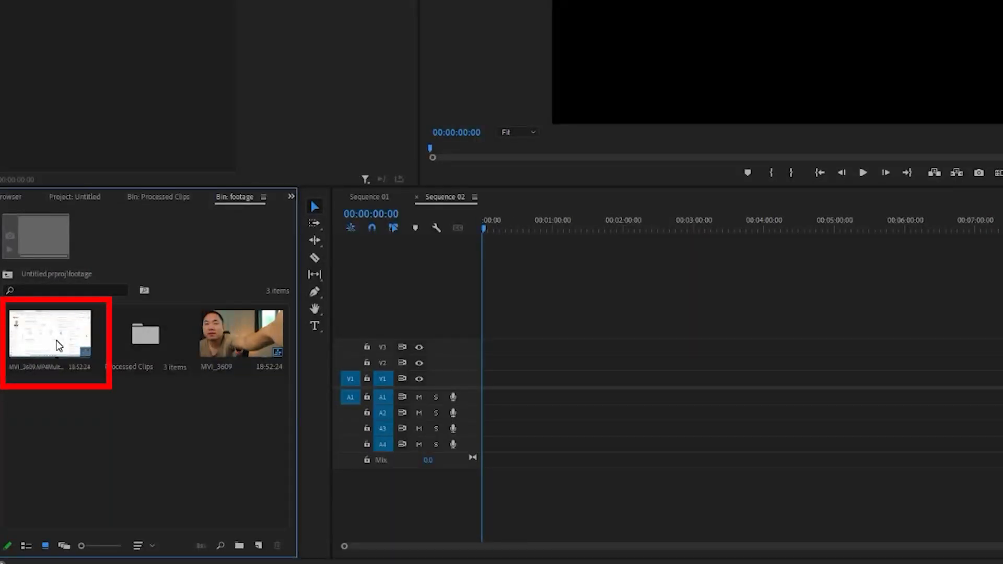
right_click(56, 341)
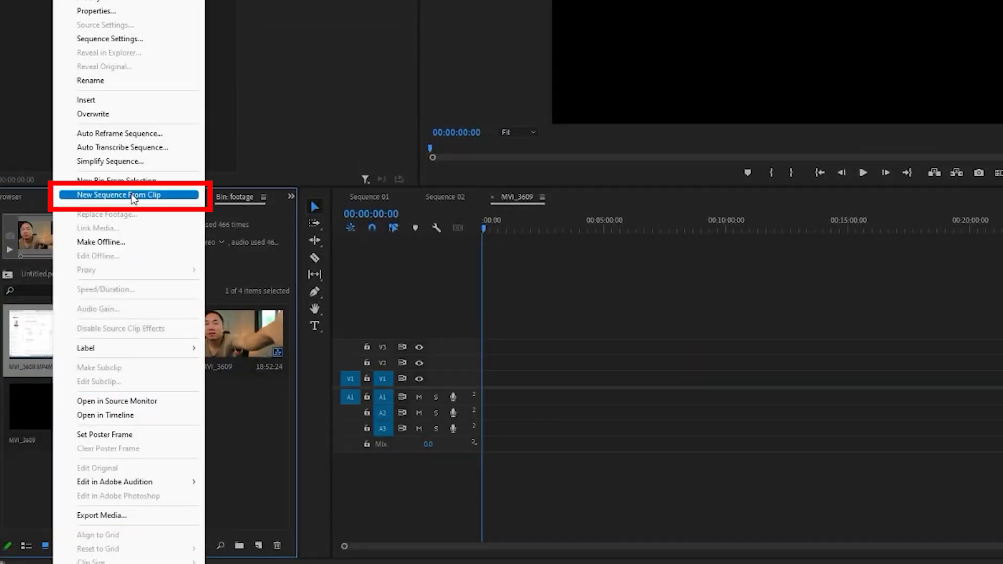
click(133, 196)
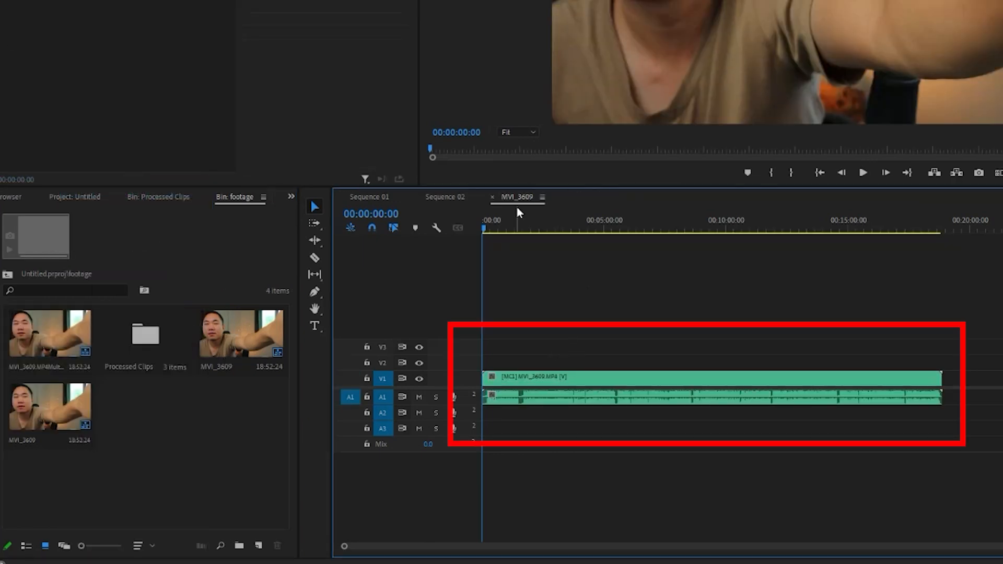
- Copy the multi-camera clip from the MVI_3609 sequence, paste it into Sequence 02, and return the playhead to the sequence start
drag(516, 226, 591, 236)
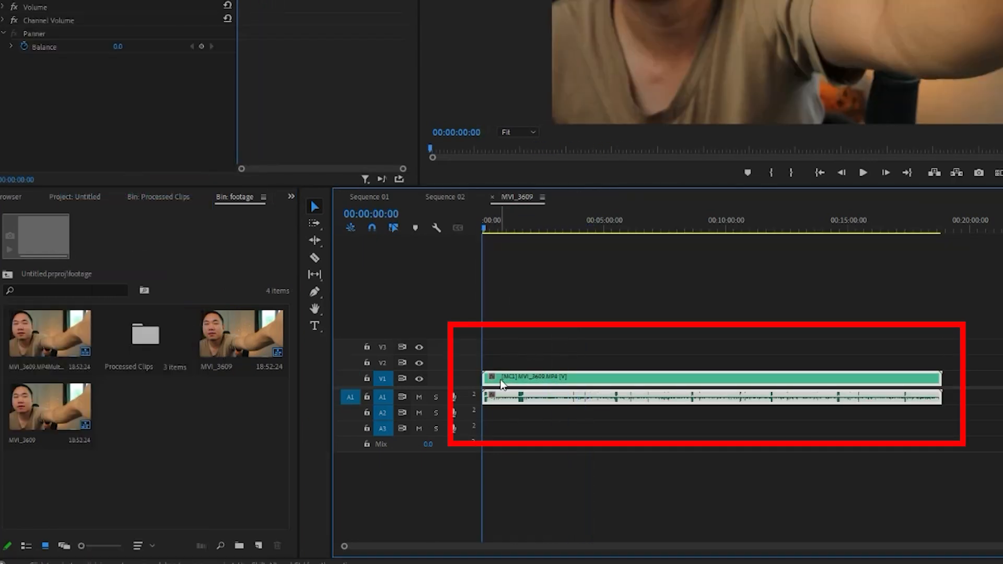
key(ctrl+c)
click(492, 197)
click(519, 302)
key(ctrl+v)
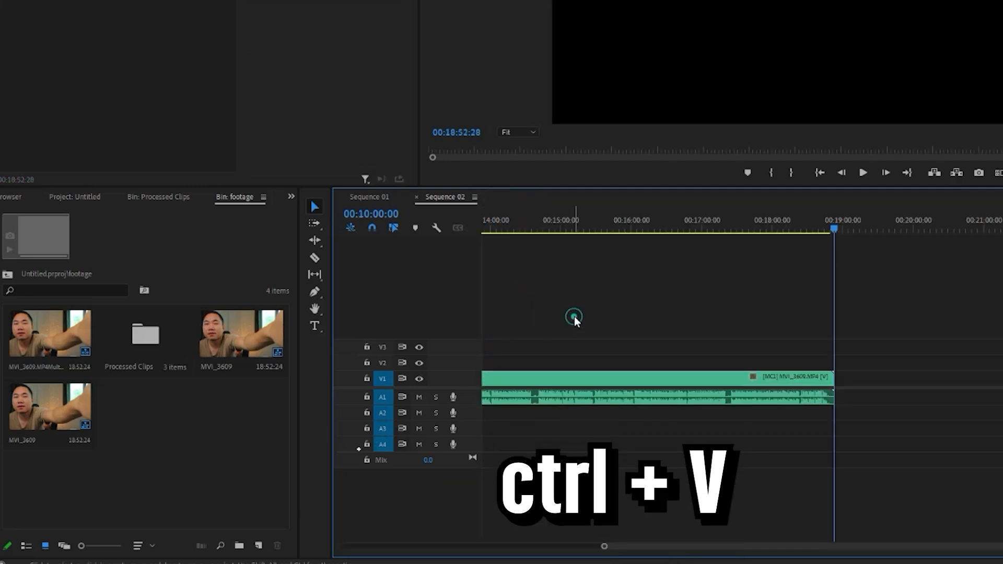
key(Home)
click(528, 323)
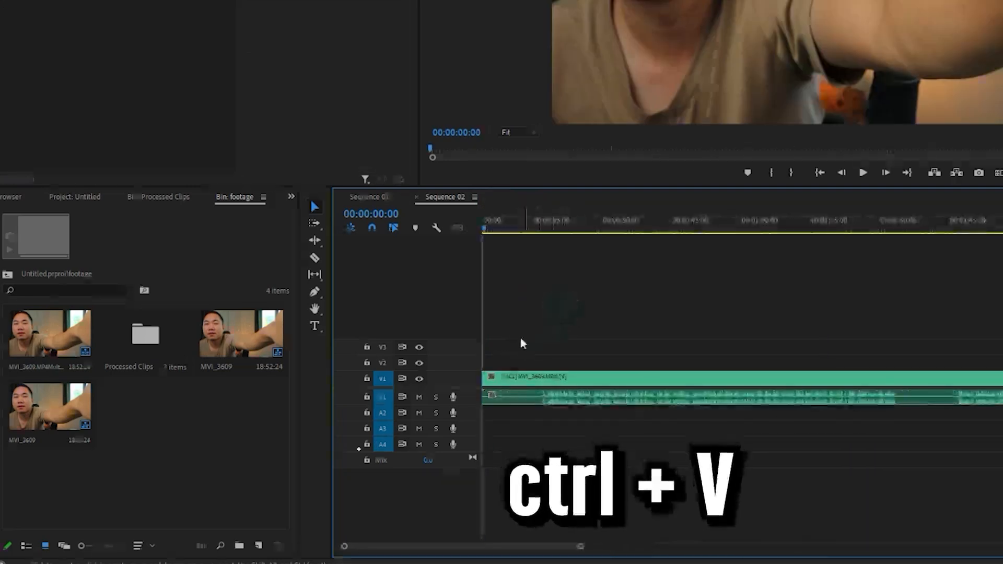
click(577, 298)
- Scrub Sequence 02 to 00:02:17:14 and show the multi-camera view in the program monitor
drag(635, 220, 761, 233)
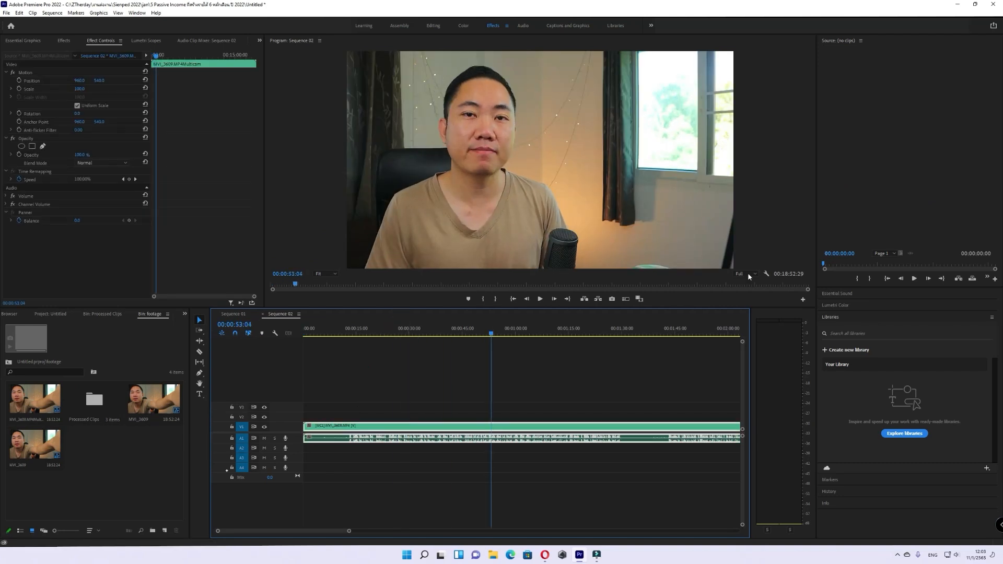
scroll(646, 391, down, 5)
click(563, 333)
drag(564, 335, 622, 344)
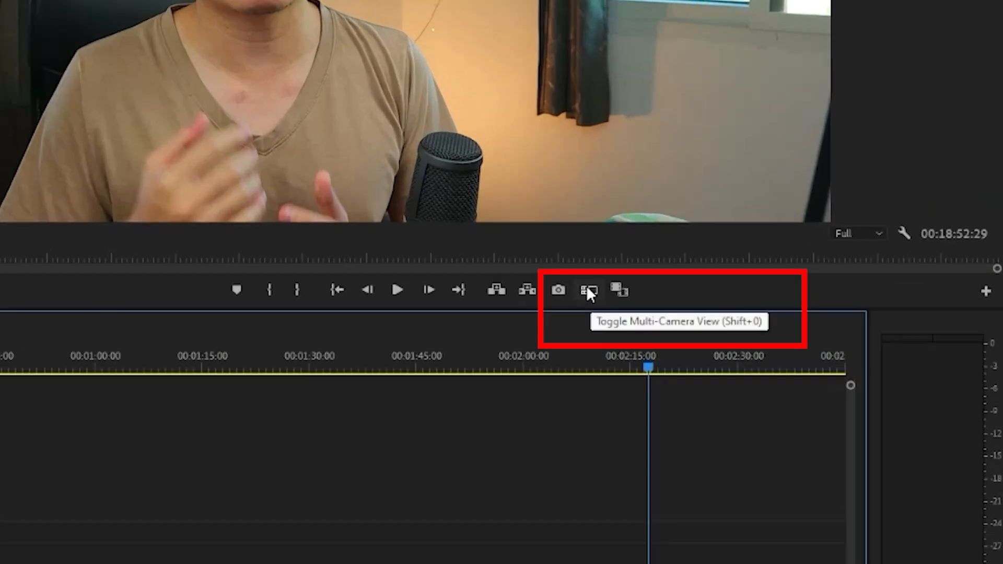
click(587, 291)
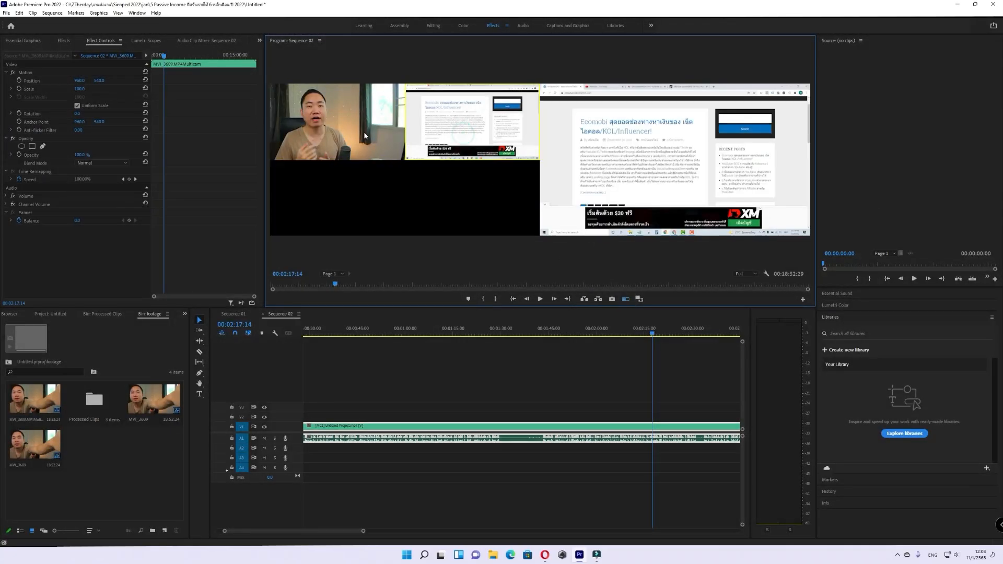
- Switch the multi-camera clip between the webcam and screen-recording angles, finishing on the webcam angle
click(365, 132)
click(463, 126)
click(365, 131)
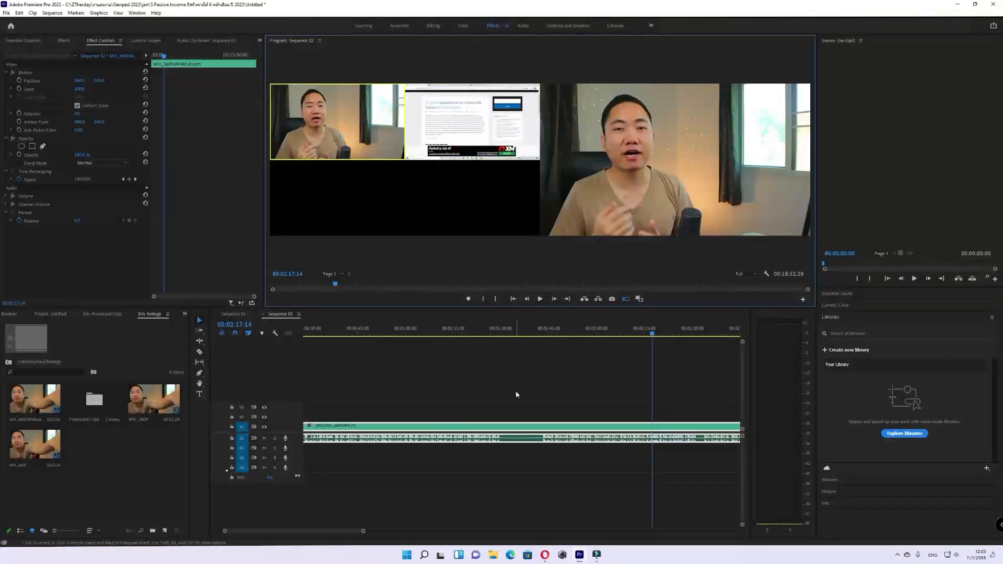
- Scrub Sequence 02 by way of 00:11:59:13 to 00:12:28:25 and examine the audio waveform there up close
click(516, 392)
key(minus)
key(minus)
key(minus)
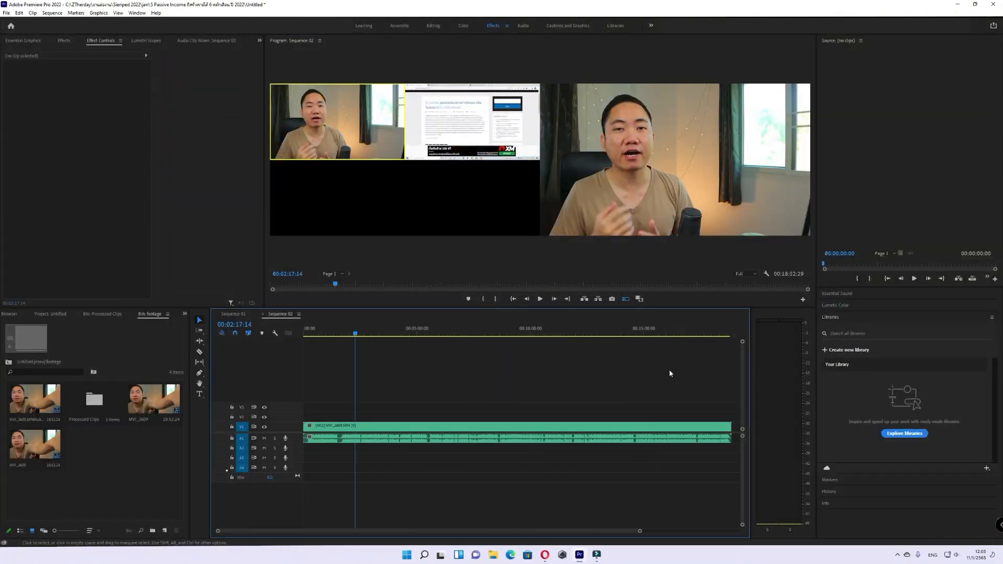
click(447, 329)
scroll(469, 372, up, 5)
click(630, 329)
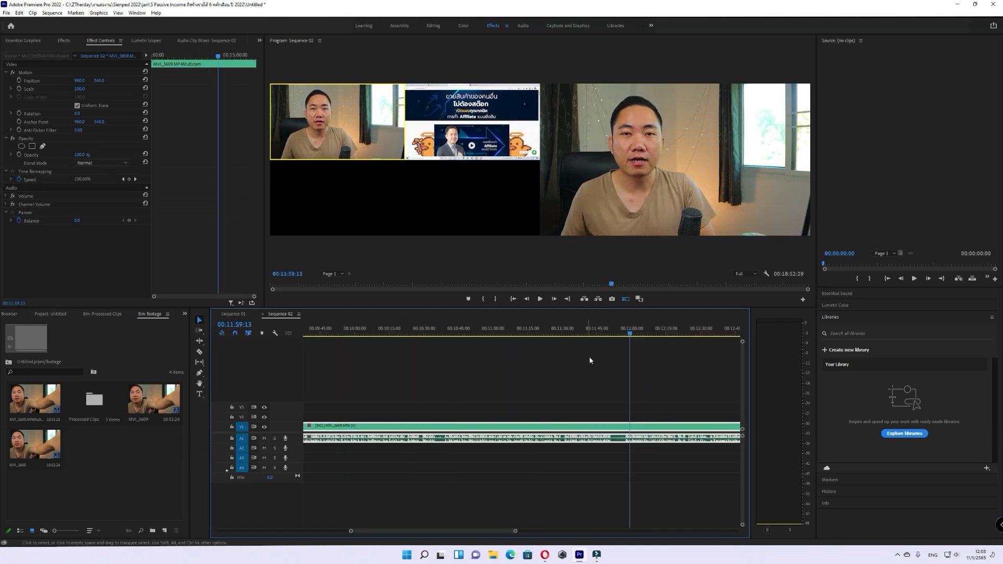
scroll(590, 360, down, 2)
drag(559, 331, 626, 330)
key(equal)
key(equal)
key(equal)
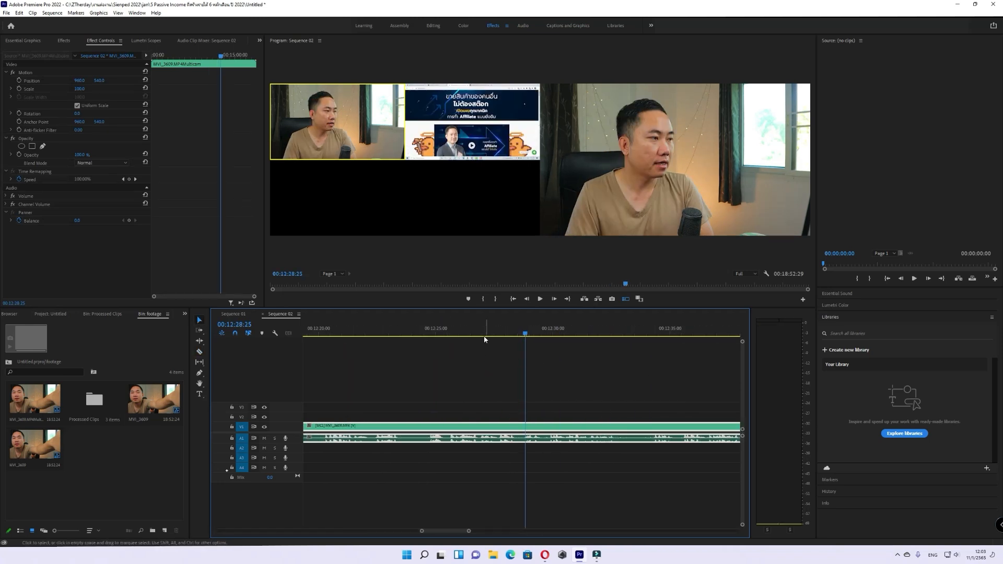
- Play from about 00:12:25 and cut the multi-camera clip at about 00:12:28:22
click(450, 330)
key(space)
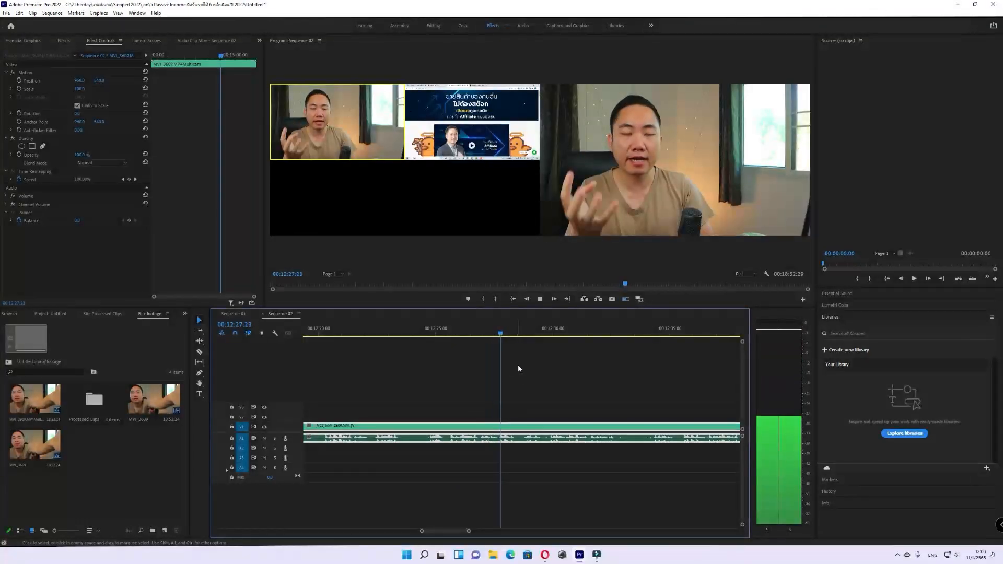
click(503, 381)
key(c)
click(525, 439)
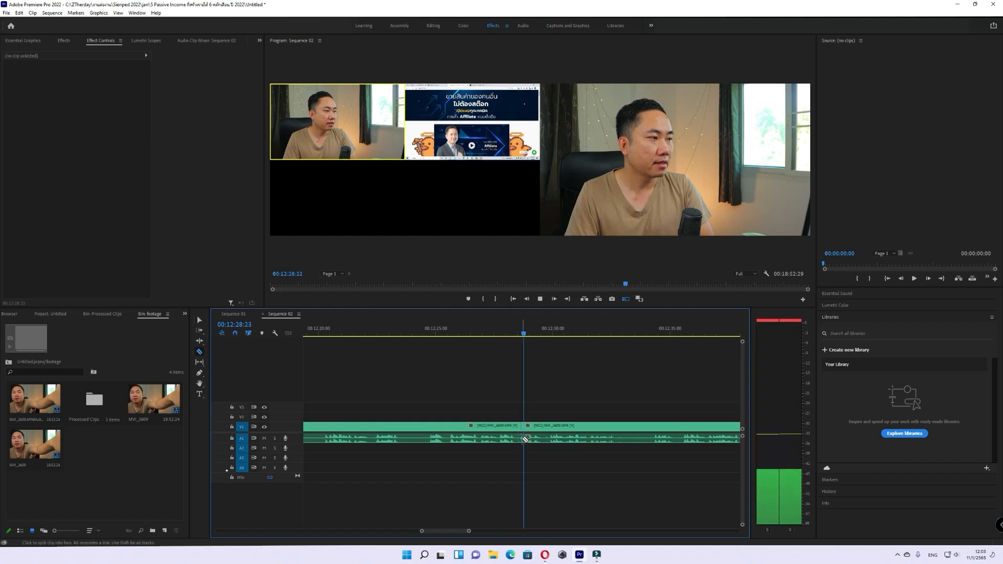
key(space)
key(v)
- Switch the segment after the cut to the screen-recording angle and play it back
click(572, 386)
scroll(524, 424, up, 3)
click(554, 425)
click(489, 137)
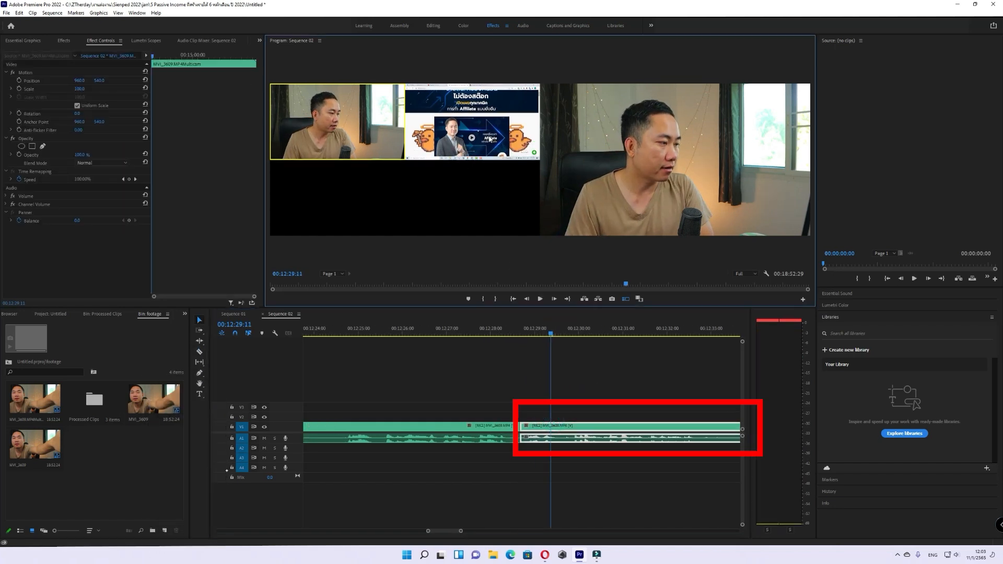
click(602, 385)
key(space)
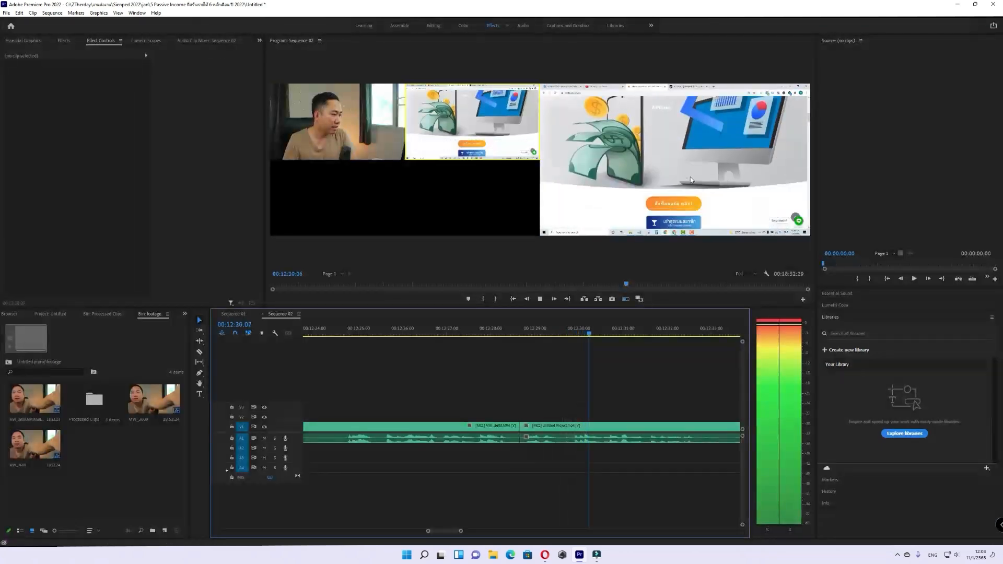
key(space)
- Undo the angle switch and the cut near 00:12:28
click(589, 399)
key(ctrl+z)
key(ctrl+z)
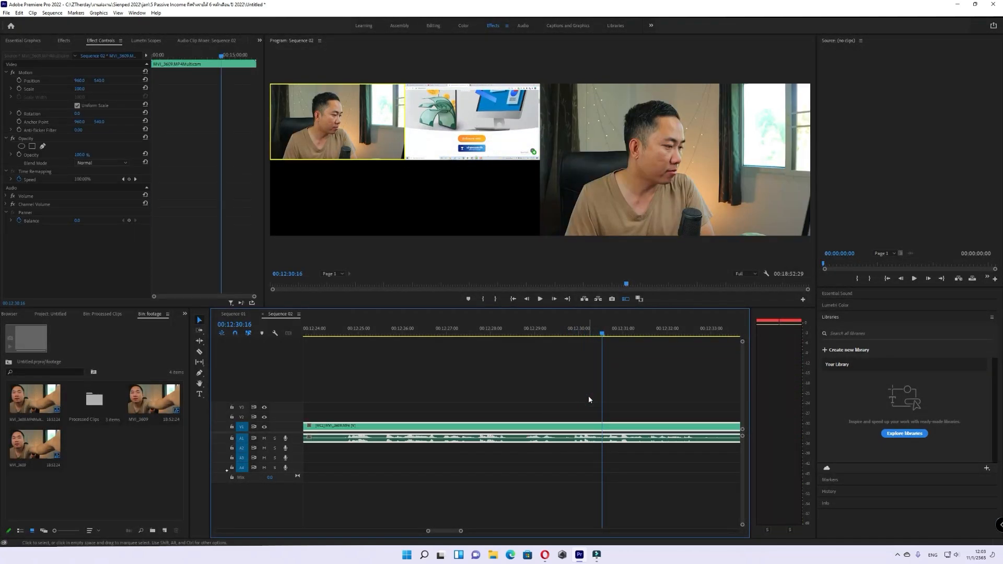
- Ripple delete the silent opening of the multi-camera clip up to 00:00:13:04 and cut the clip again shortly after its new start
key(Home)
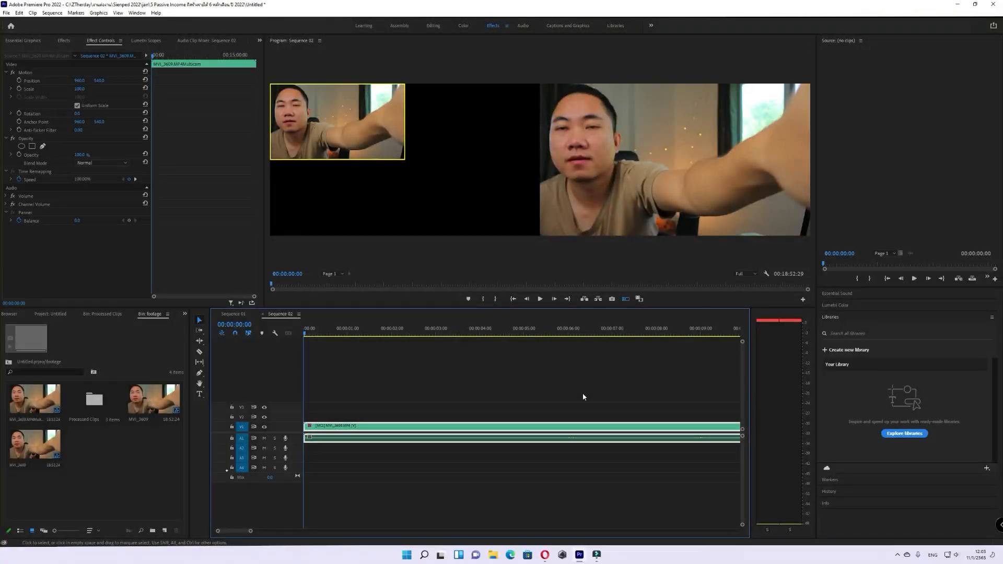
click(604, 392)
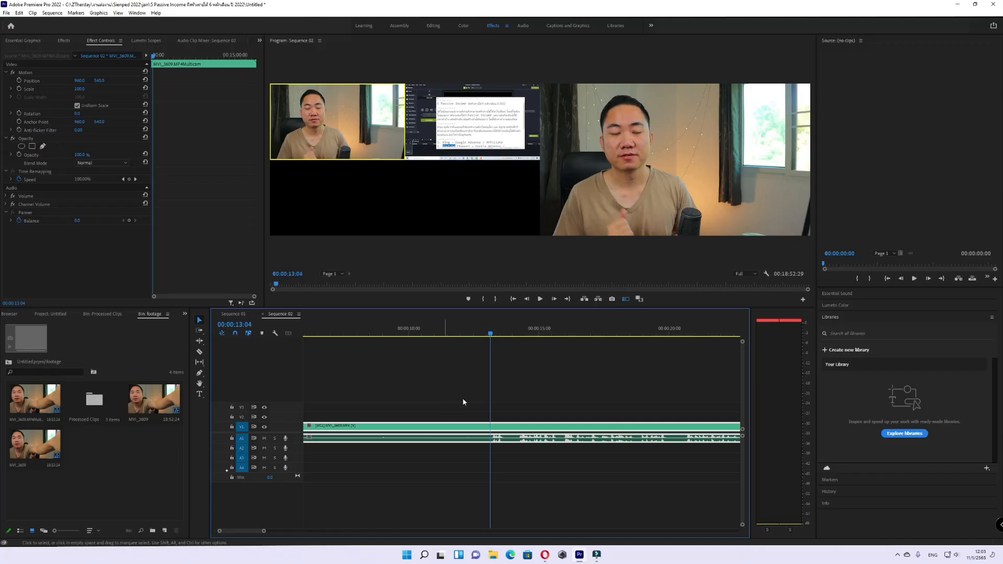
scroll(459, 394, up, 2)
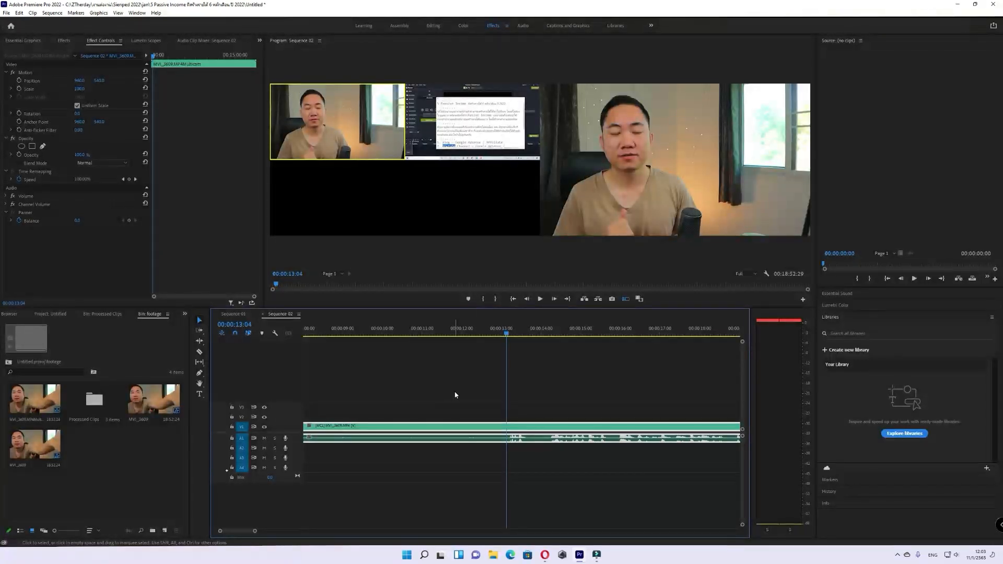
scroll(439, 398, left, 2)
scroll(317, 439, left, 3)
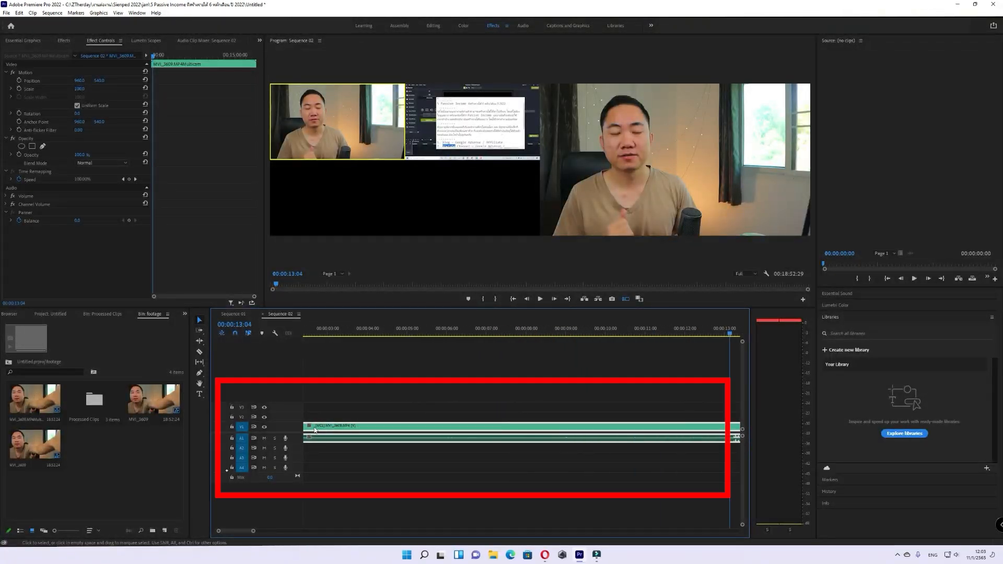
scroll(430, 422, right, 2)
drag(455, 334, 626, 381)
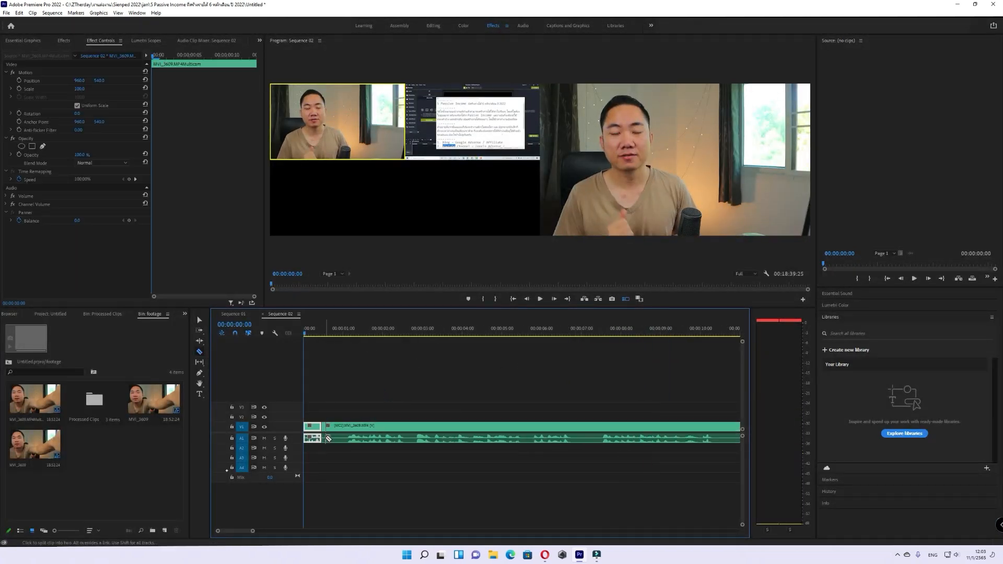
- Undo the cut near the sequence start and leave the multi-camera clip deselected
key(ctrl+z)
key(v)
click(497, 385)
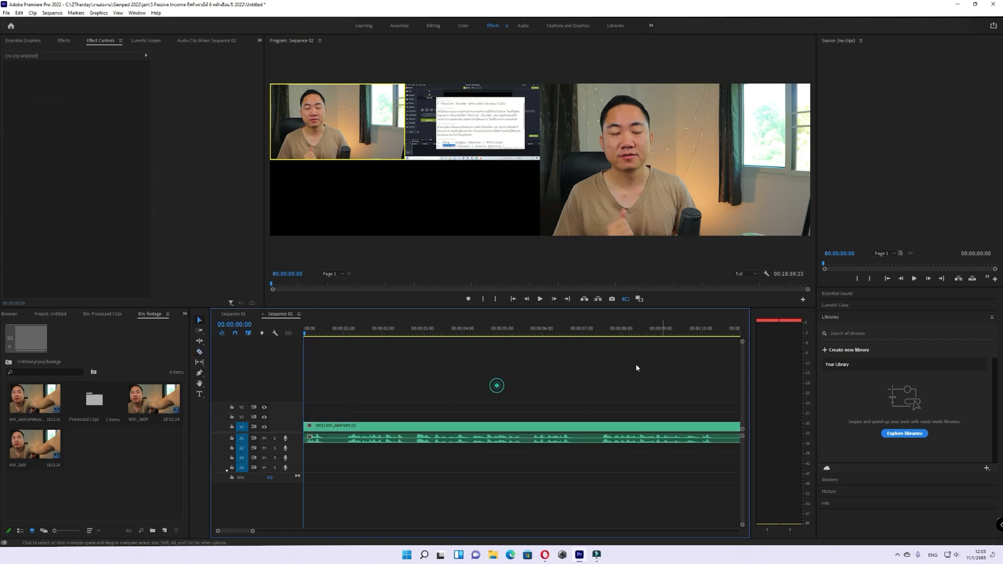
- Cut the multi-camera clip at the speech pauses in the opening seconds and ripple out the silent parts while playing back
click(340, 428)
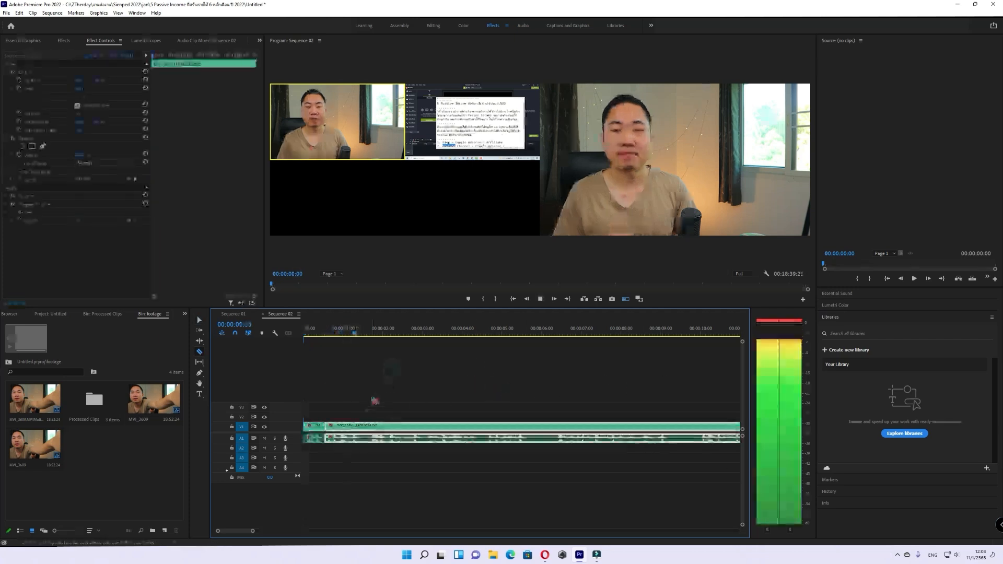
click(383, 427)
click(541, 427)
click(490, 427)
click(647, 428)
key(v)
click(673, 334)
key(q)
key(space)
scroll(700, 428, down, 1)
click(713, 438)
scroll(674, 439, down, 3)
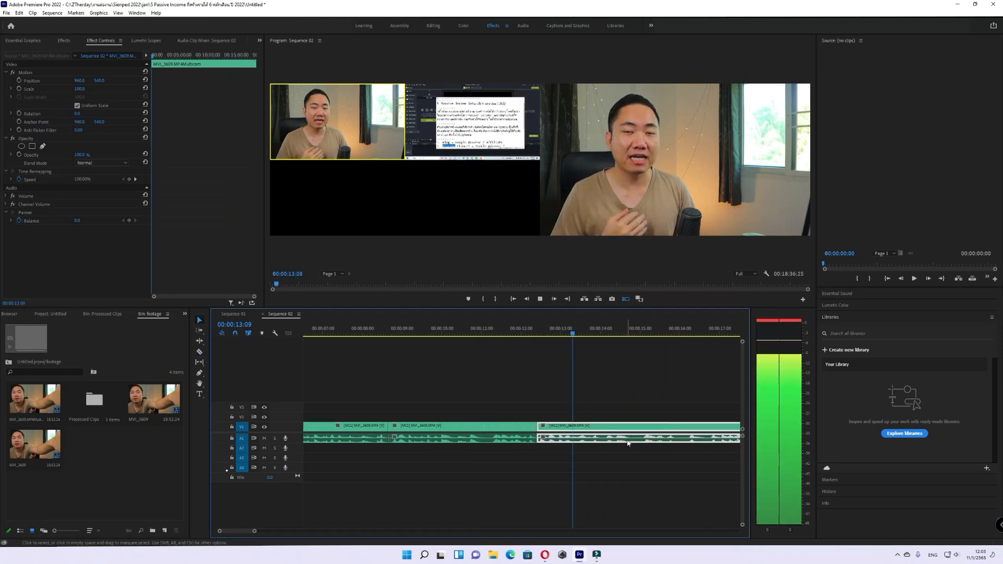
- Trim out the following pauses after about 00:00:13:09 and play the sequence around 00:00:16:23 at close zoom
click(630, 438)
click(667, 439)
click(676, 335)
scroll(677, 340, down, 1)
click(603, 326)
key(z)
click(609, 401)
key(space)
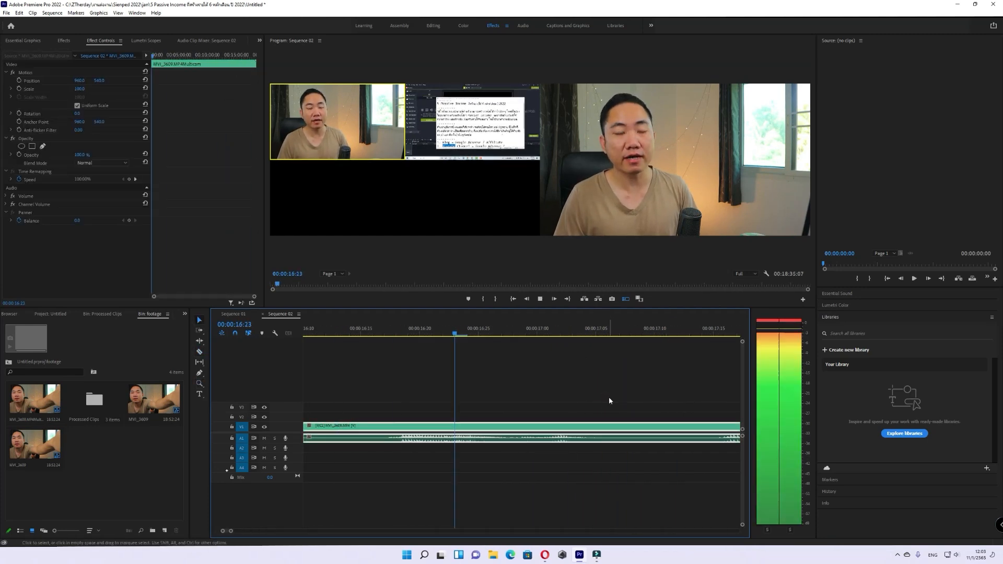
- Ripple delete the next unwanted segment and ripple trim the start of the following clip to the playhead
key(minus)
key(v)
scroll(397, 381, up, 1)
click(423, 428)
key(shift+Delete)
click(516, 329)
key(q)
key(space)
- Undo the last timeline edit and return the playhead to the start of Sequence 02
key(z)
key(v)
click(509, 361)
key(ctrl+z)
scroll(450, 375, up, 2)
key(Home)
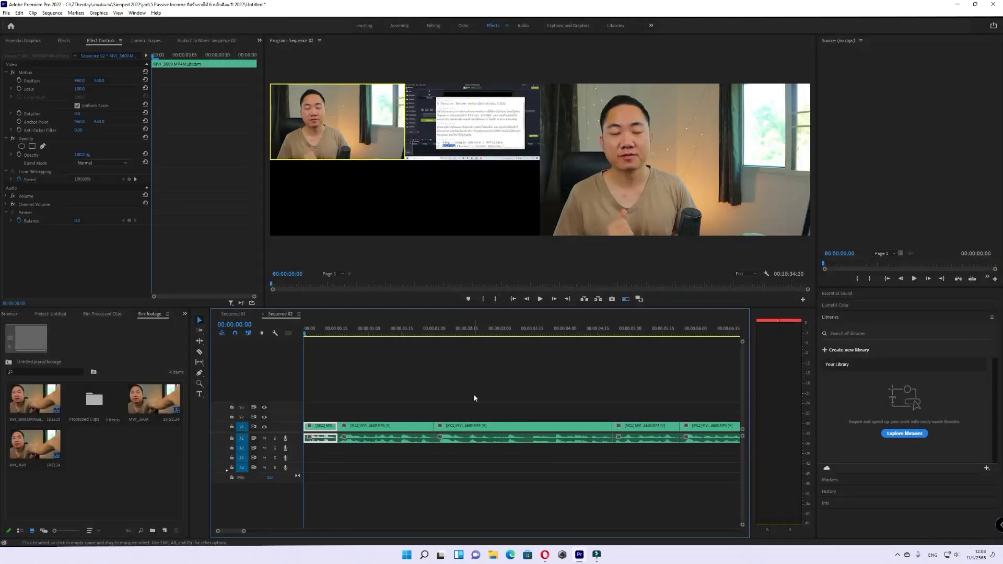
- Scrub across the opening cuts to 00:00:02:21 to review the trimmed segments
key(minus)
key(minus)
drag(312, 331, 358, 340)
click(409, 376)
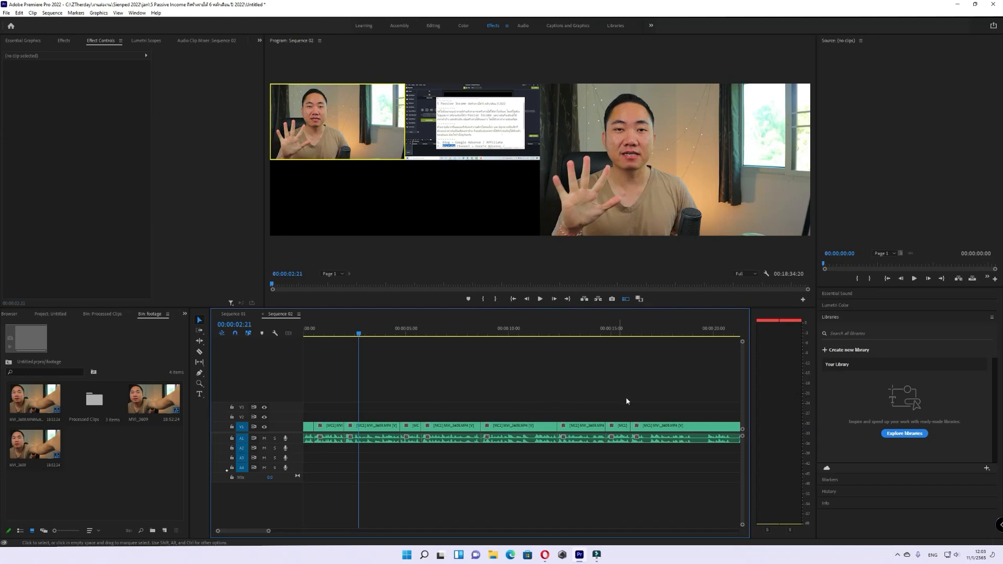
- Show the whole of Sequence 02 in the timeline and move the playhead to 00:11:32:09
key(minus)
key(minus)
key(minus)
key(minus)
key(minus)
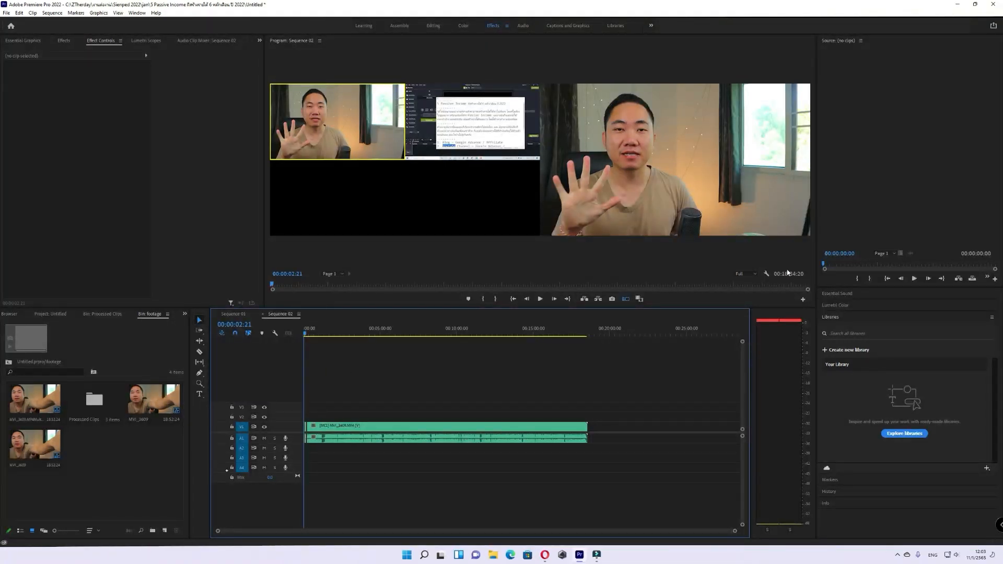
click(381, 364)
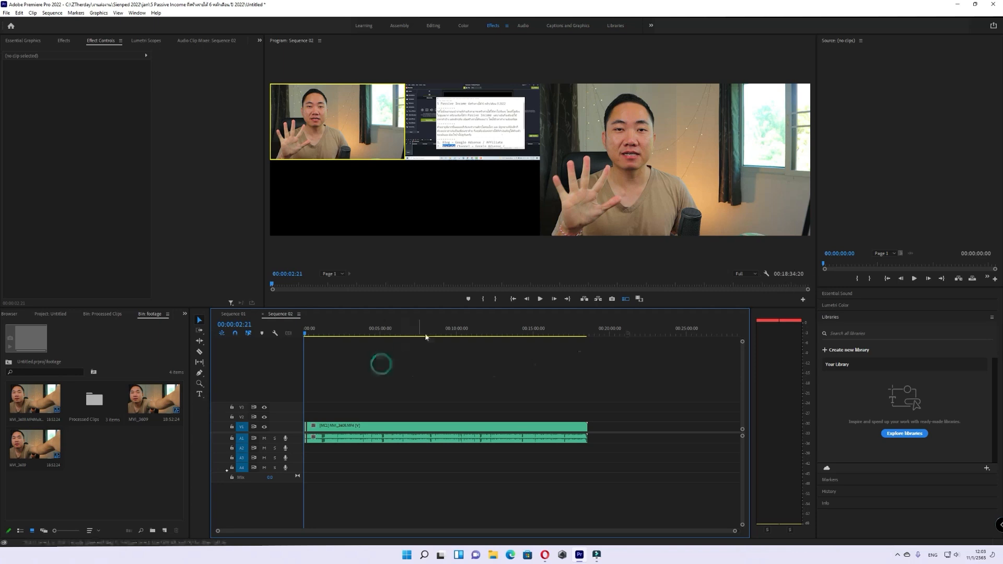
click(479, 334)
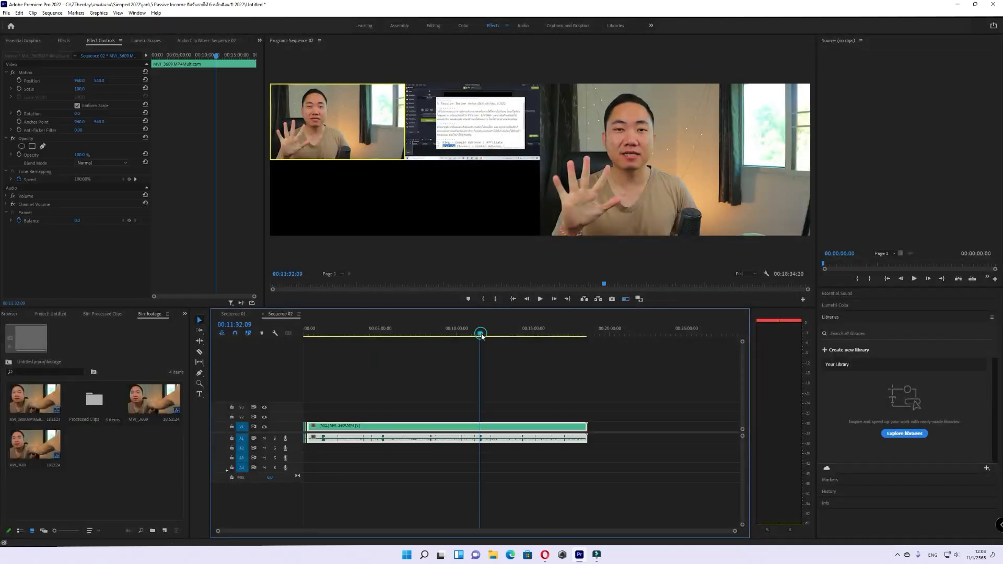
- Deselect the clips, return to the start of Sequence 02 and turn off the multi-camera view in the program monitor
click(499, 371)
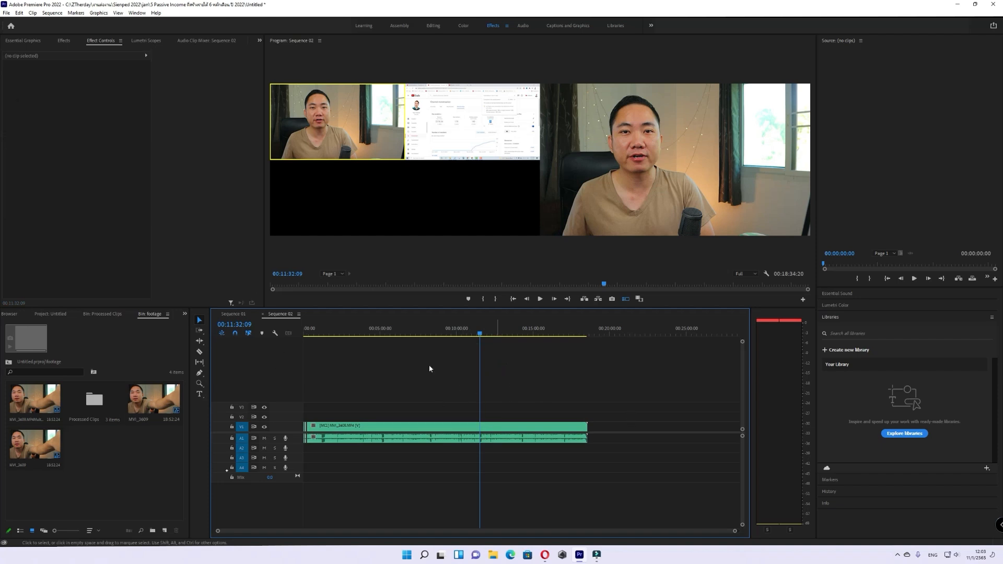
scroll(468, 433, up, 4)
scroll(453, 443, down, 1)
click(443, 388)
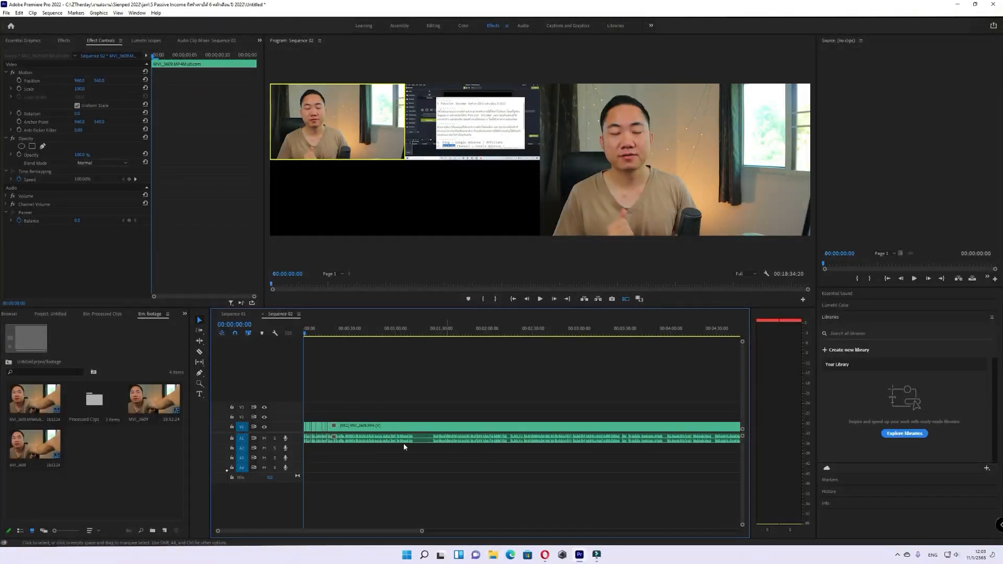
scroll(346, 400, up, 3)
click(341, 397)
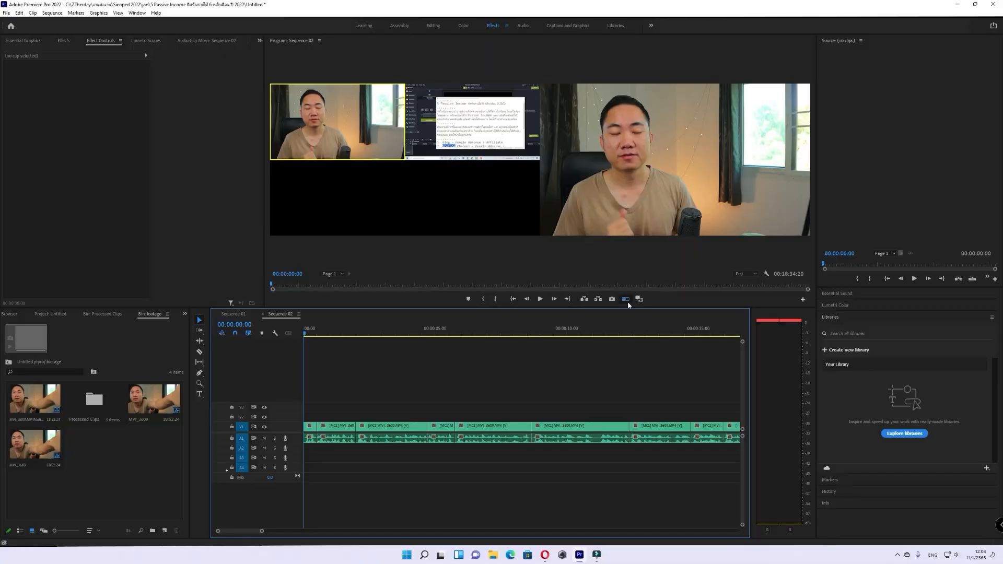
click(627, 299)
click(470, 379)
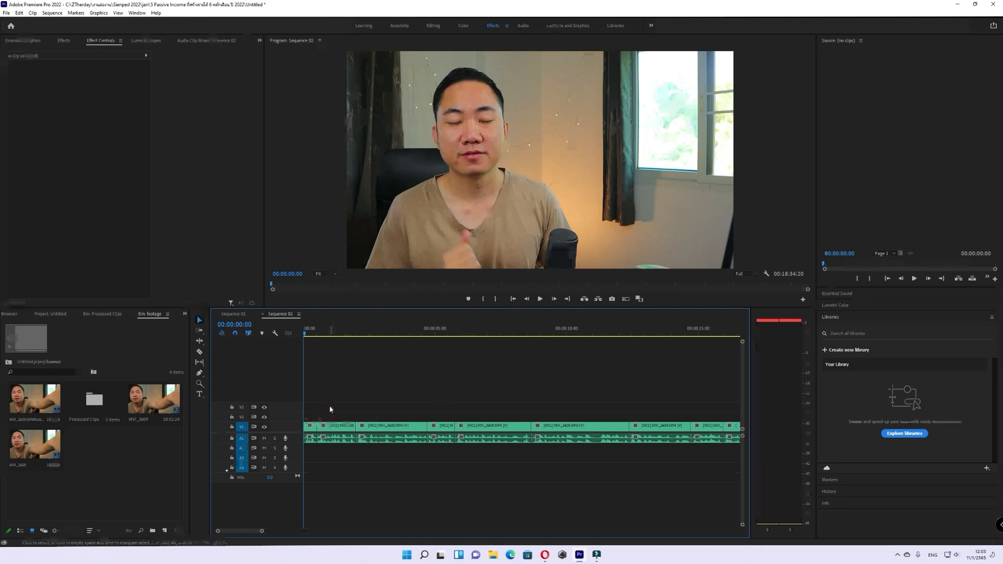
- Create a 1920 x 1080 adjustment layer at 30.00 fps with square pixels in the footage bin
scroll(328, 407, up, 2)
click(348, 398)
scroll(345, 403, up, 2)
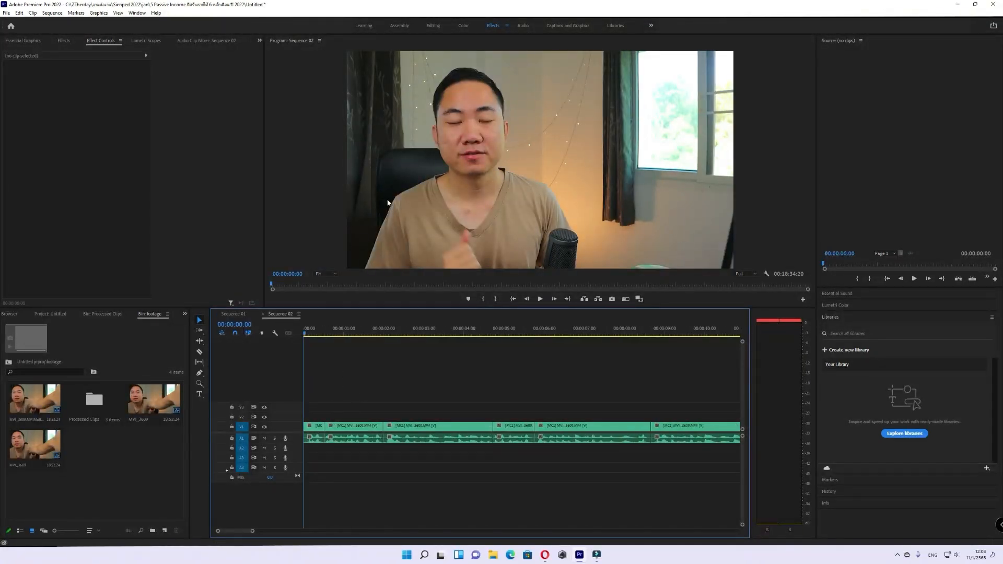
click(149, 464)
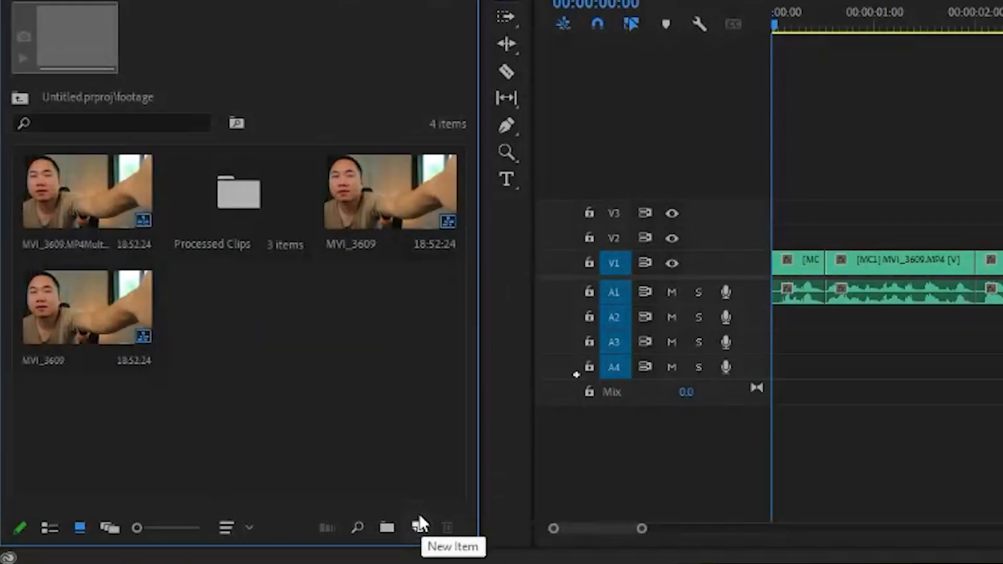
click(164, 531)
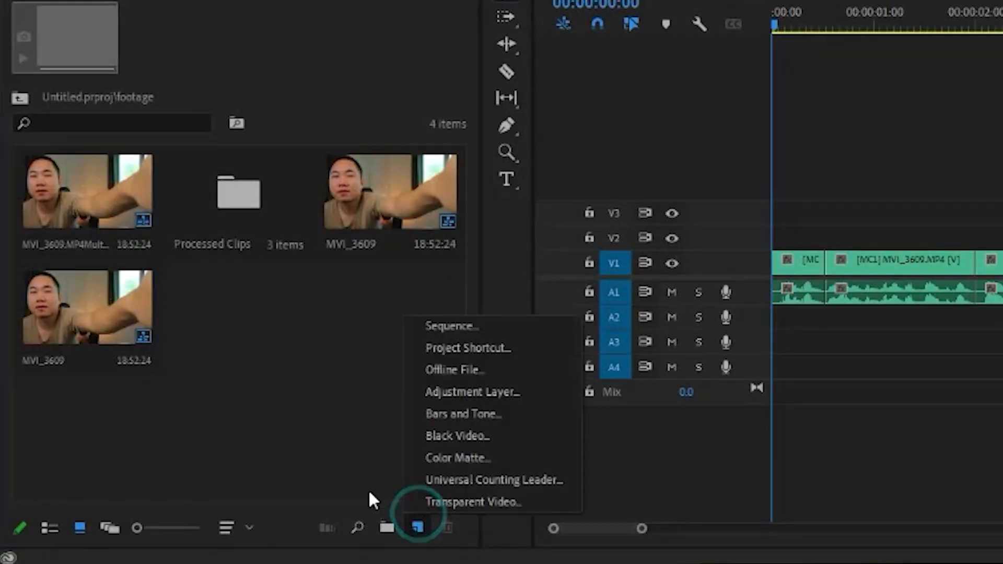
click(372, 432)
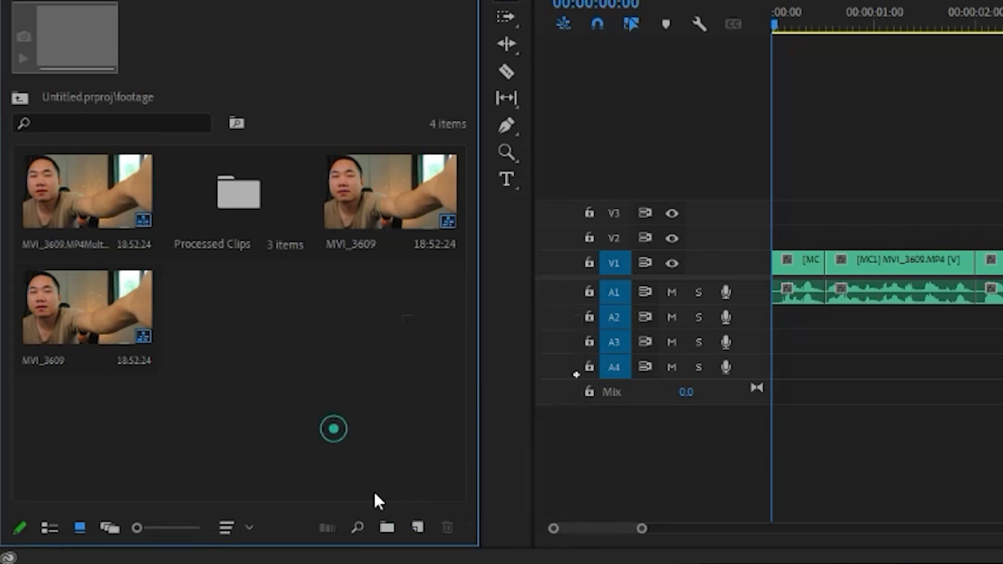
click(418, 527)
click(459, 389)
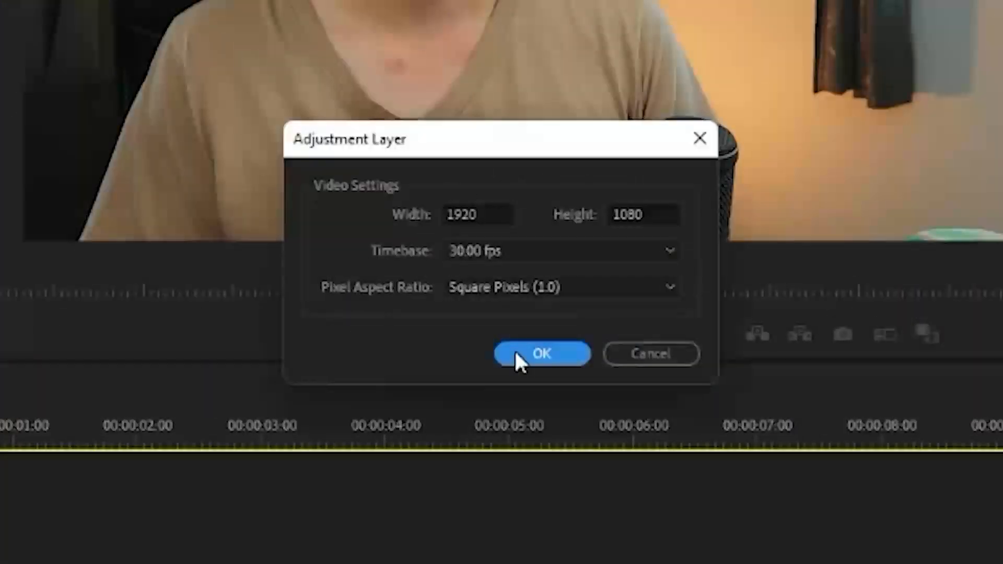
click(514, 349)
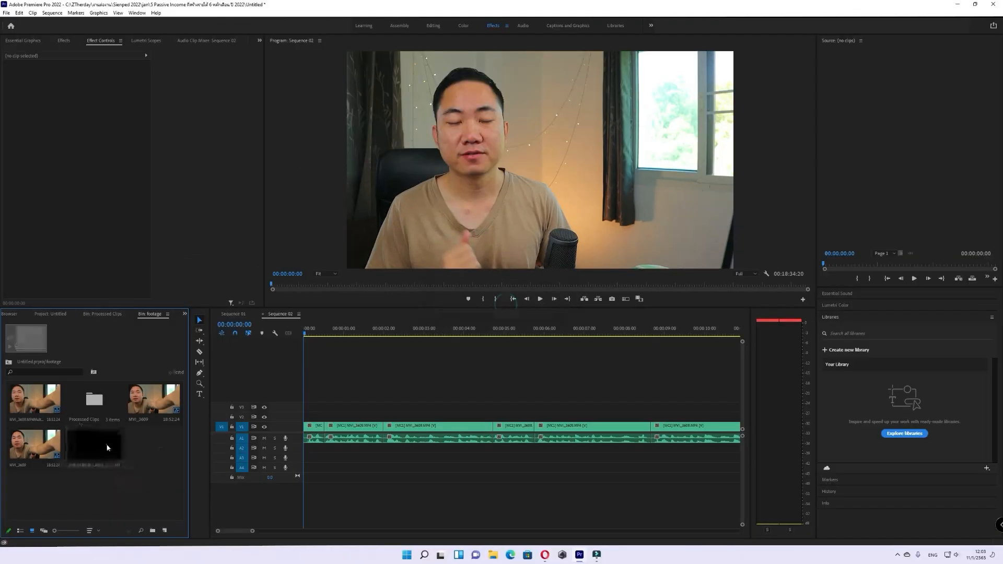
- Place the adjustment layer on V2 at the start of Sequence 02 and toggle the V2 track output off and on
drag(107, 448, 381, 401)
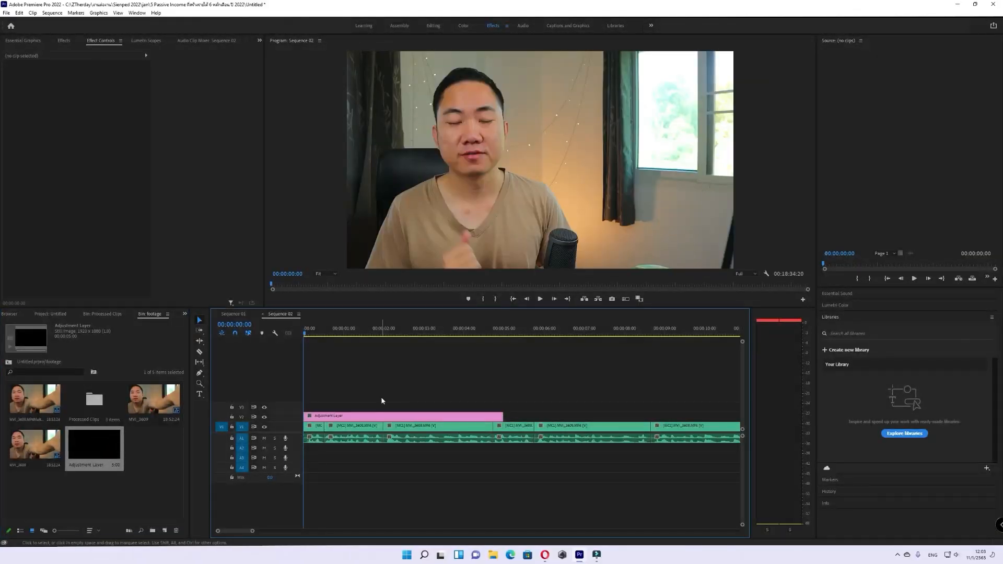
click(318, 426)
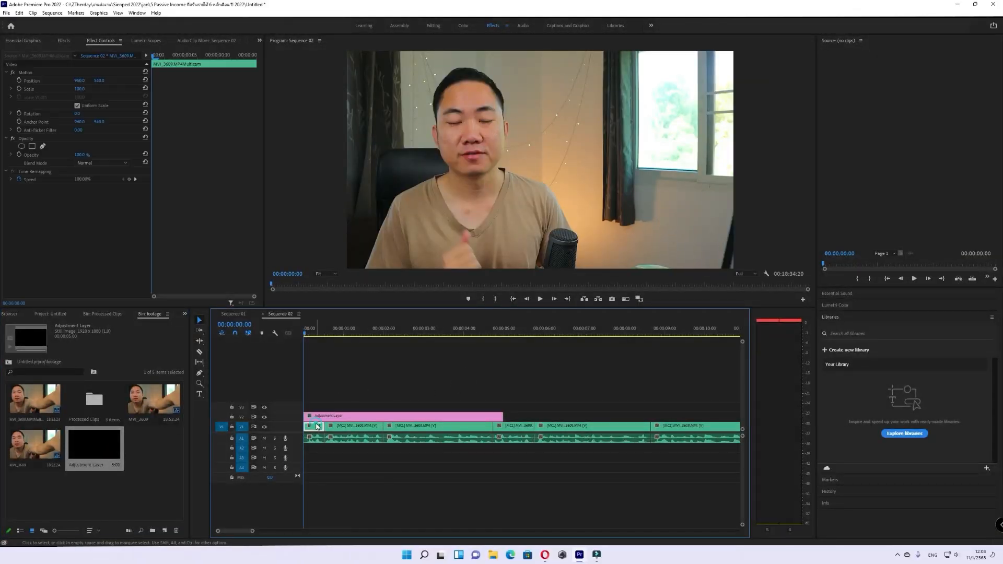
click(346, 402)
drag(503, 416, 709, 416)
click(316, 417)
key(Delete)
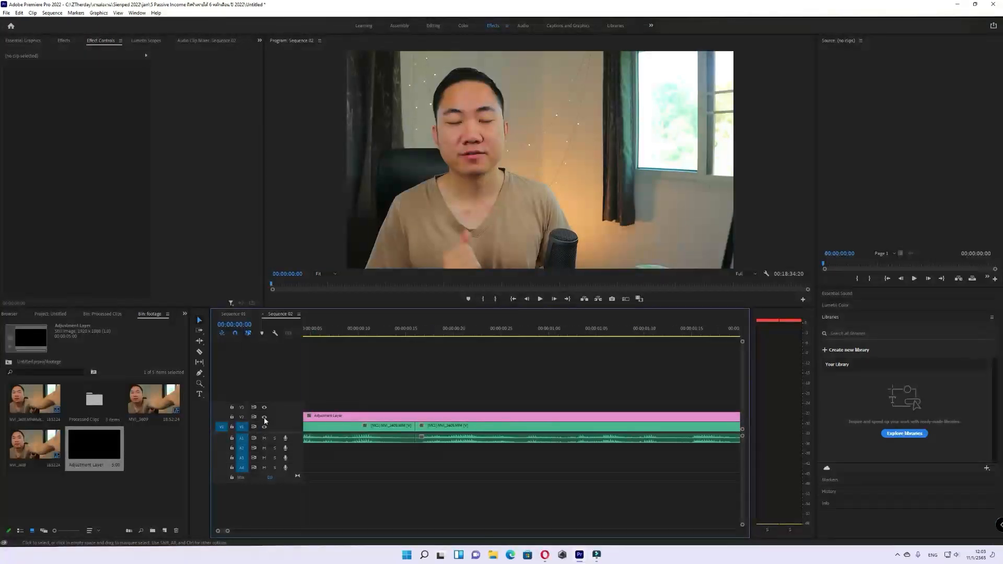
click(265, 417)
click(264, 417)
- Move the playhead to 00:00:00:07, select the adjustment layer and switch to the Color workspace
scroll(354, 396, up, 1)
click(369, 331)
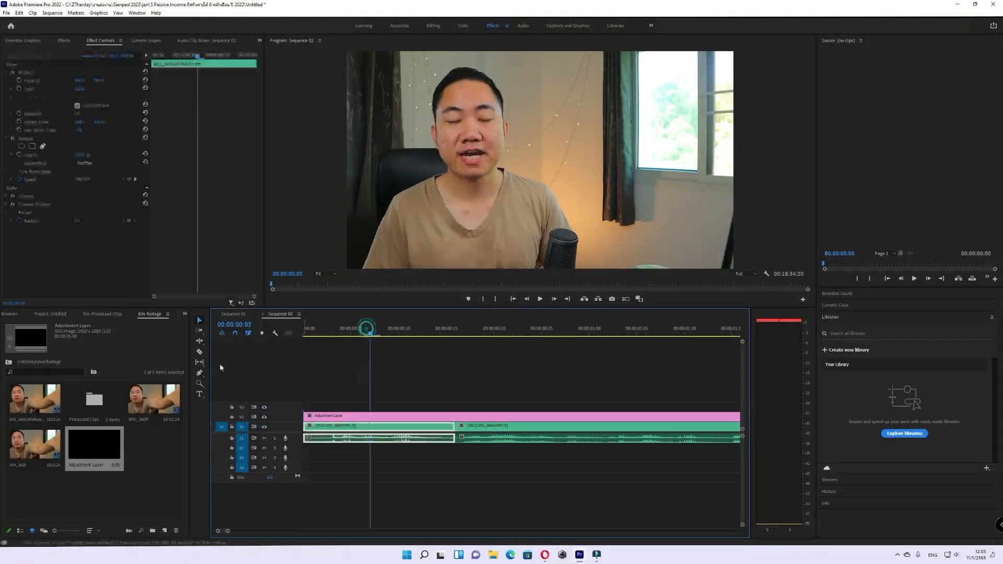
click(391, 418)
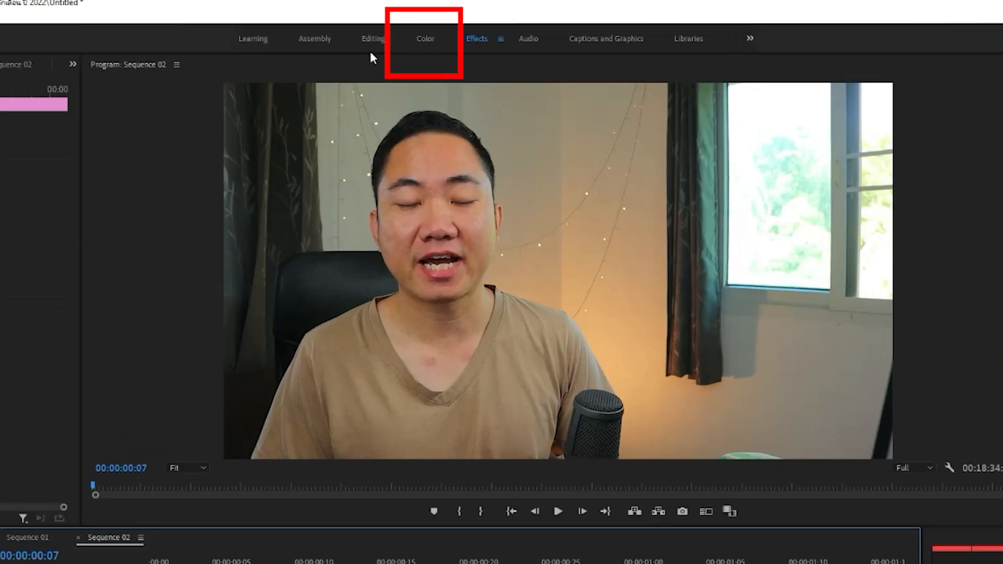
click(425, 38)
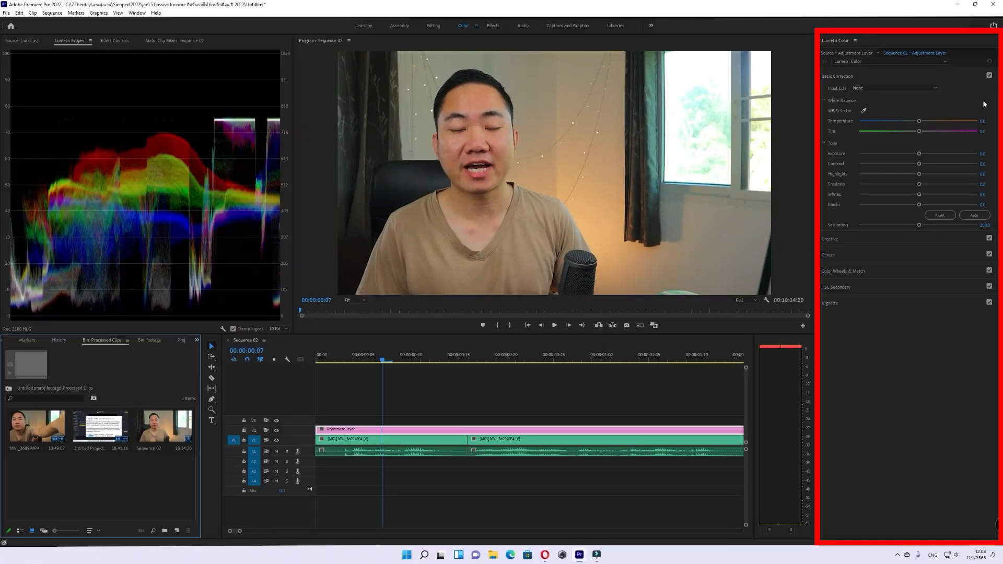
- Grade the adjustment layer with a cooler temperature, tint 0, exposure 0.4, slightly reduced contrast and slightly raised highlights
mouse_move(921, 123)
mouse_down()
mouse_move(887, 127)
mouse_move(921, 134)
mouse_up()
click(985, 131)
text(0)
key(Return)
key(space)
click(458, 357)
drag(919, 154, 921, 175)
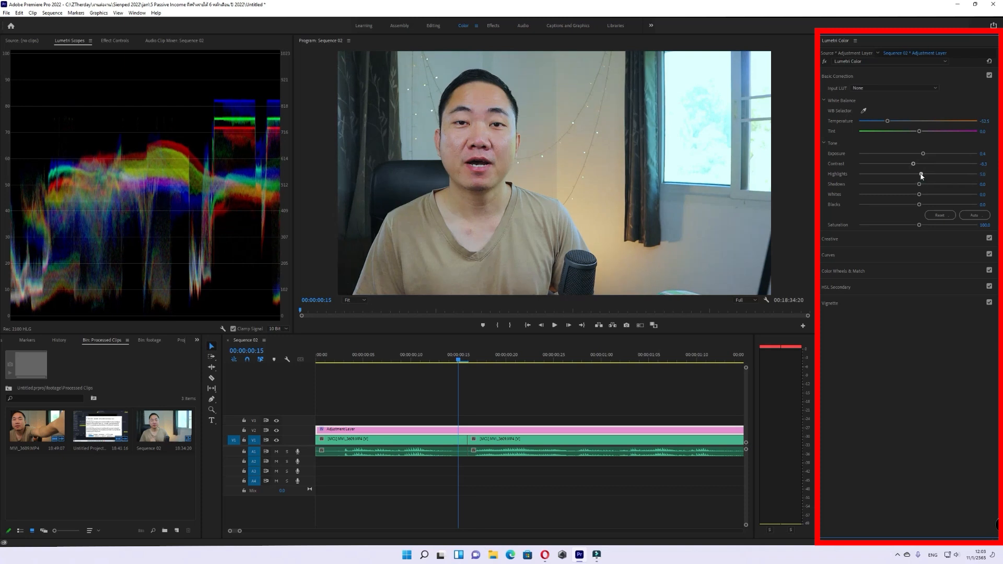
- Toggle the V2 track output off and on to compare the footage with and without the color grade
click(872, 240)
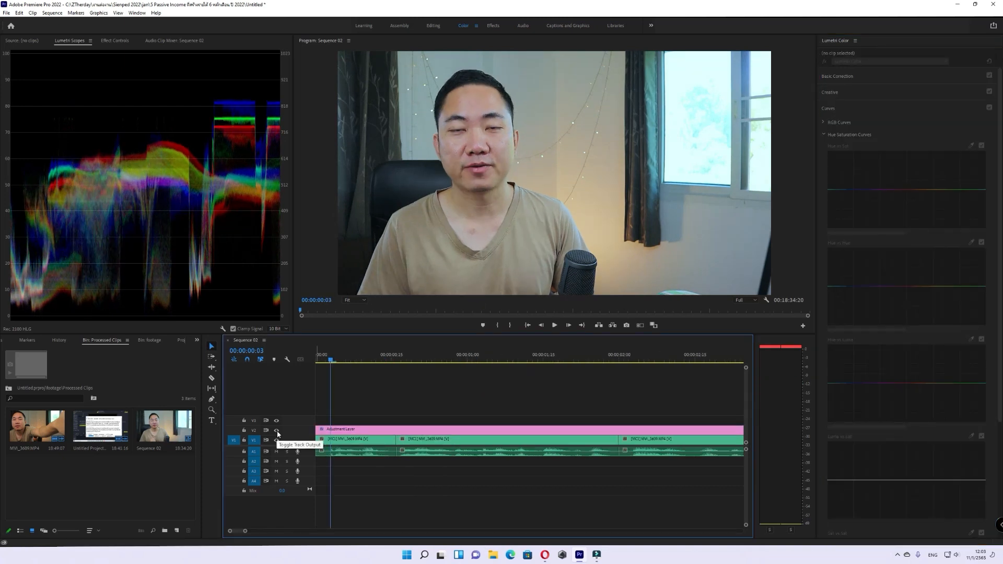
click(277, 430)
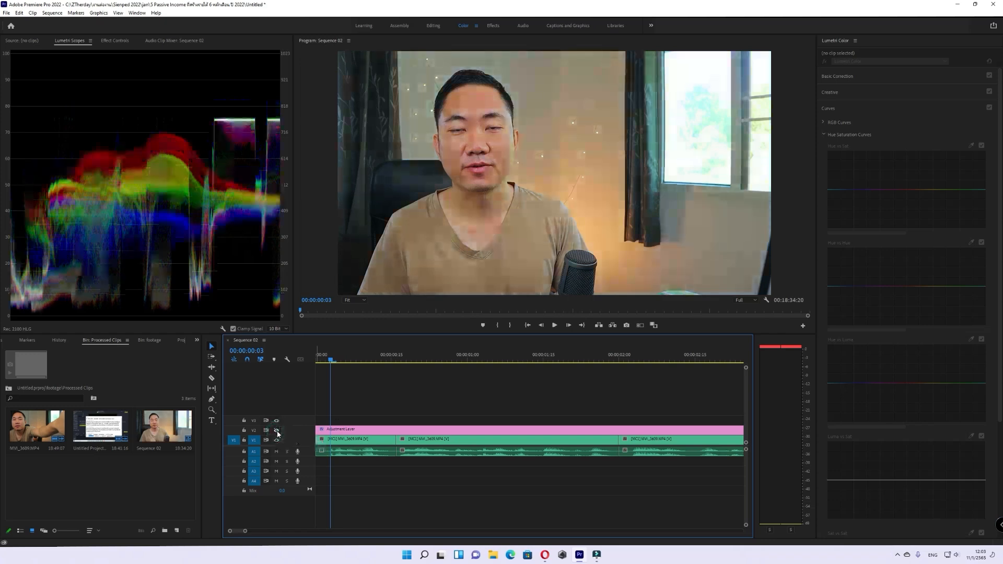
click(277, 431)
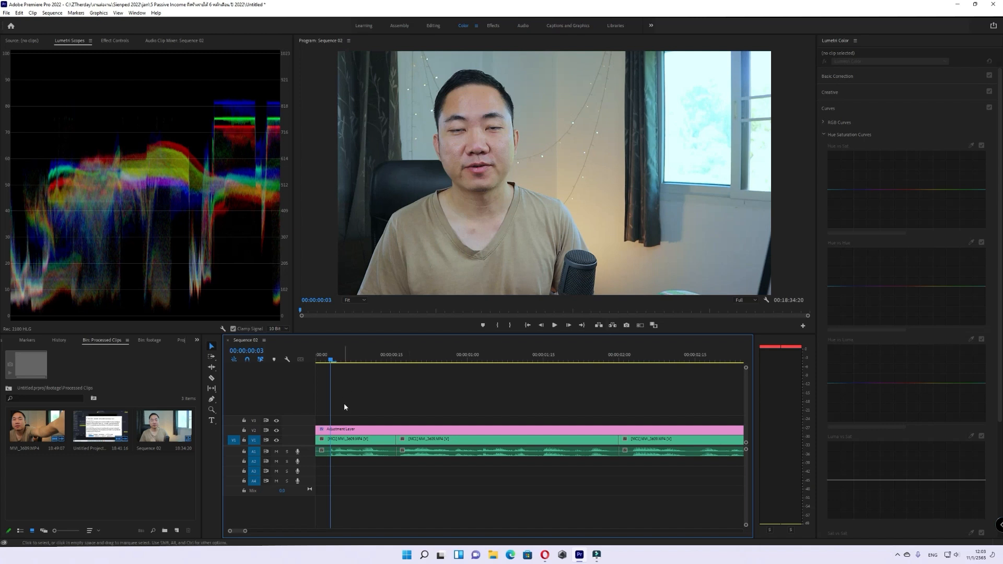
- Open the Export Cube dialog for the adjustment layer's Lumetri grade and close it without saving
click(347, 429)
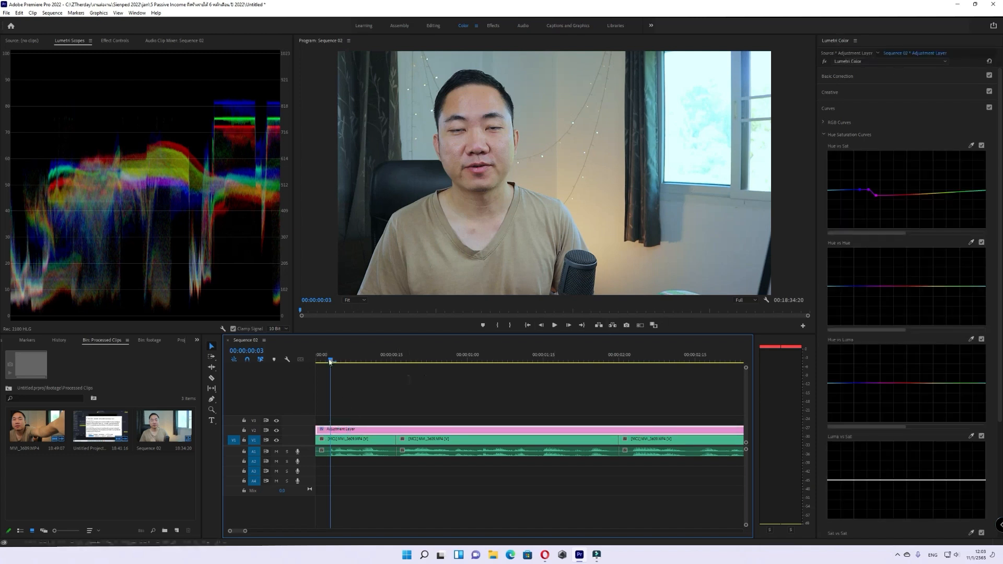
right_click(821, 41)
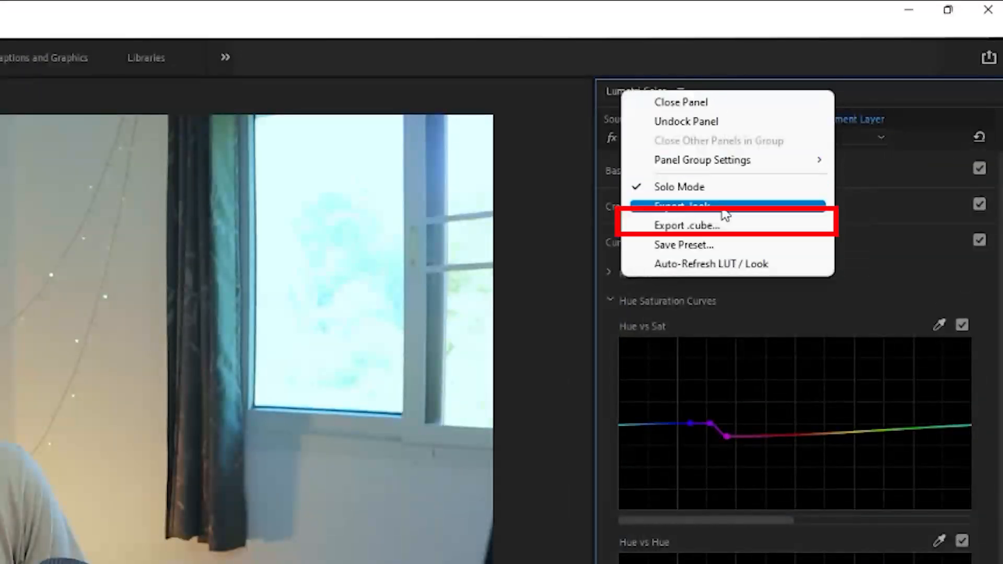
click(715, 225)
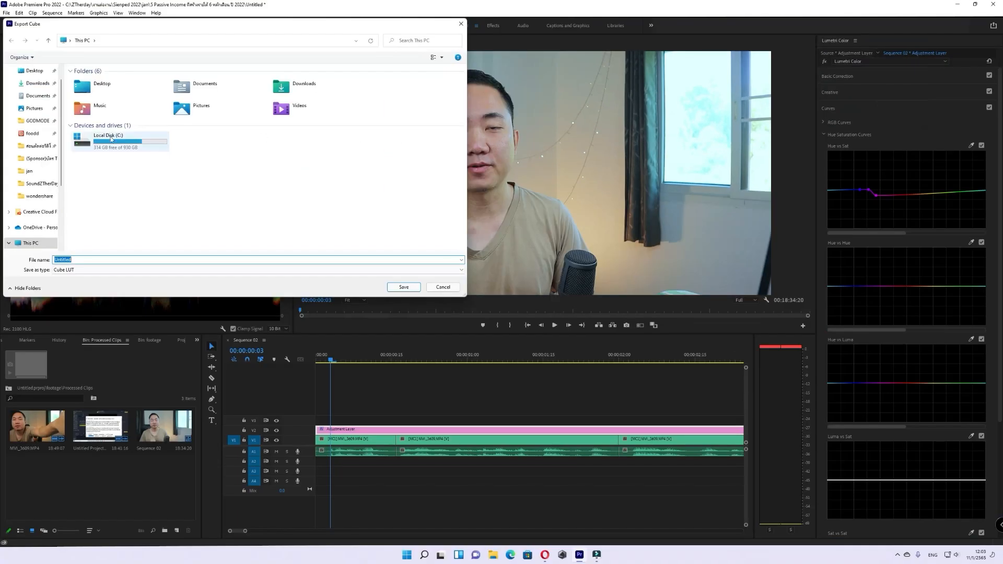
scroll(20, 149, up, 1)
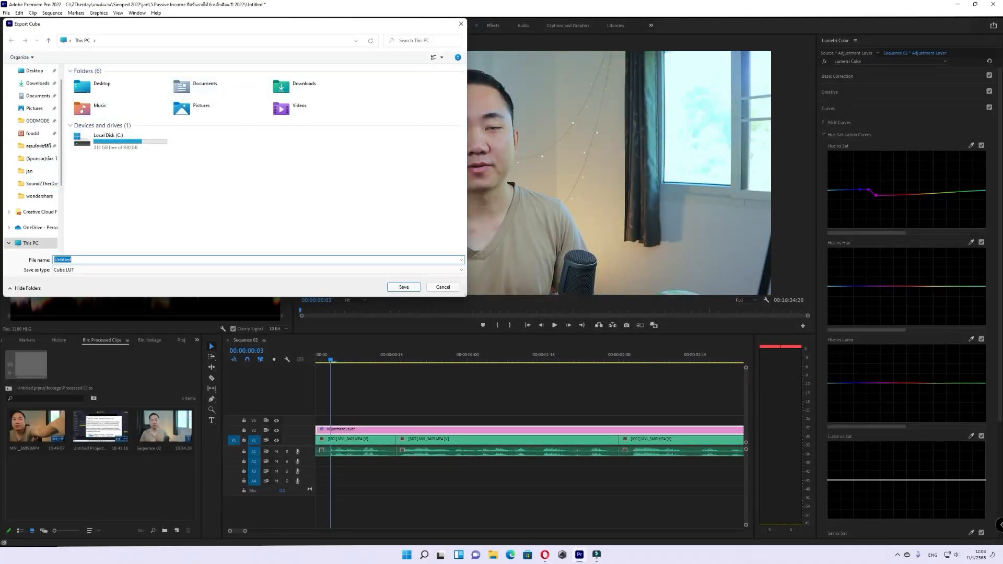
click(462, 25)
click(359, 407)
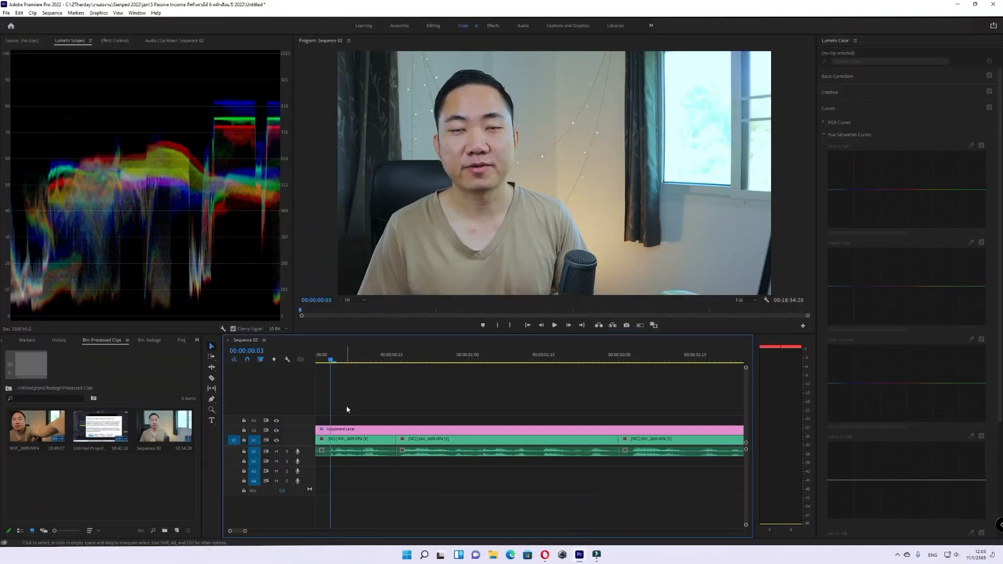
- Return to the start of Sequence 02, then play and scrub the first few graded frames
click(347, 409)
key(Home)
key(=)
click(372, 397)
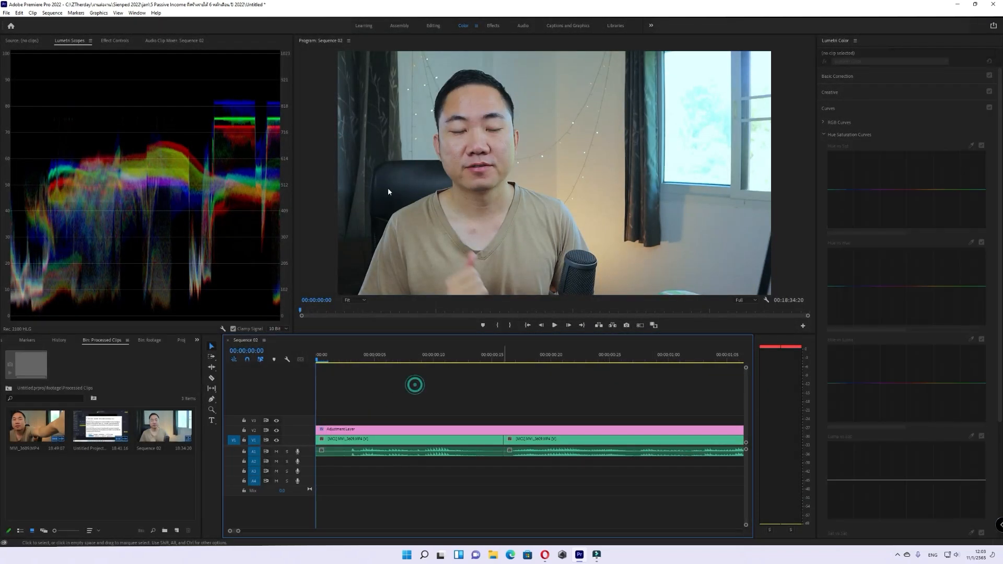
key(space)
click(362, 357)
drag(362, 357, 327, 357)
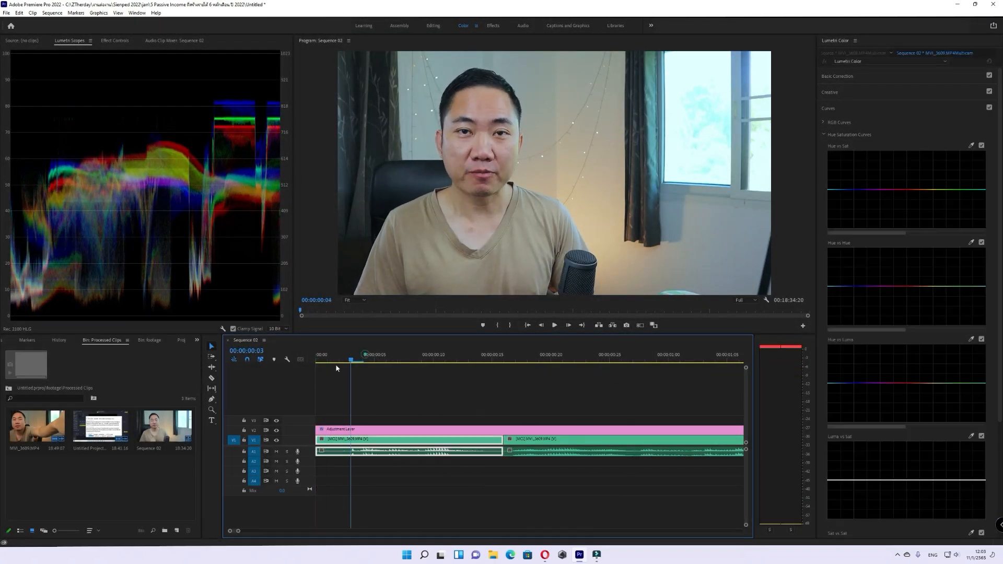
- Play the graded opening of Sequence 02 and stop at 00:00:05:18
key(-)
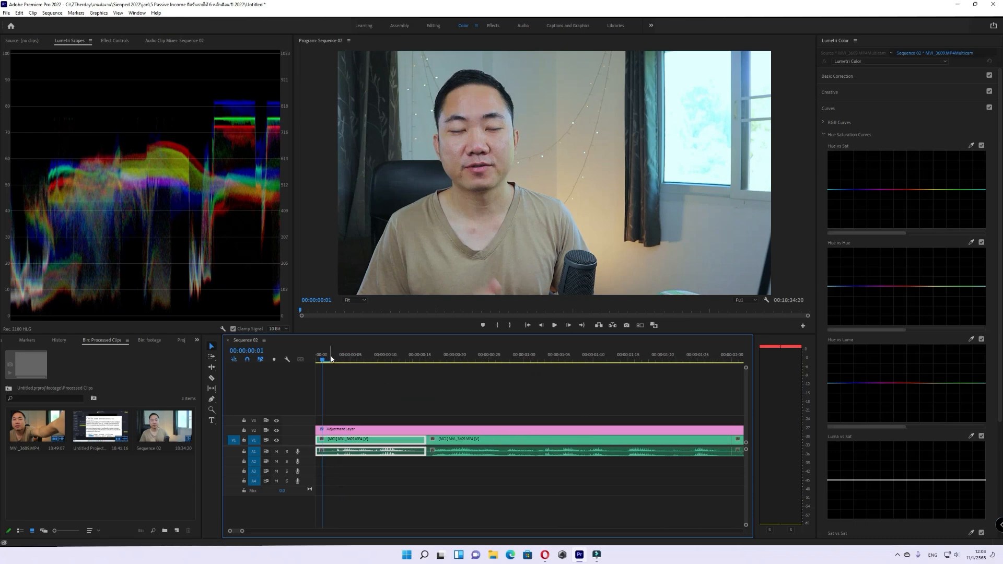
click(417, 400)
key(space)
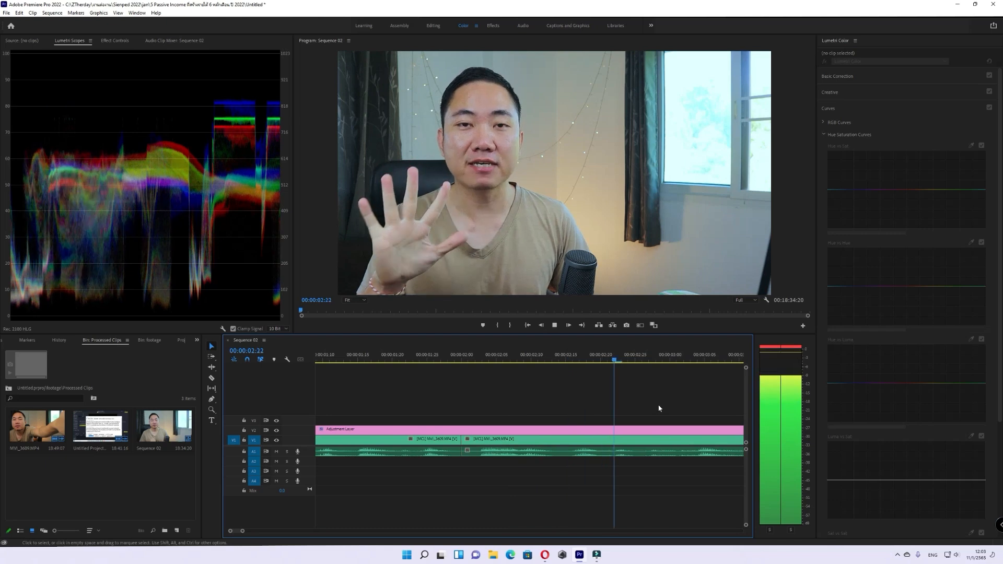
scroll(605, 413, down, 2)
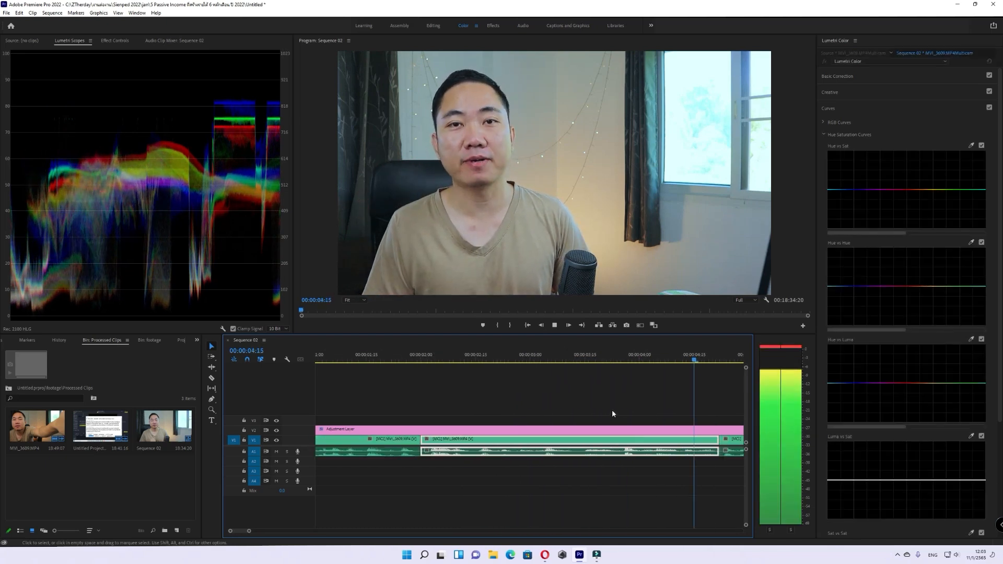
key(alt+space)
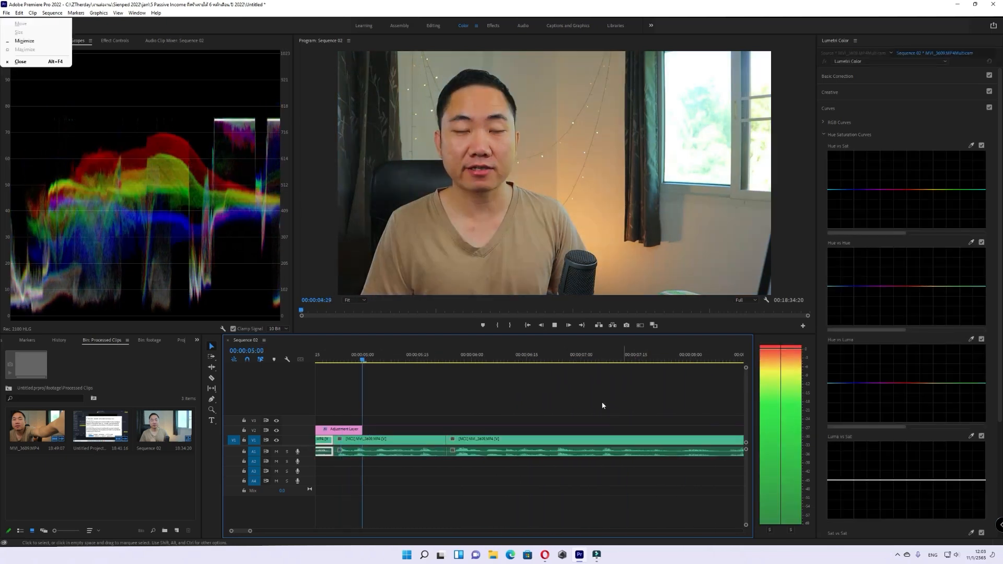
click(394, 389)
key(space)
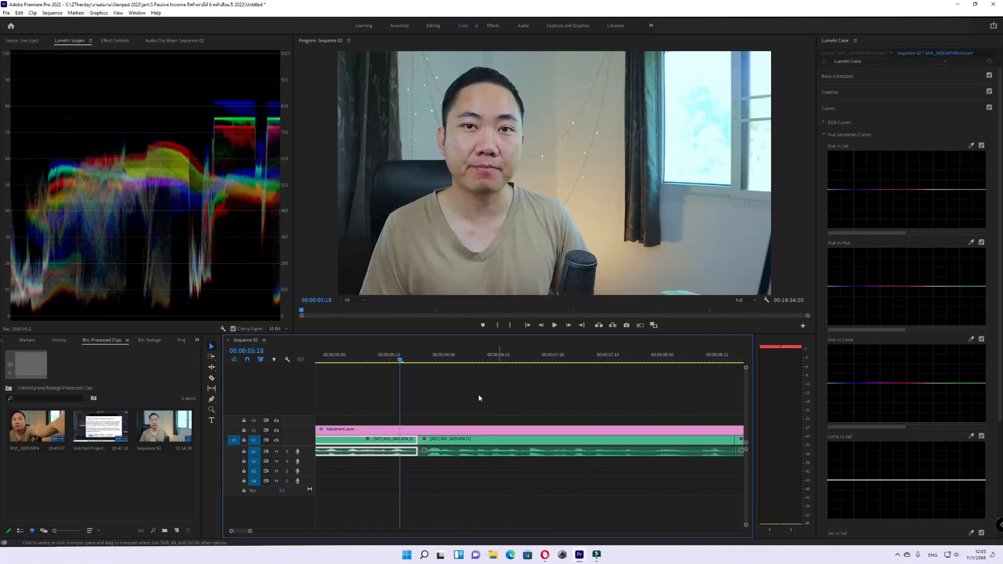
- Replay the opening cuts of Sequence 02 and place the playhead at 00:00:04:02
key(space)
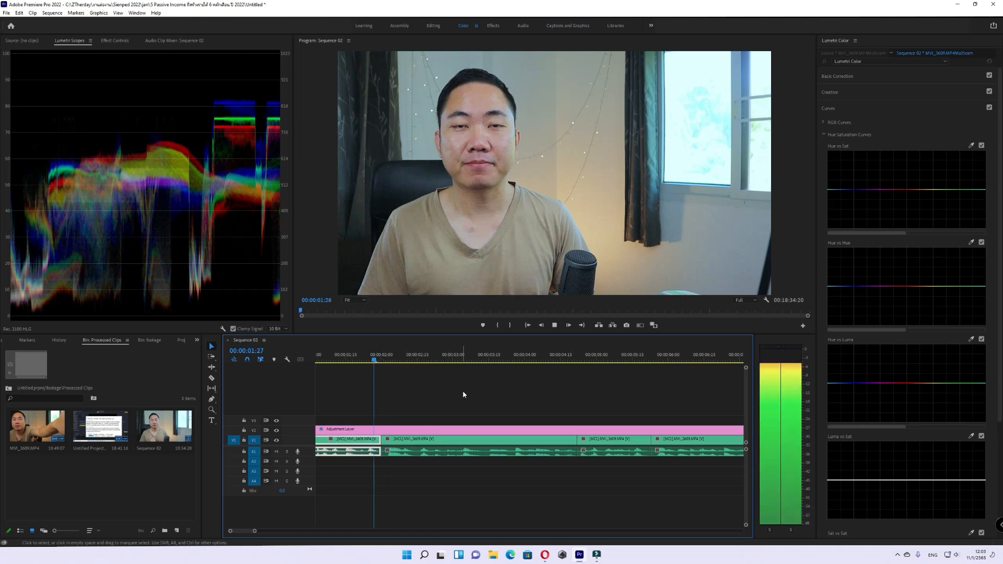
click(463, 393)
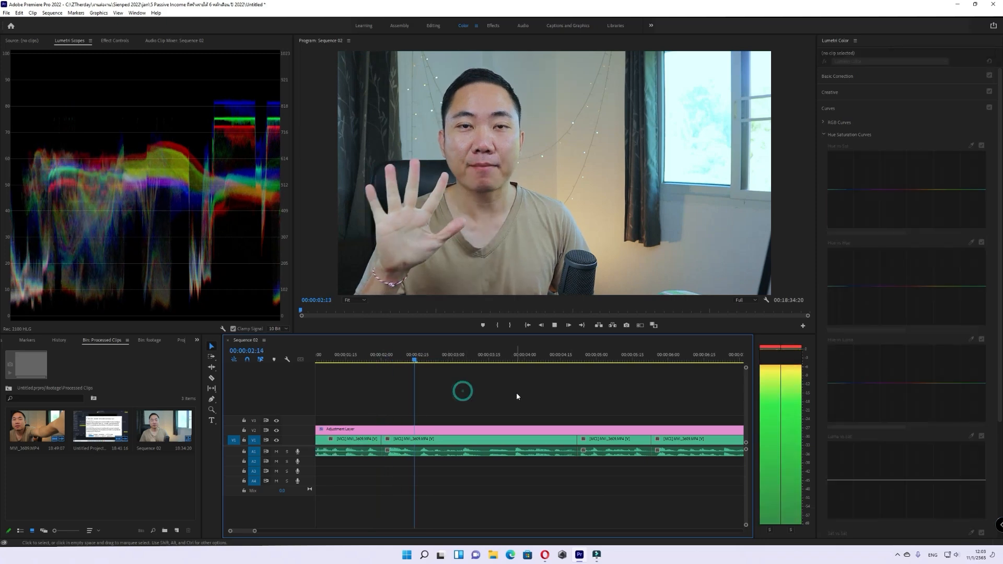
click(616, 385)
key(space)
click(531, 358)
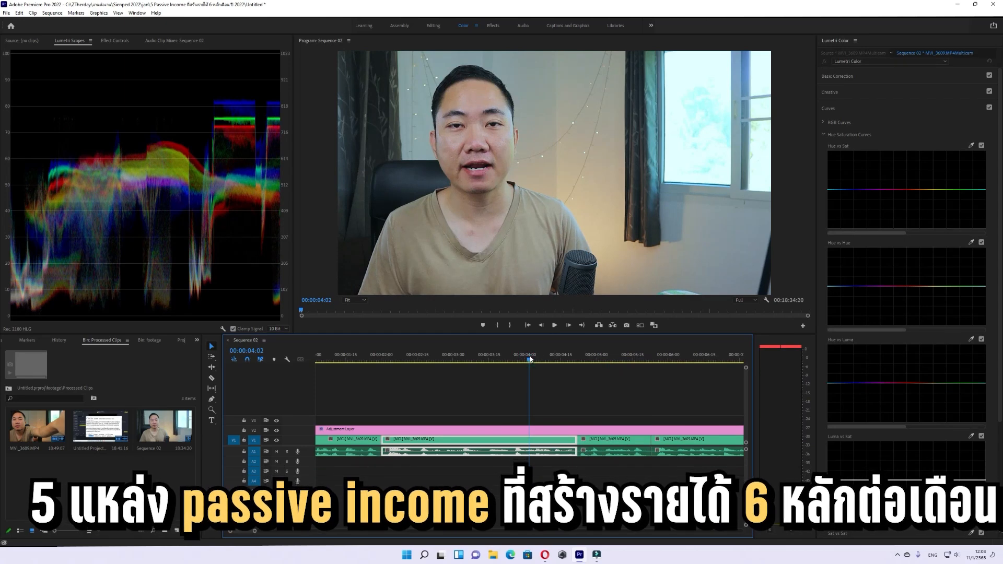
- Play Sequence 02 from 00:00:01:29 through the five-finger gesture and stop at the end of that phrase
click(364, 358)
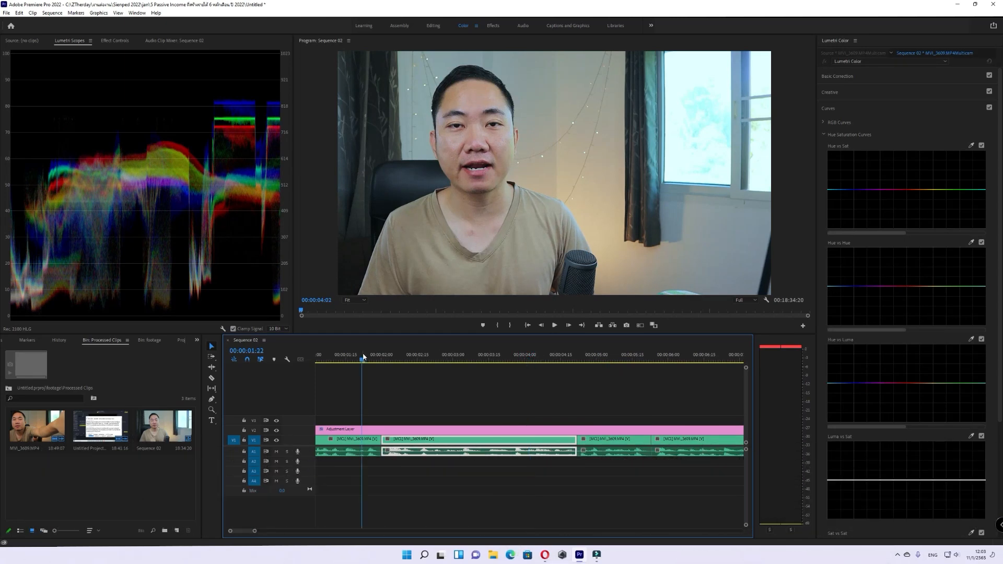
click(379, 358)
click(475, 398)
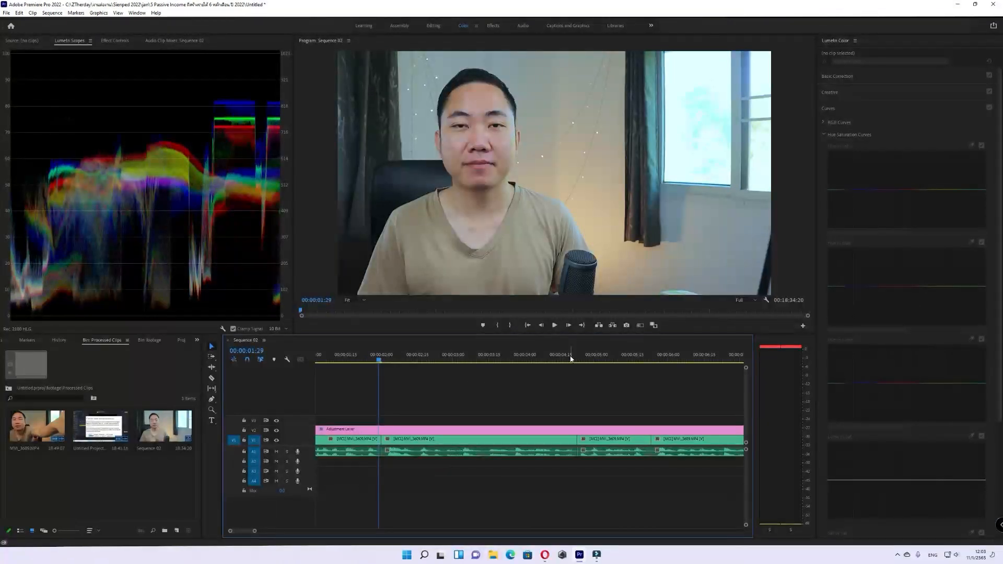
key(space)
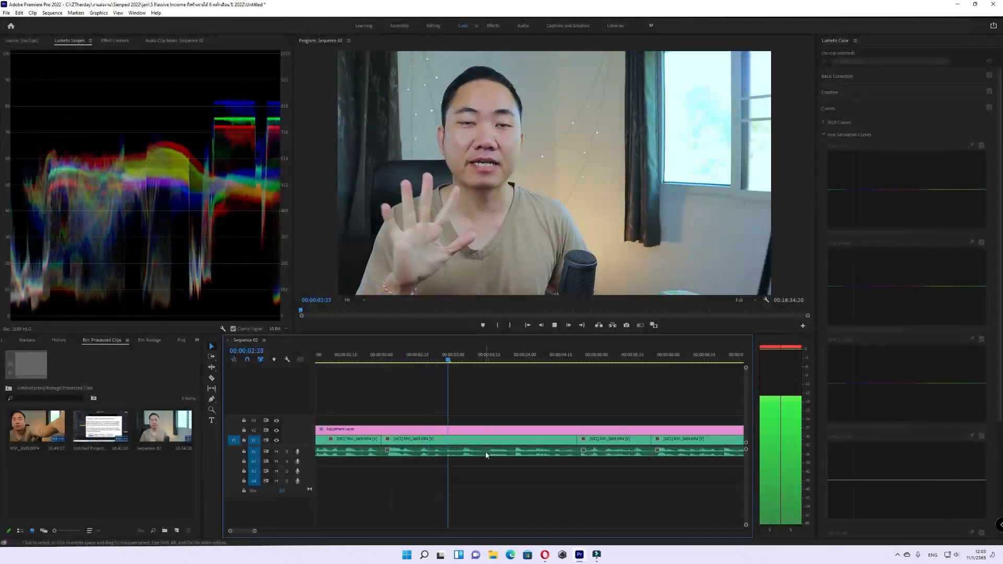
key(space)
- Split the hand-gesture clip at the point where playback stopped and ripple-trim its beginning at 00:00:02:00
key(ctrl+k)
click(383, 355)
key(q)
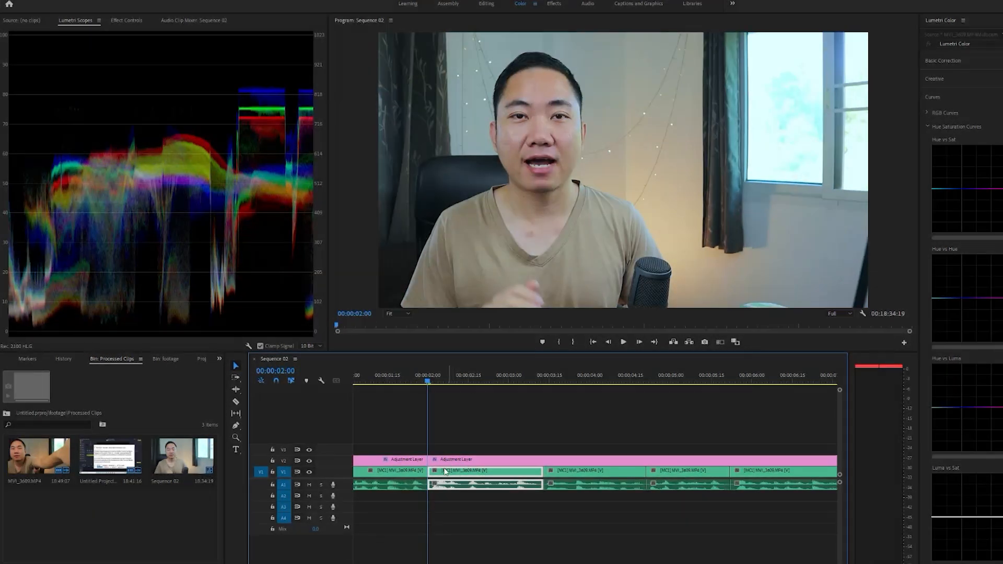
- Play the shortened hand-gesture clip from 00:00:02:00 and return to its first frames
key(equal)
key(equal)
key(equal)
click(513, 421)
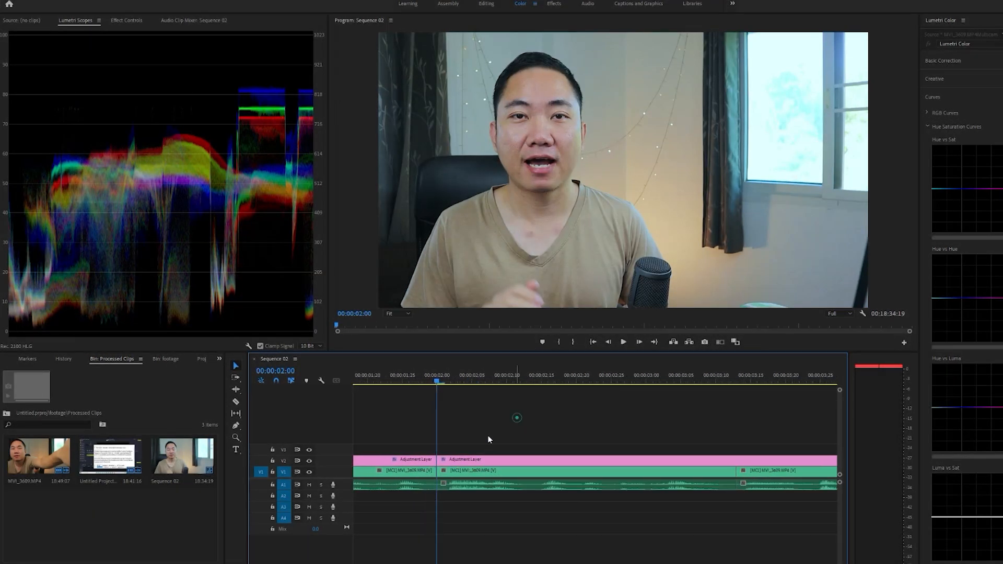
key(space)
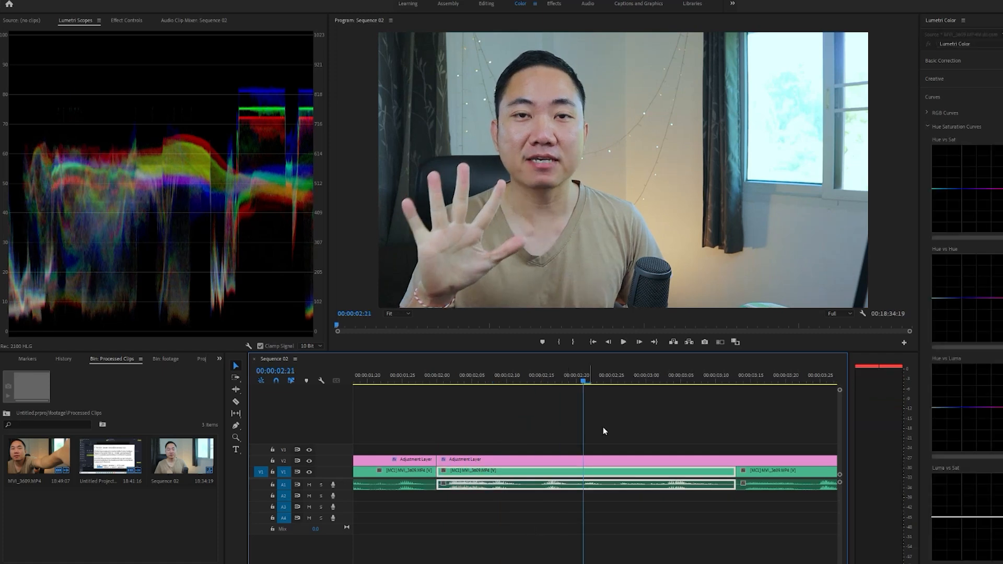
click(451, 375)
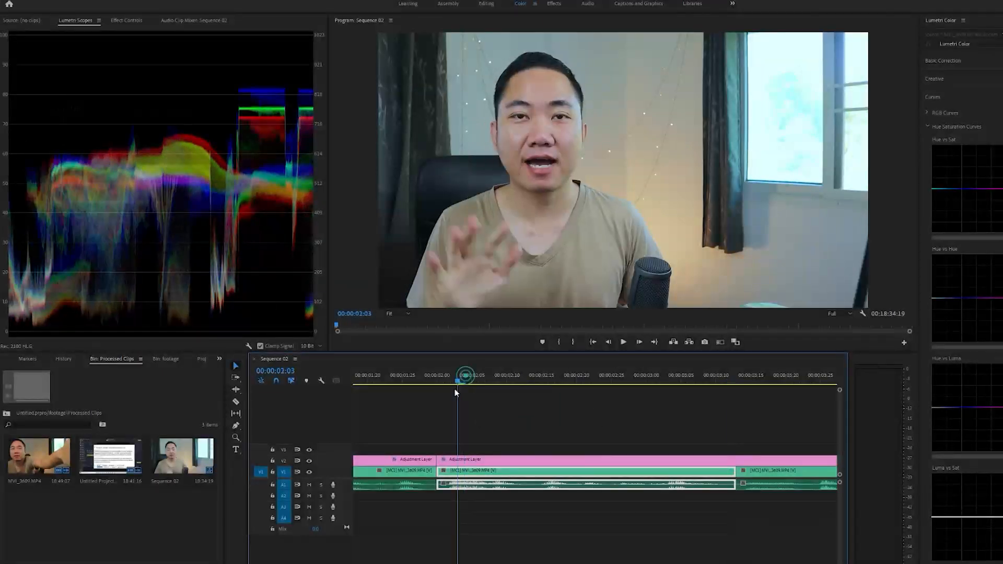
click(504, 419)
- Enable Position and Scale keyframes on the hand-gesture clip at its first frame, 00:00:02:00
click(456, 472)
click(134, 18)
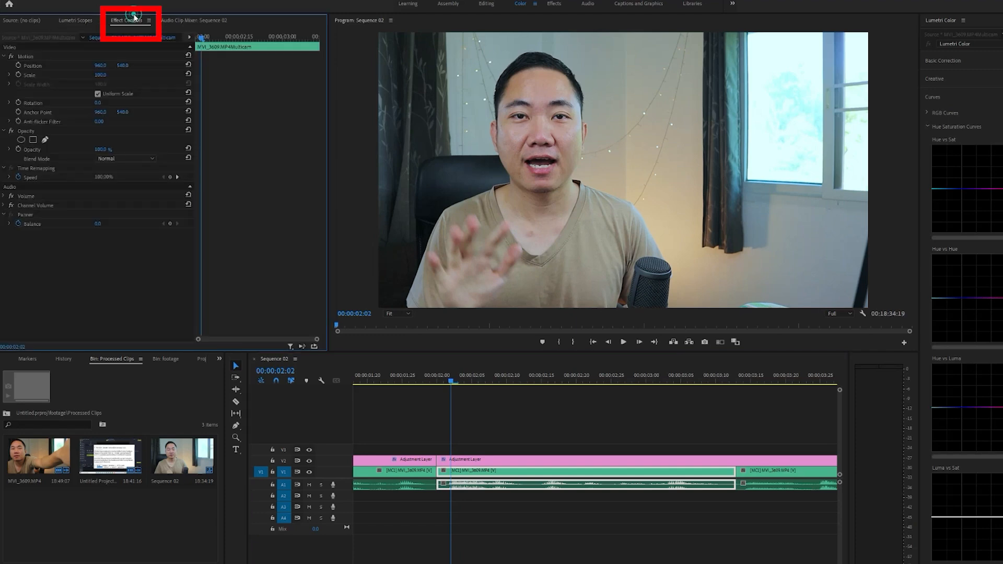
click(203, 36)
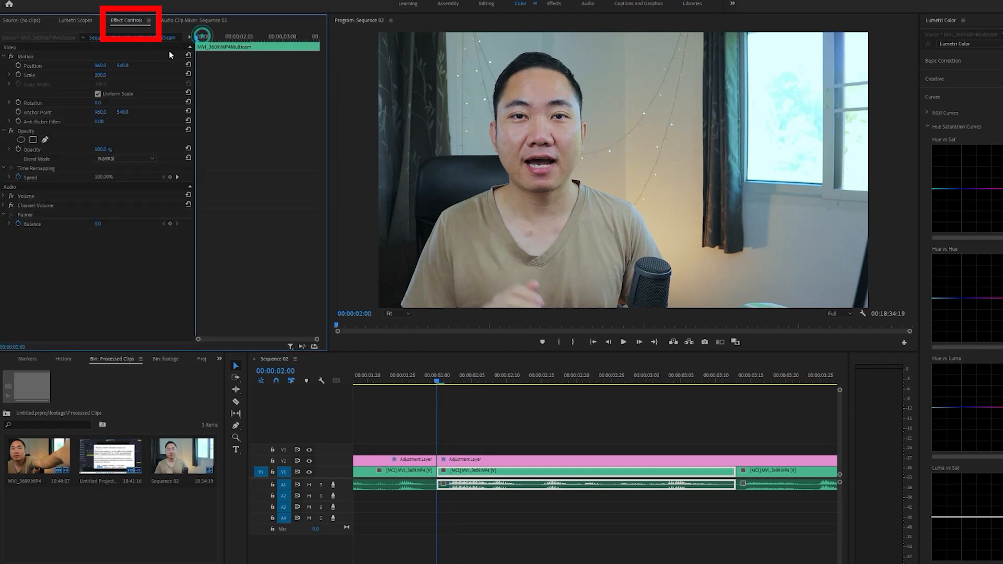
click(18, 66)
click(18, 75)
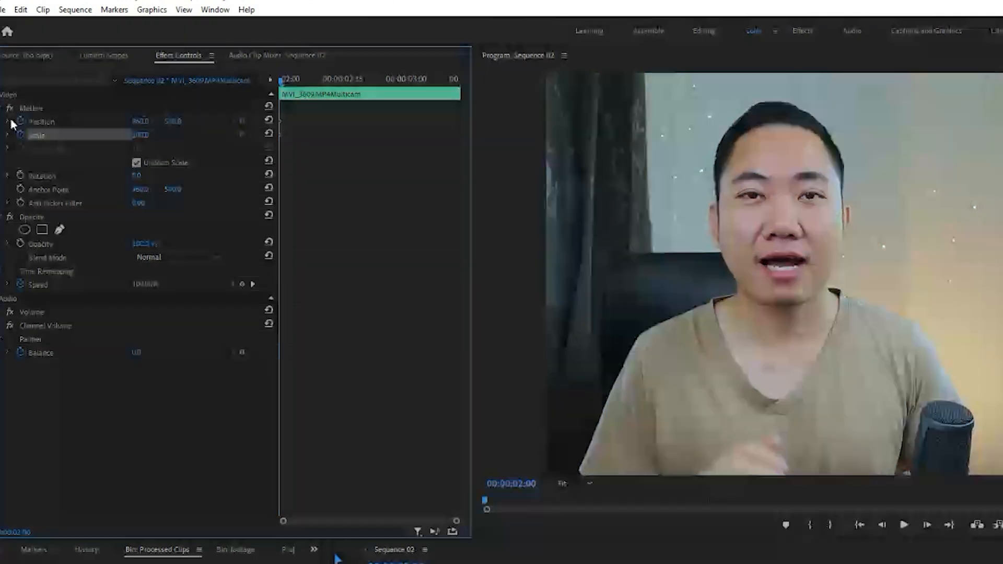
click(40, 122)
click(44, 135)
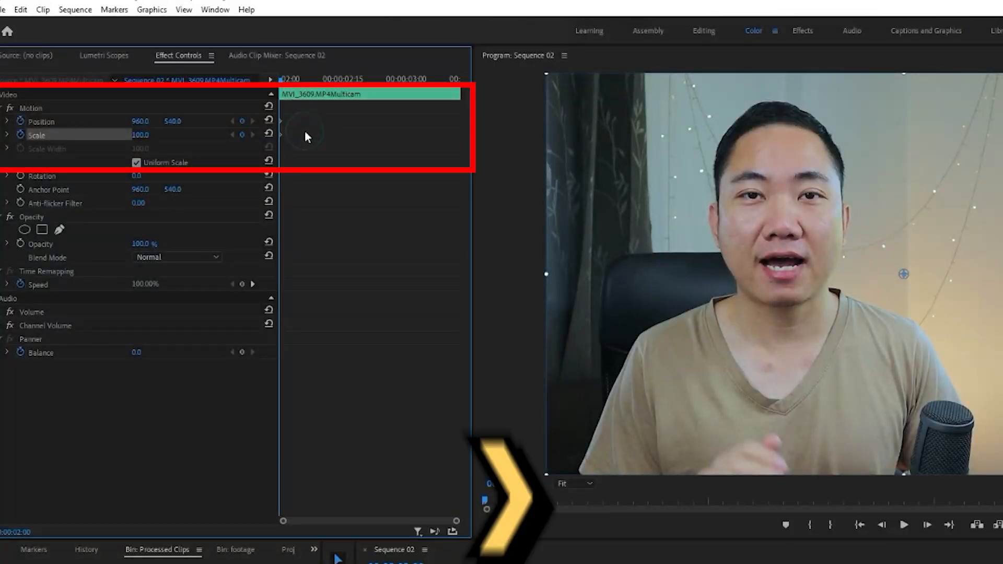
- Step through the clip's opening frames and increase its Scale about two frames after the start for a quick zoom-in
key(Right)
key(Right)
key(Left)
key(Left)
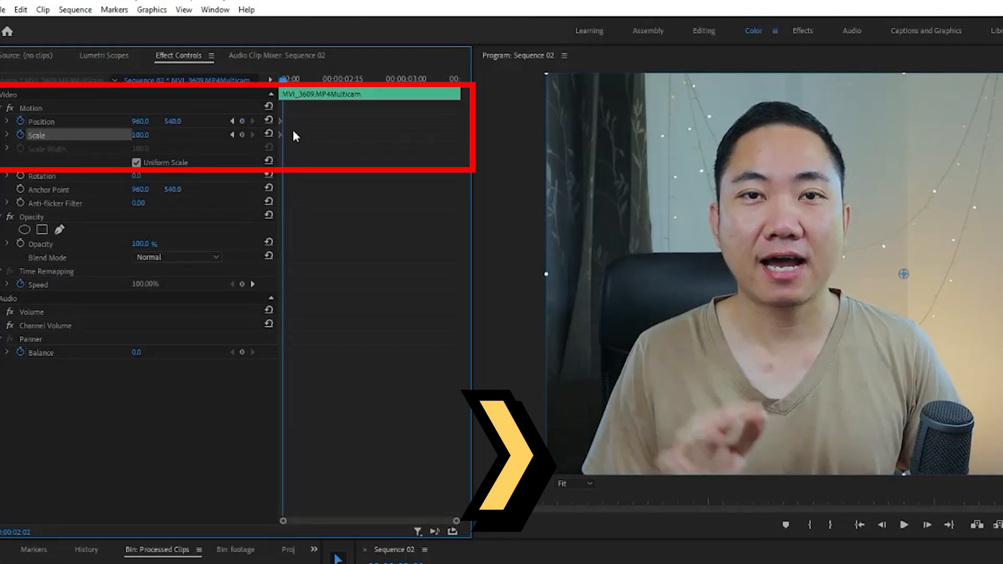
key(Right)
key(Right)
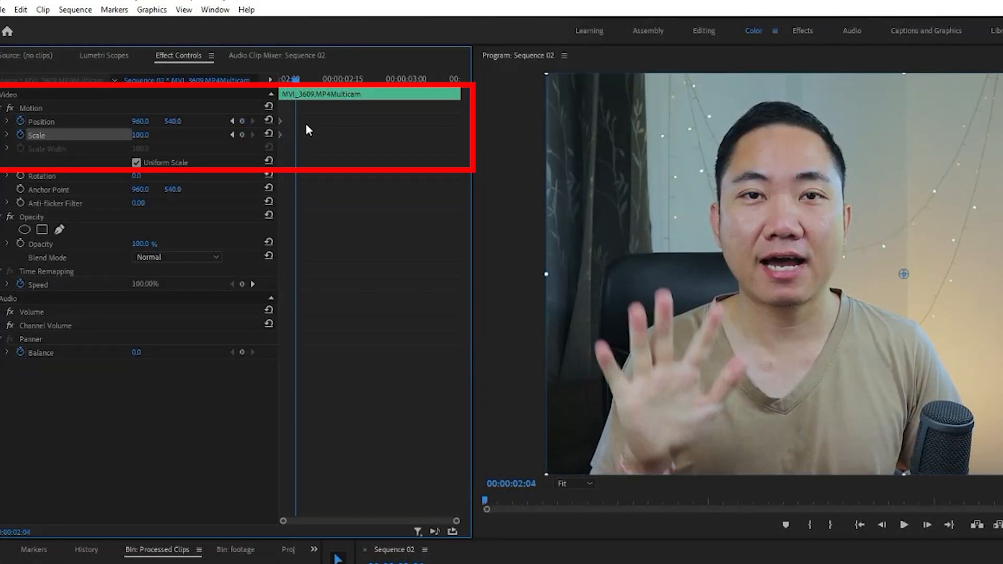
key(Left)
key(Left)
key(Left)
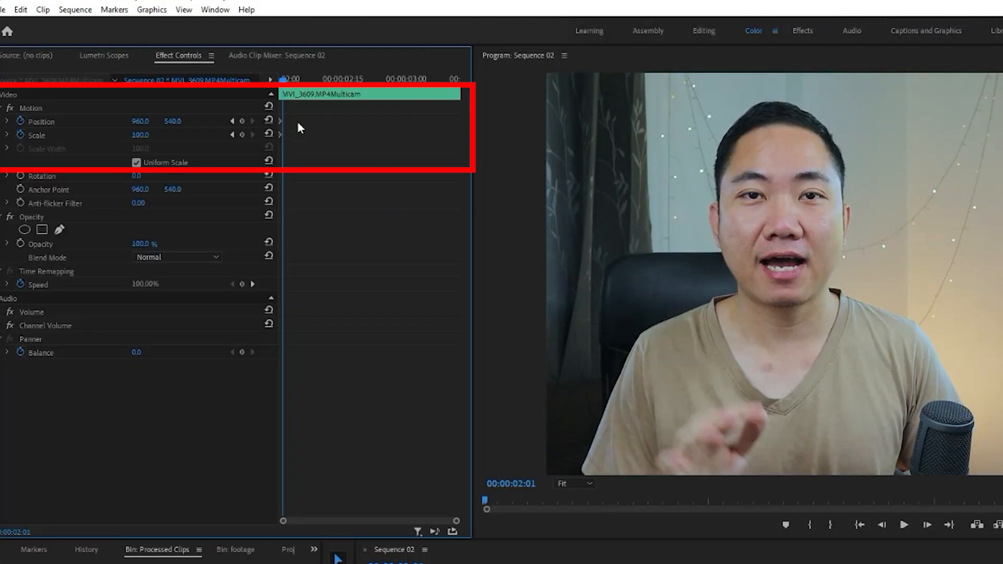
key(Right)
click(140, 135)
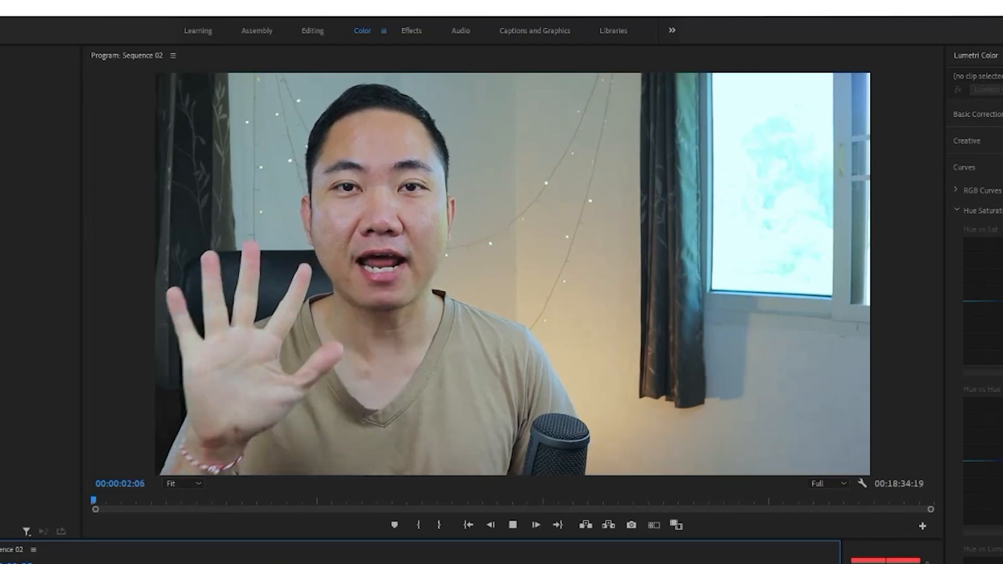
- Replay the zoom-in on the hand-gesture clip with nothing selected, then scrub back to 00:00:01:26
key(space)
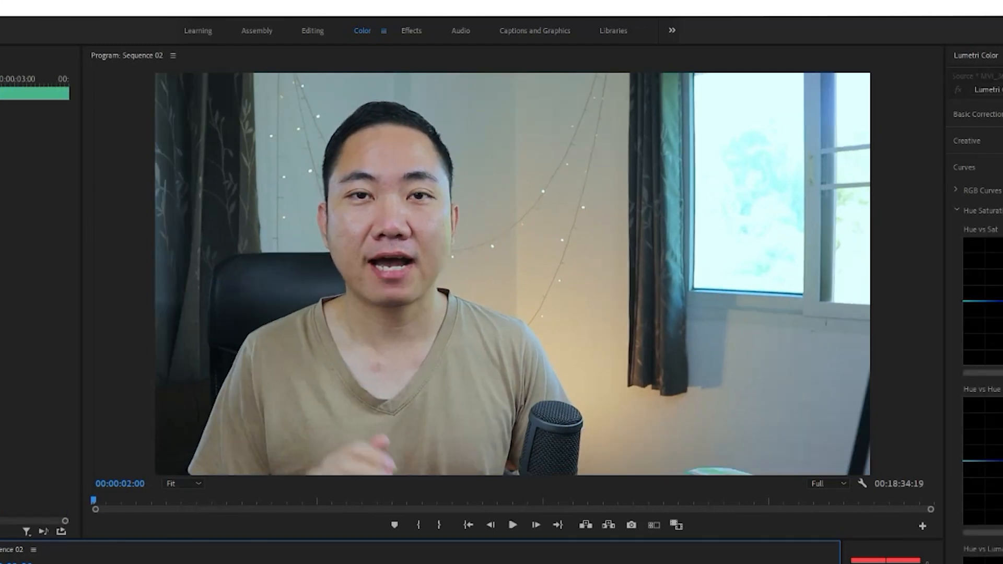
key(space)
key(ctrl+shift+a)
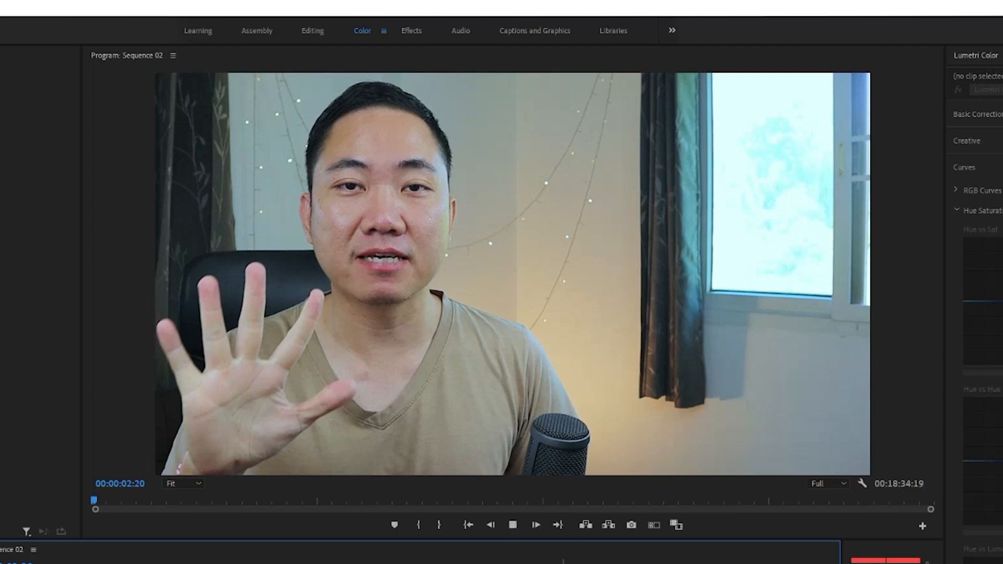
key(space)
drag(453, 354, 355, 359)
click(431, 391)
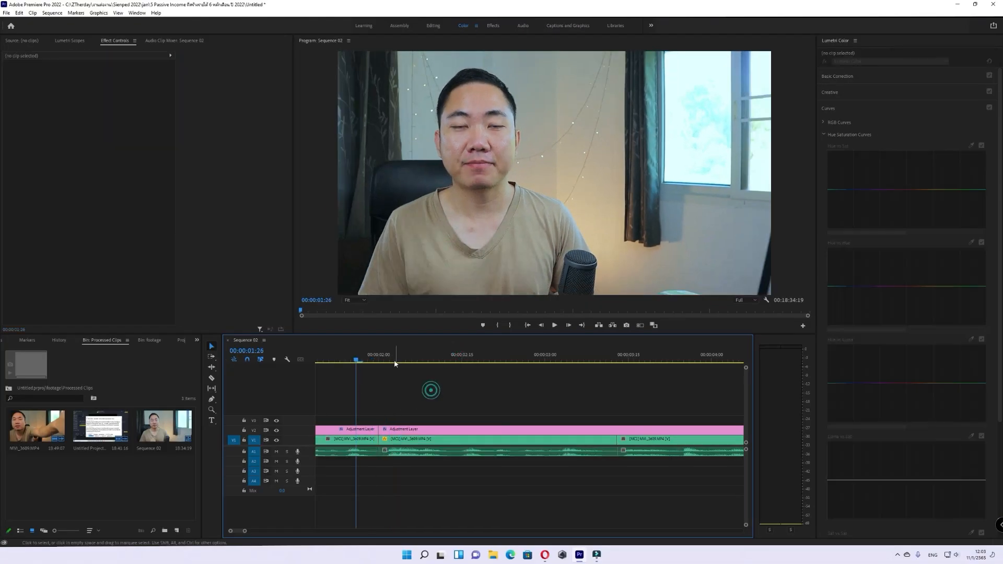
- Add the two-line text "5 แหล่ง / Passive income" beside the speaker's head at 00:00:02:07
click(417, 360)
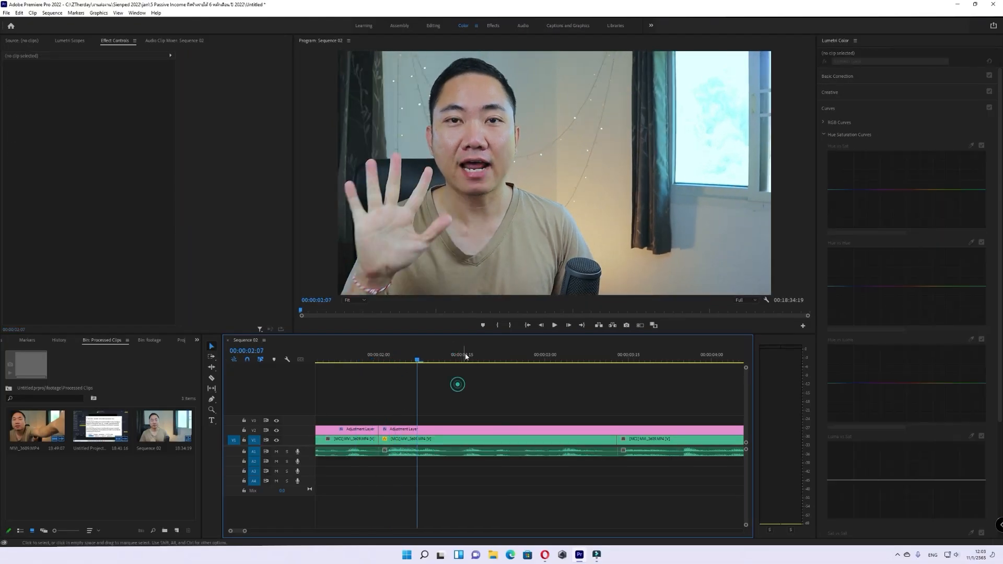
key(t)
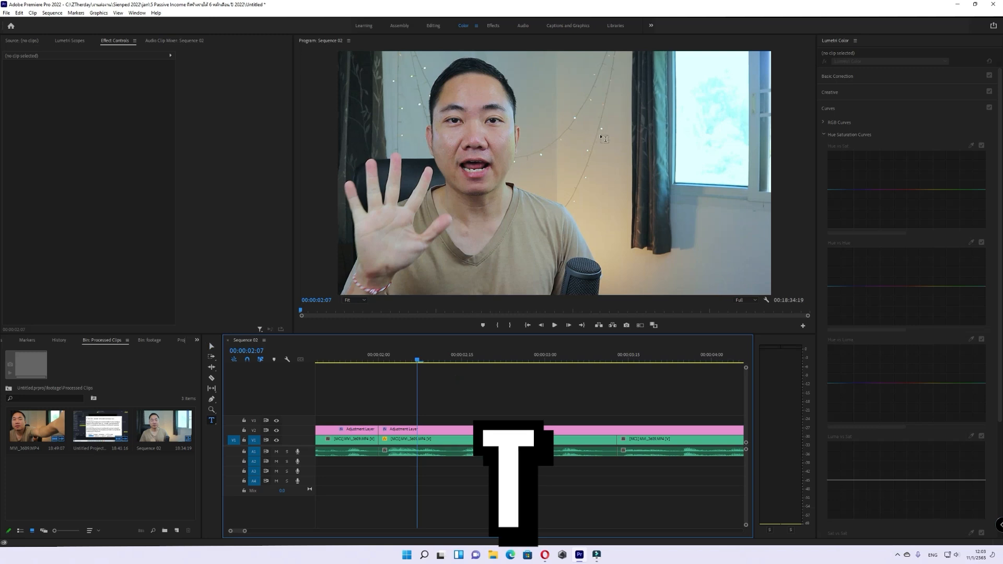
click(590, 144)
text(r)
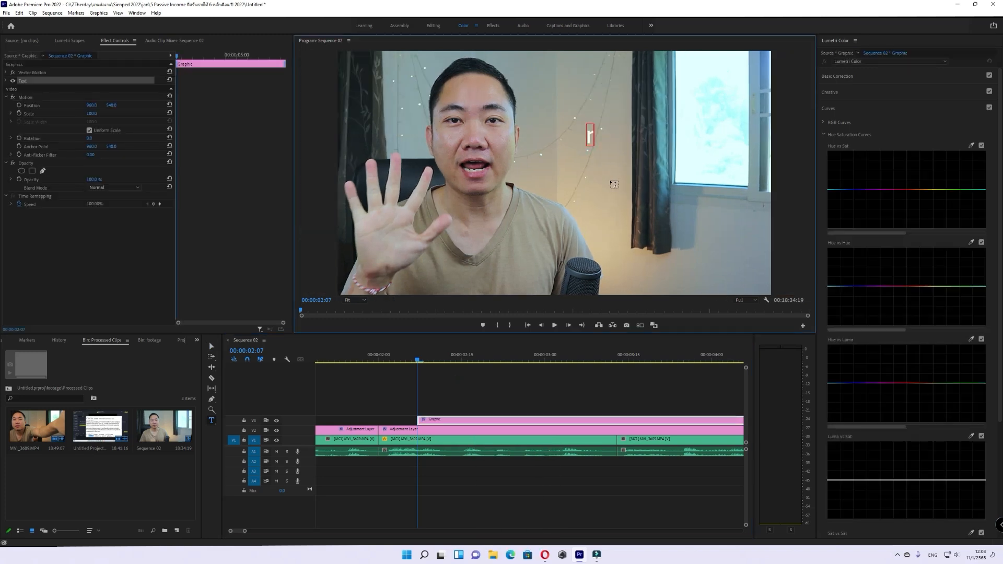
key(BackSpace)
text(5 แหล่ง )
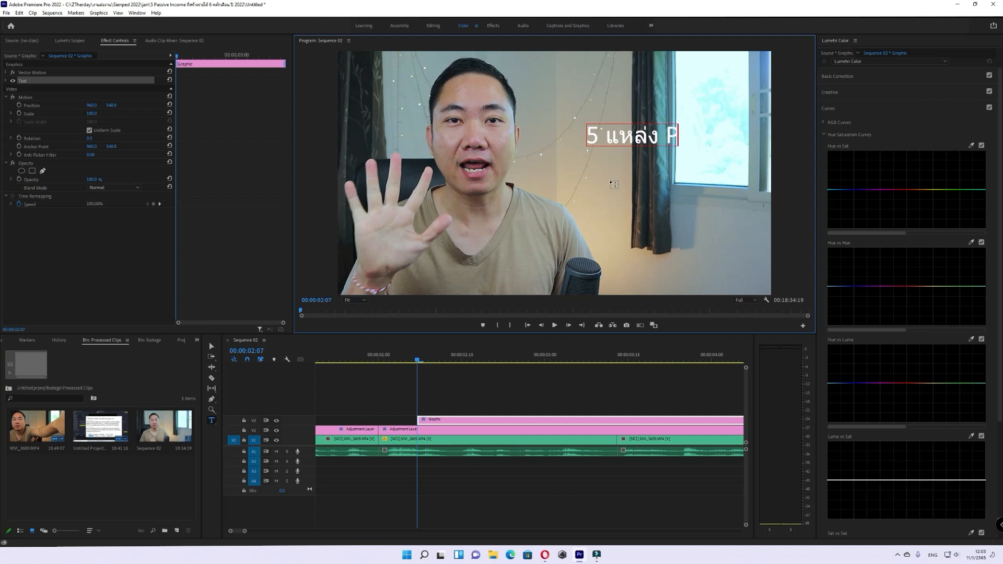
text(Passive Inc)
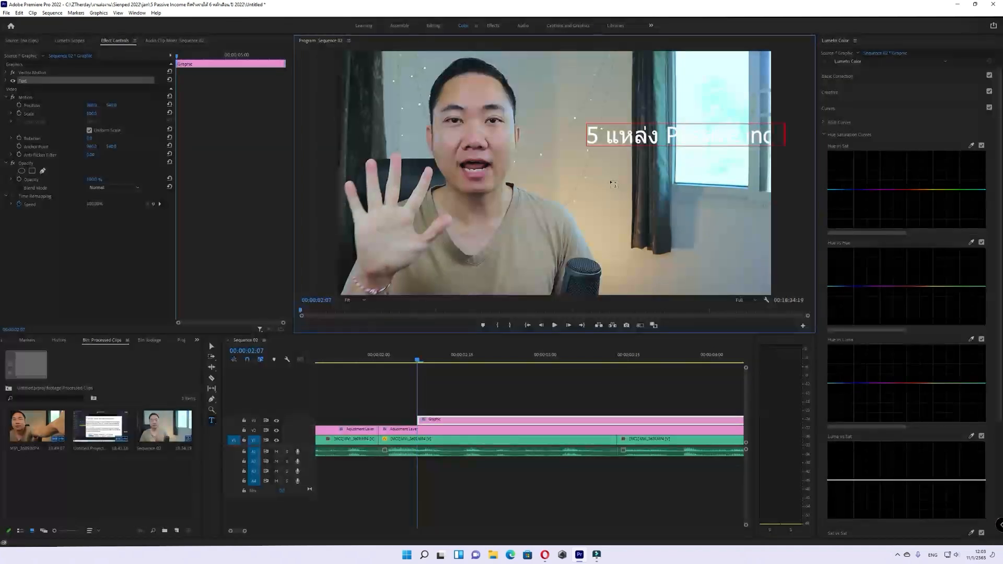
click(667, 135)
key(Return)
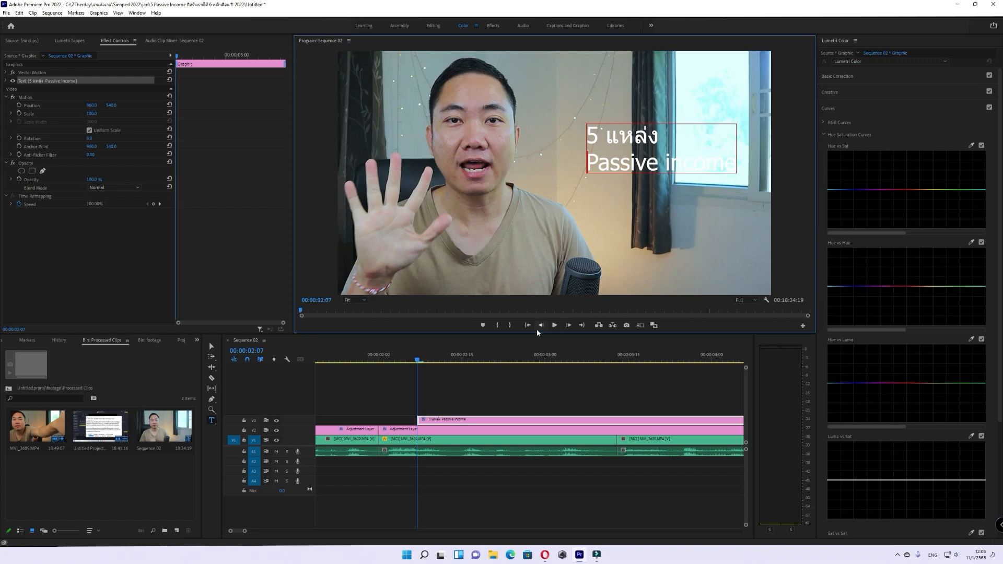
- Extend the start of the text graphic back to the beginning of the hand-gesture clip
click(459, 383)
key(v)
drag(420, 420, 379, 419)
click(549, 397)
- Cut the text graphic at the end of the hand-gesture clip and delete the excess part
key(c)
click(618, 420)
key(v)
click(636, 420)
key(Delete)
click(566, 417)
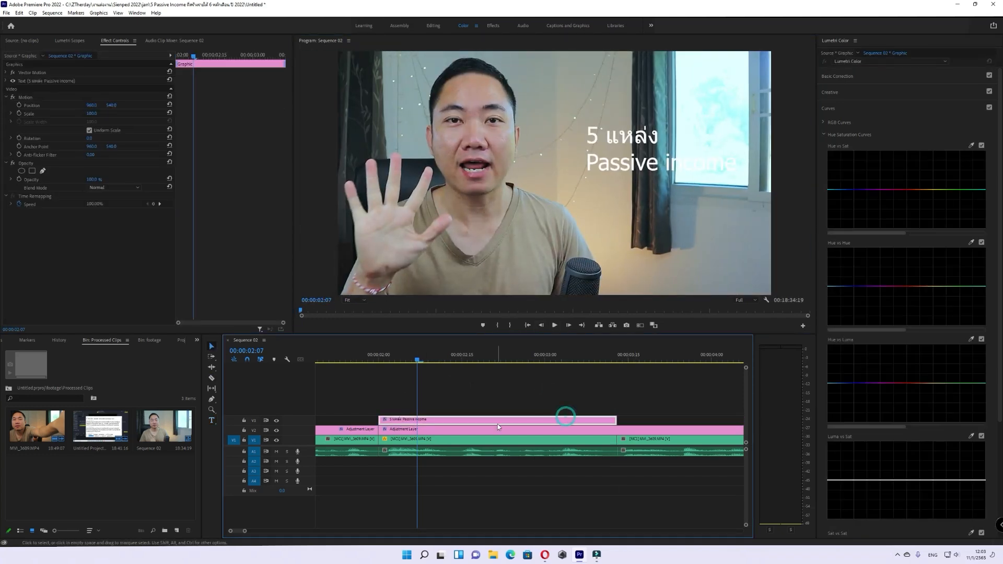
drag(369, 408, 643, 418)
- Switch to the Effects workspace and open the "5 แหล่ง Passive income" text layer for editing in Essential Graphics
click(29, 41)
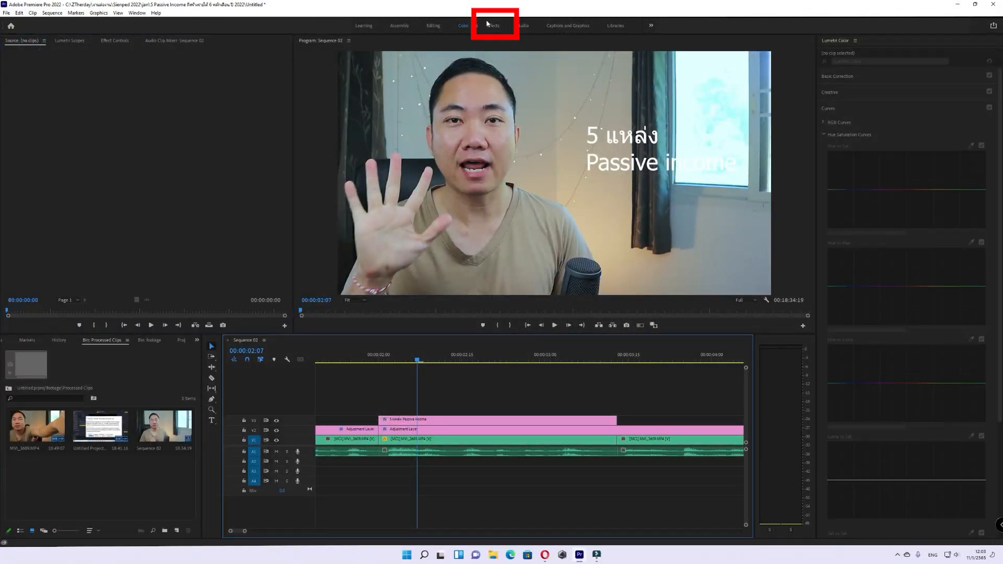
click(488, 24)
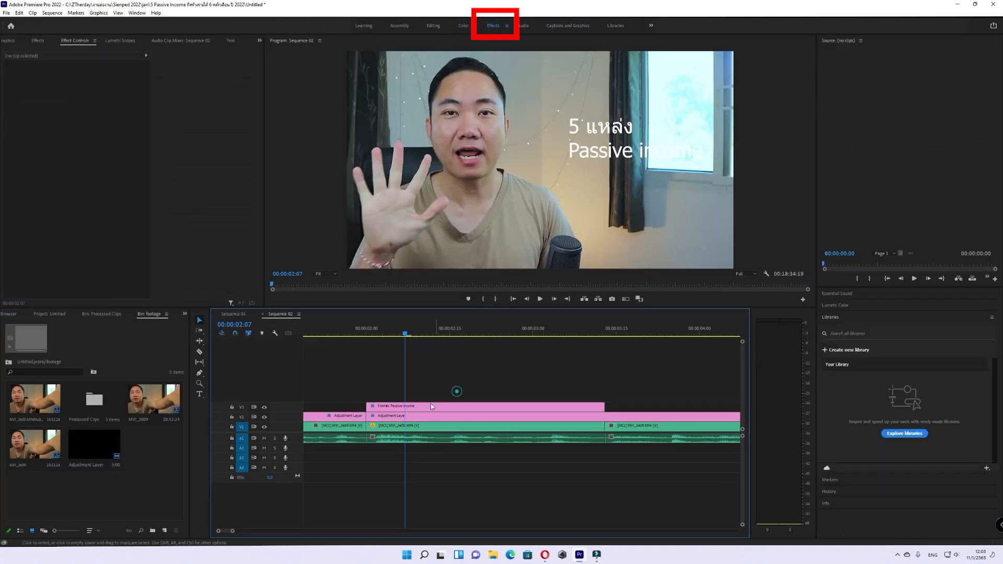
click(422, 408)
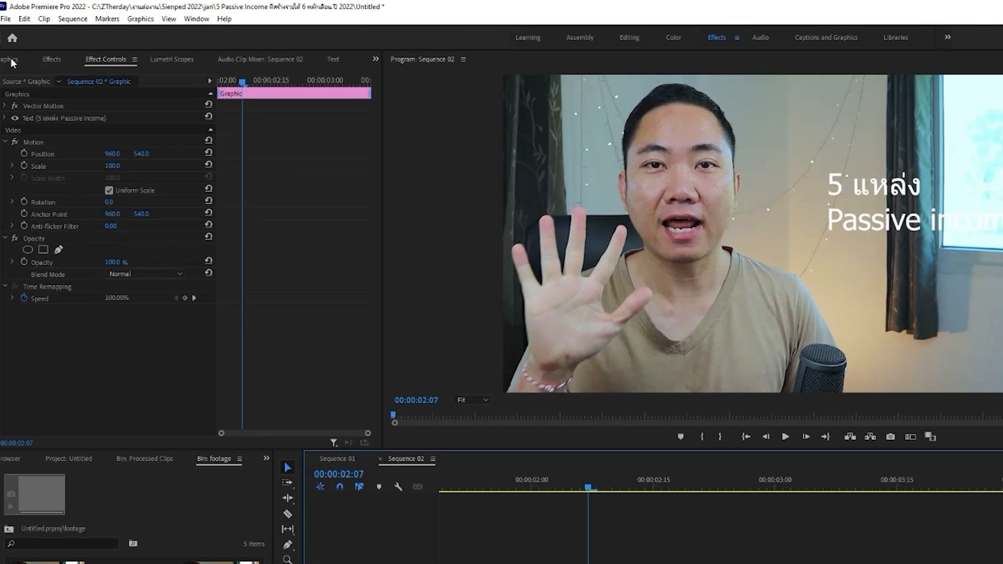
click(12, 61)
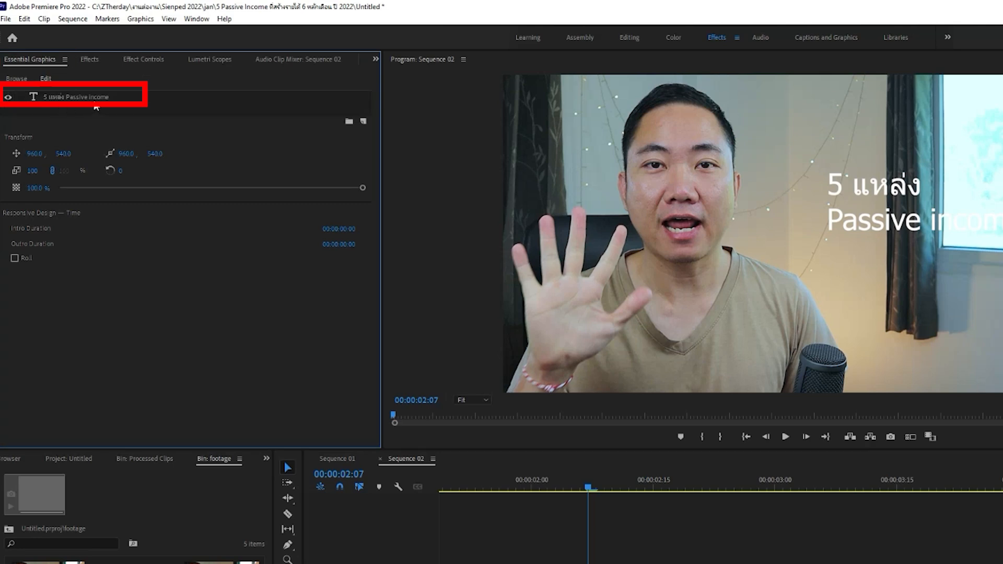
click(74, 97)
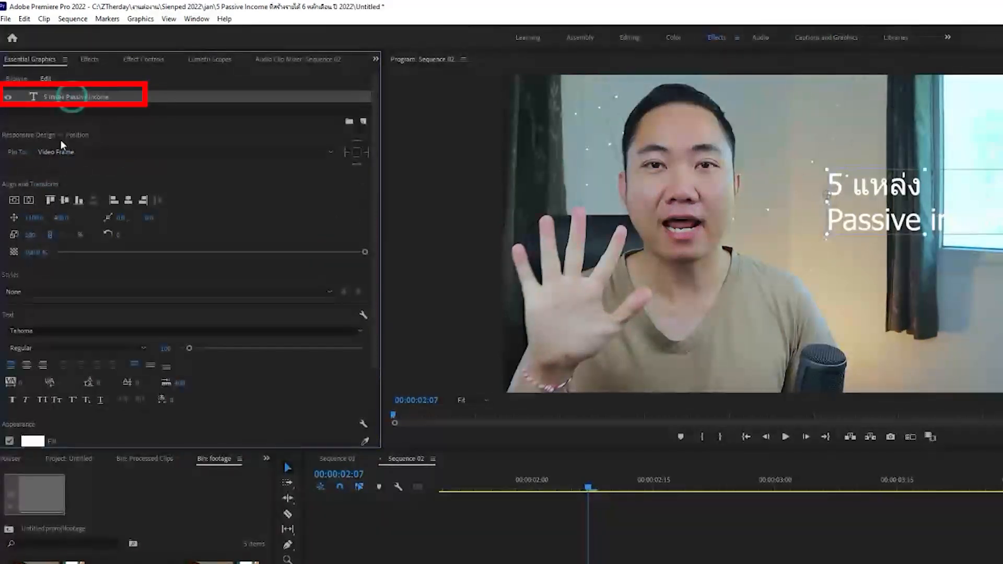
click(23, 312)
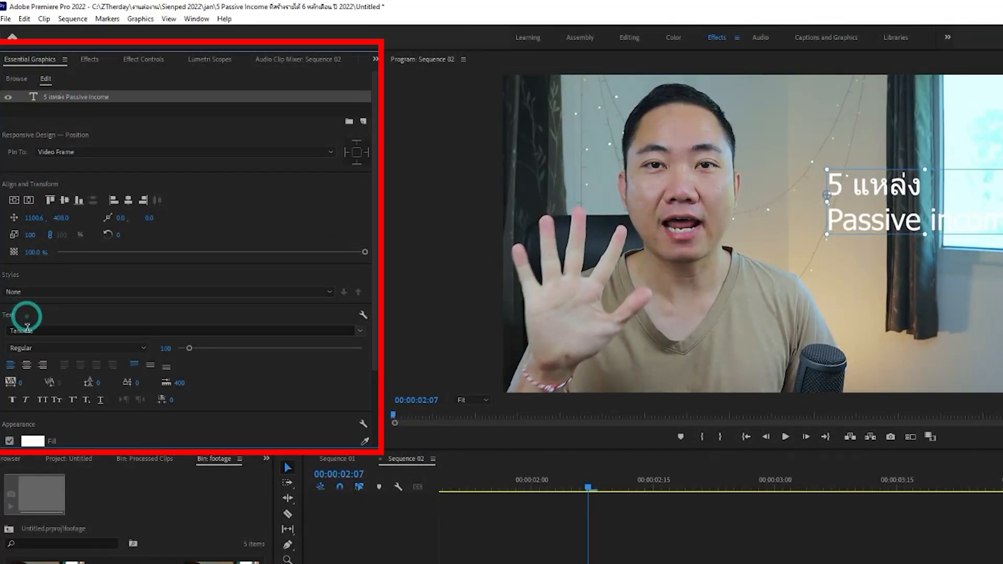
click(63, 316)
- Change the font of the "5 แหล่ง Passive income" text to FC SaveSpace
drag(375, 362, 365, 429)
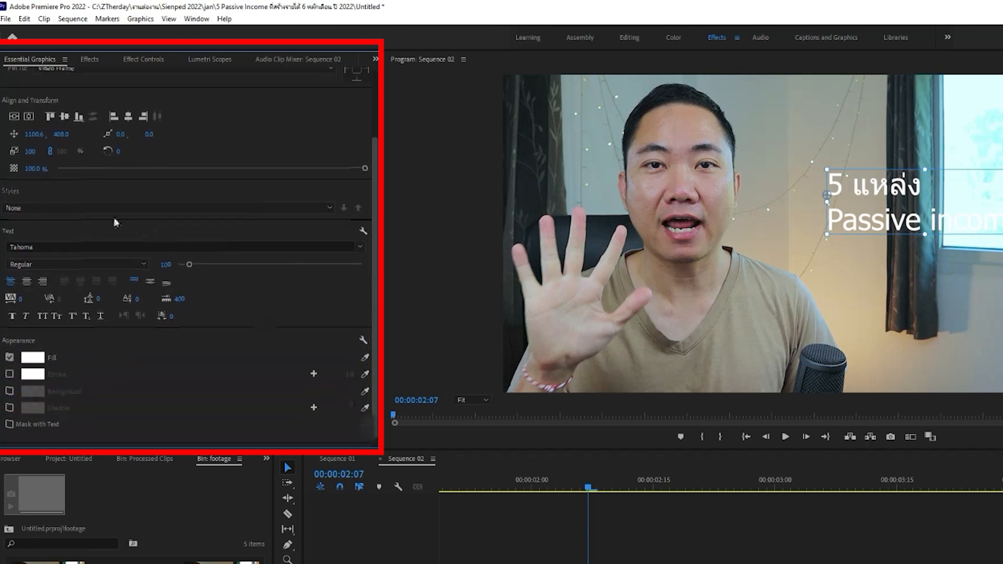
click(104, 247)
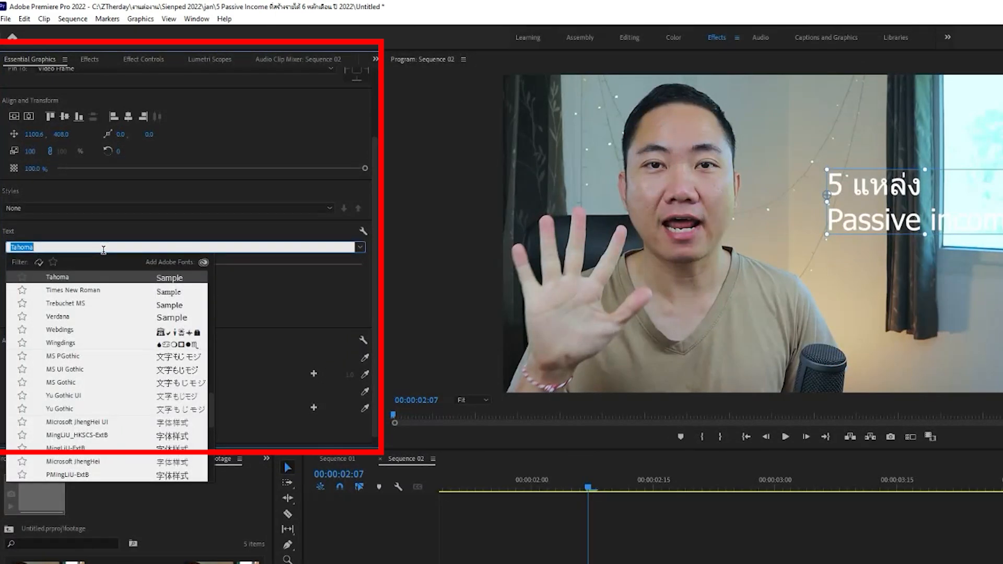
text(fc)
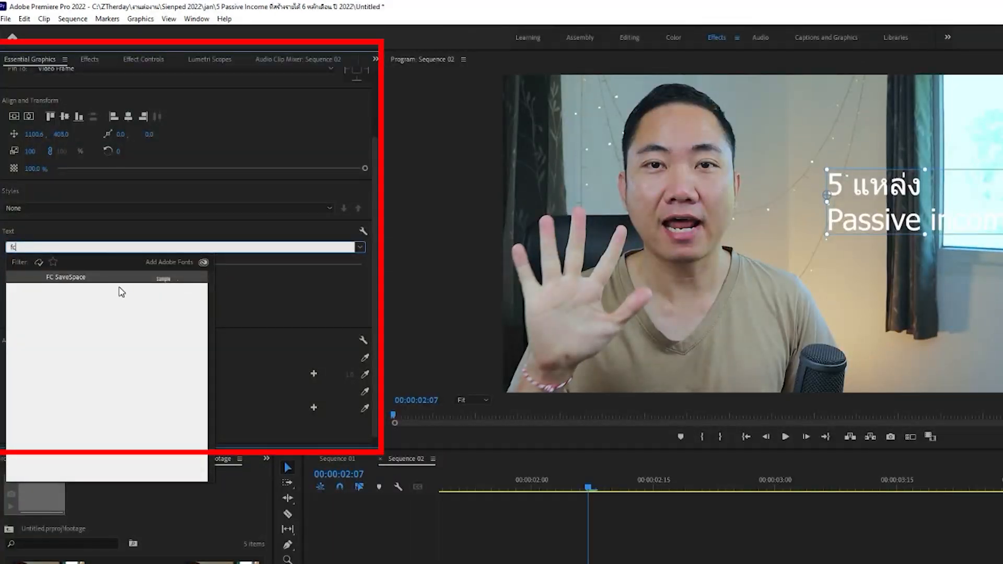
click(119, 281)
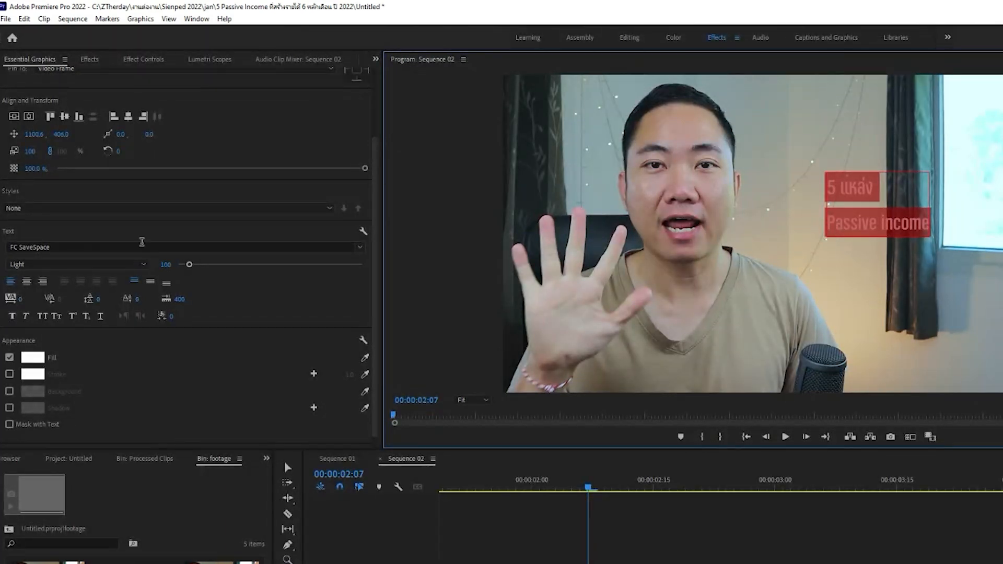
- Set the font style of the "5 แหล่ง Passive income" title to Bold
click(79, 264)
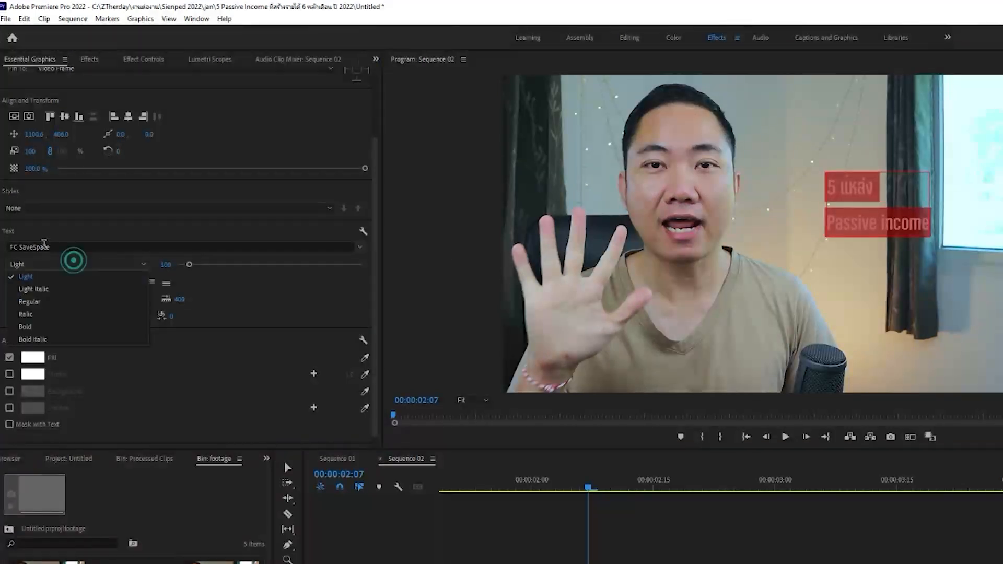
click(57, 324)
click(682, 555)
key(v)
- Enlarge the title to 267% scale and shift it back within the video frame
click(871, 217)
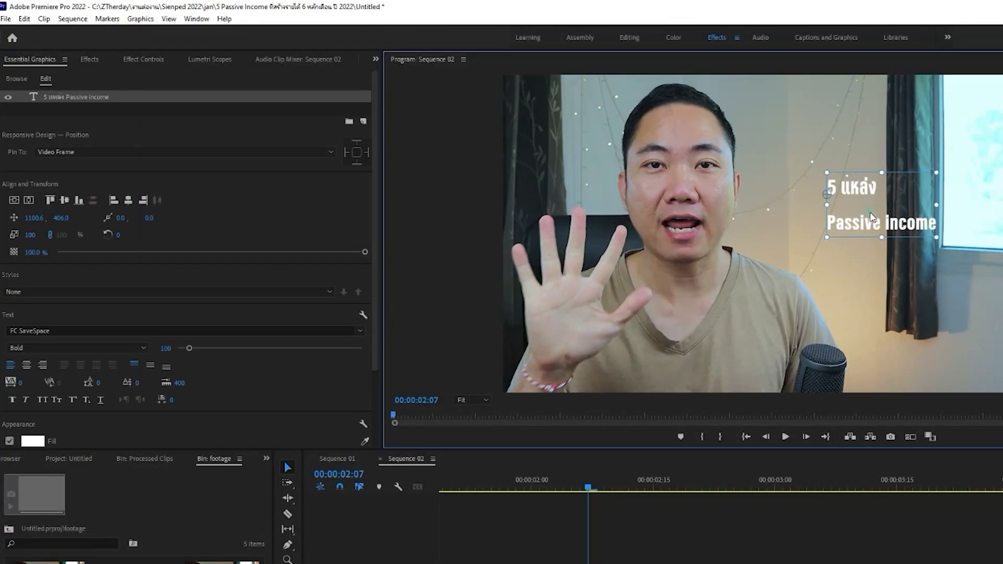
drag(939, 206, 1002, 222)
drag(995, 235, 725, 277)
- Center-align the title's two lines and tighten the leading to -48
click(26, 364)
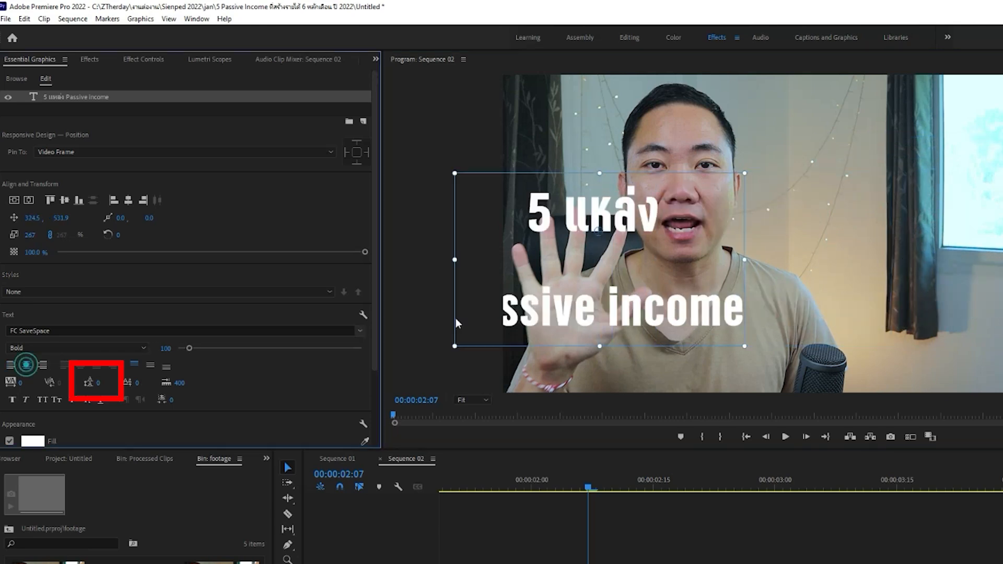
mouse_move(99, 382)
mouse_down()
mouse_move(127, 383)
mouse_move(73, 383)
mouse_move(83, 382)
mouse_up()
click(288, 375)
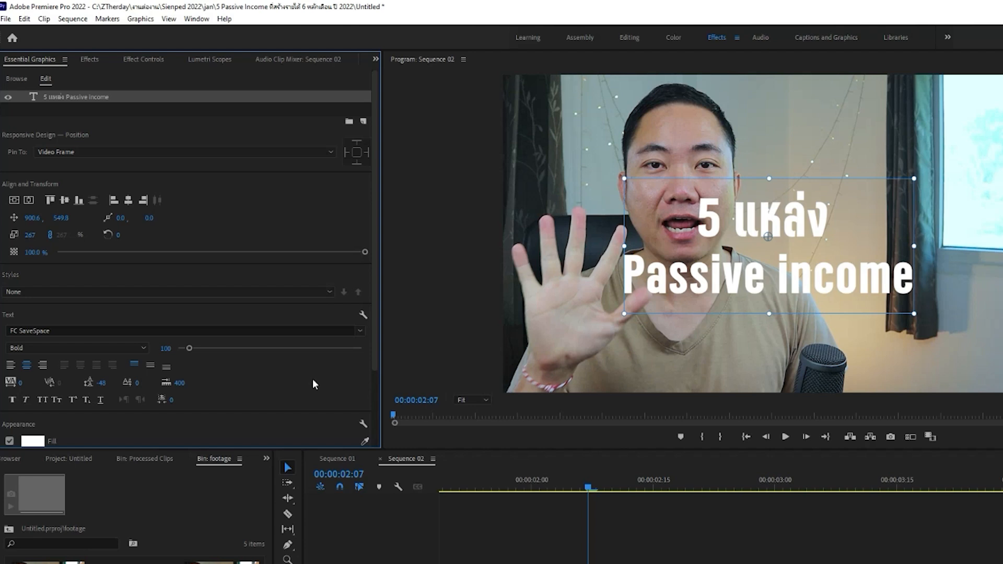
- Add a black stroke with a width of 10 to the title text
scroll(306, 379, down, 2)
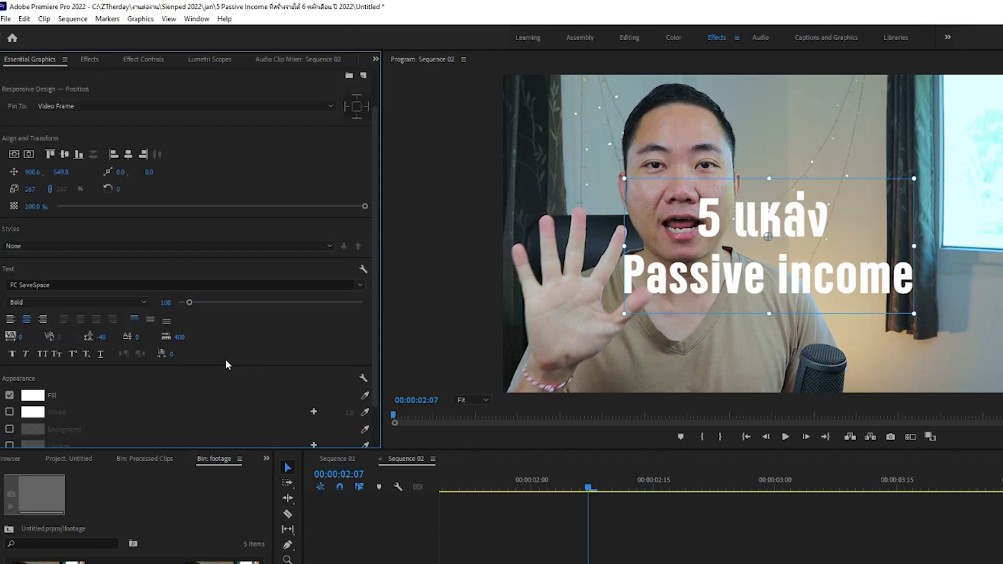
scroll(224, 359, down, 1)
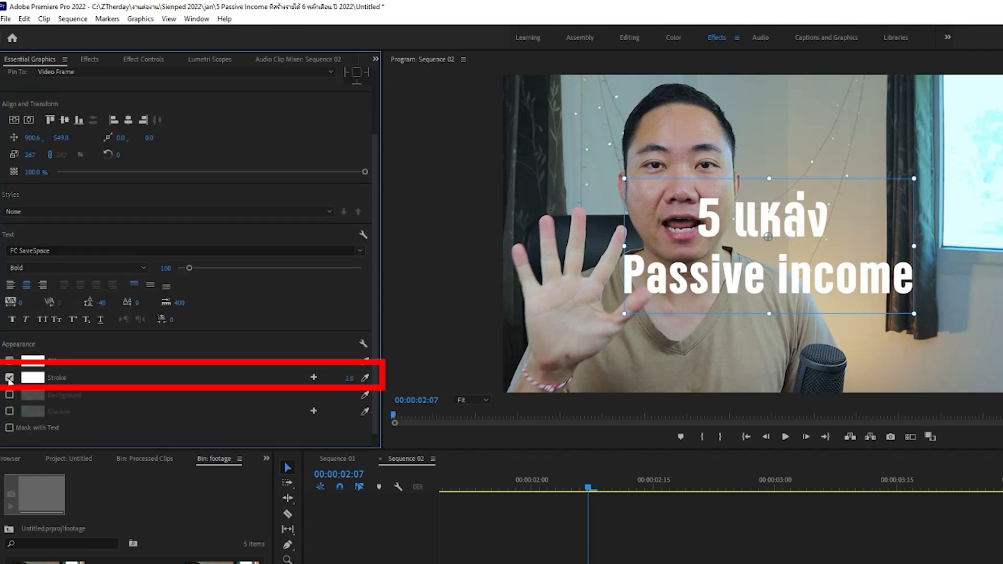
click(41, 379)
drag(650, 385, 591, 332)
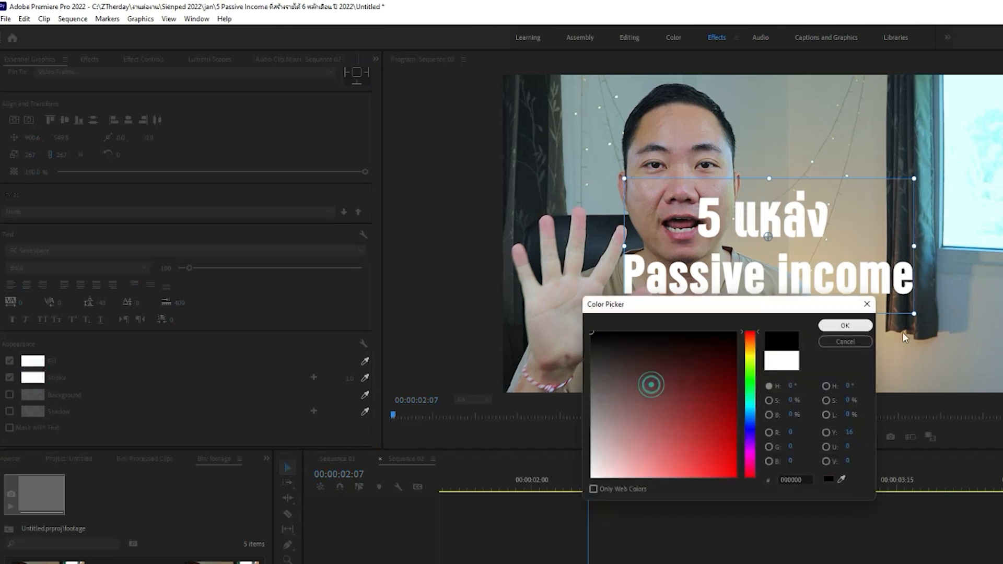
click(866, 327)
key(Return)
key(Return)
click(851, 540)
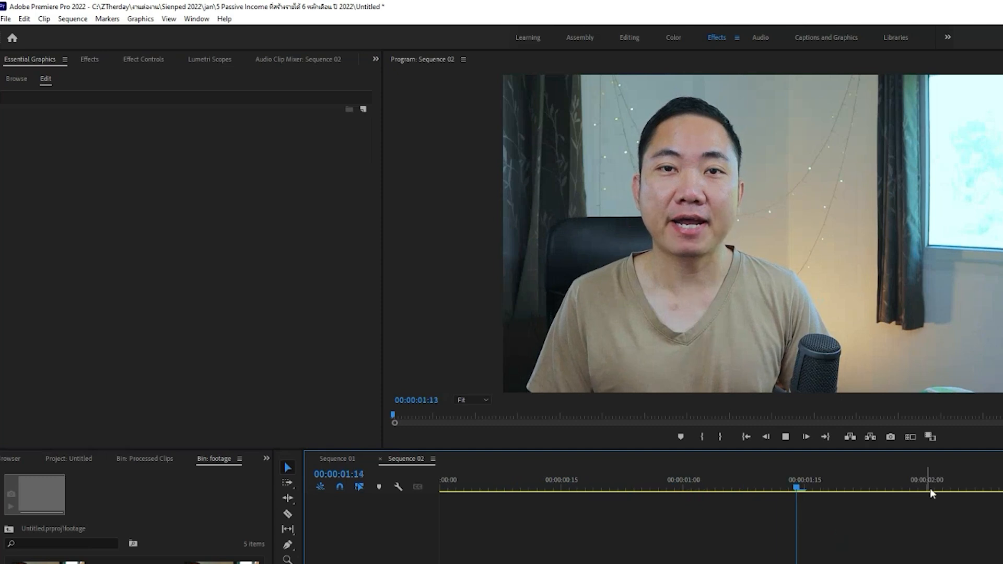
- Add a black shadow to the title text with 100% opacity and a blur of 0
click(792, 299)
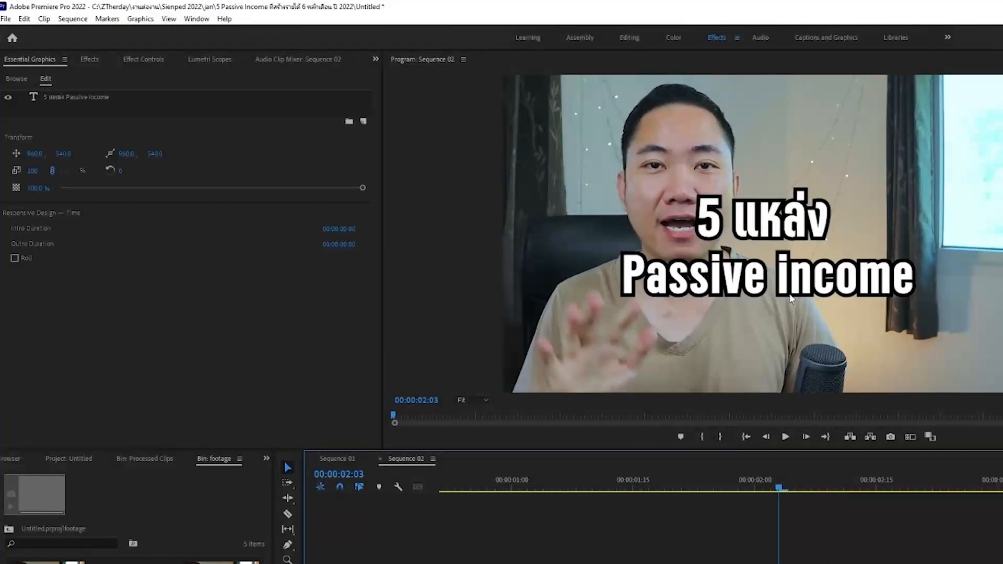
click(97, 100)
scroll(263, 390, down, 3)
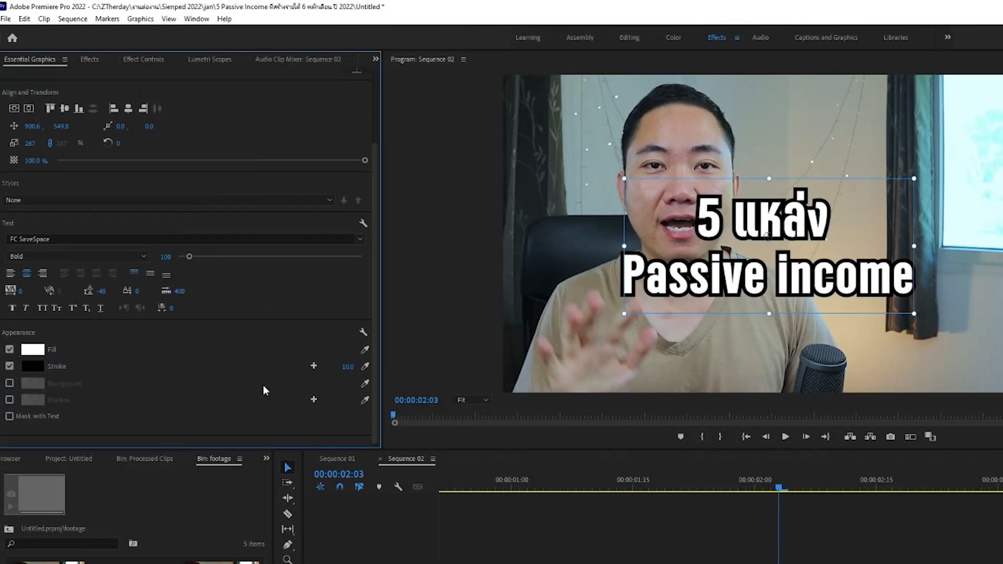
click(10, 401)
scroll(67, 342, down, 2)
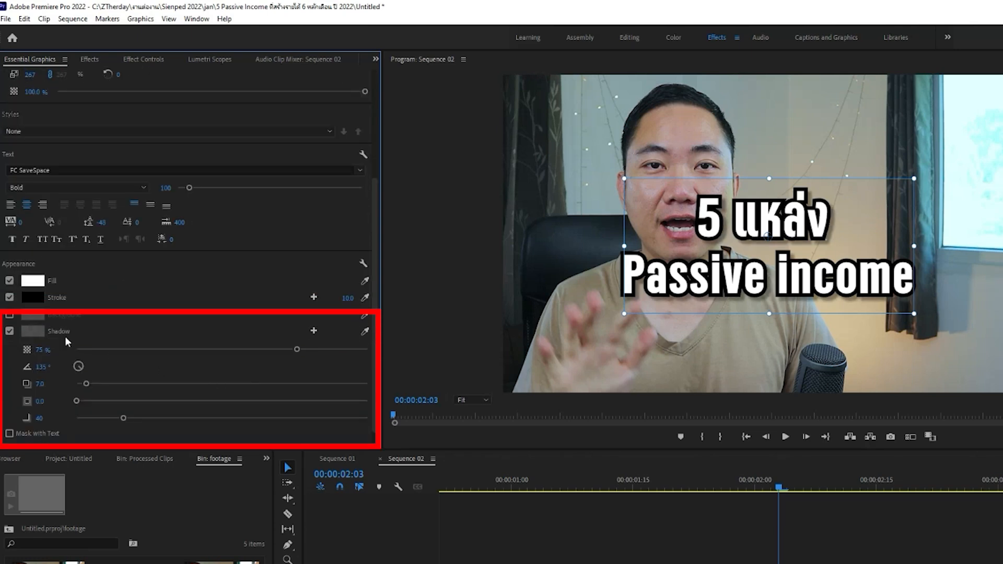
drag(297, 350, 368, 349)
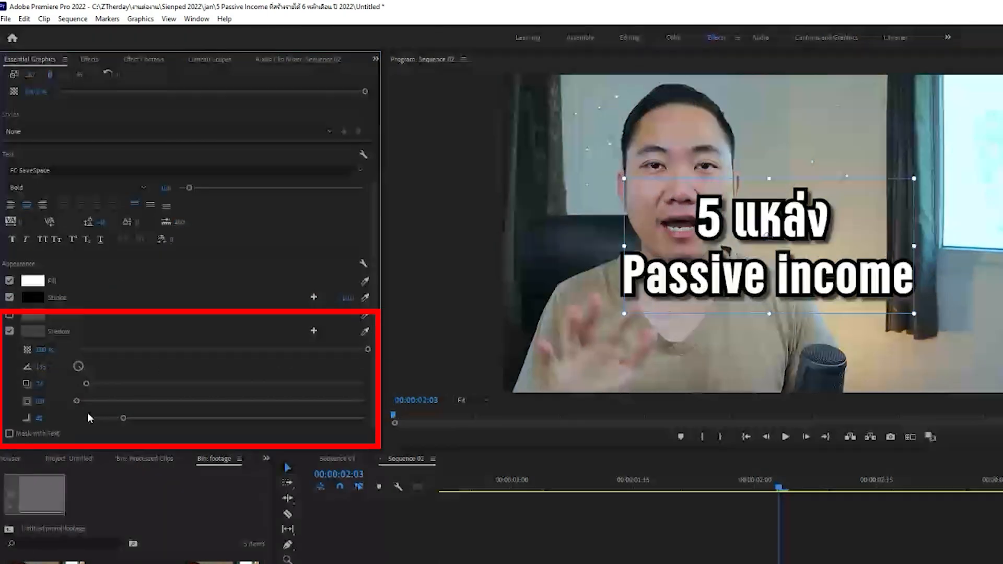
drag(116, 418, 36, 422)
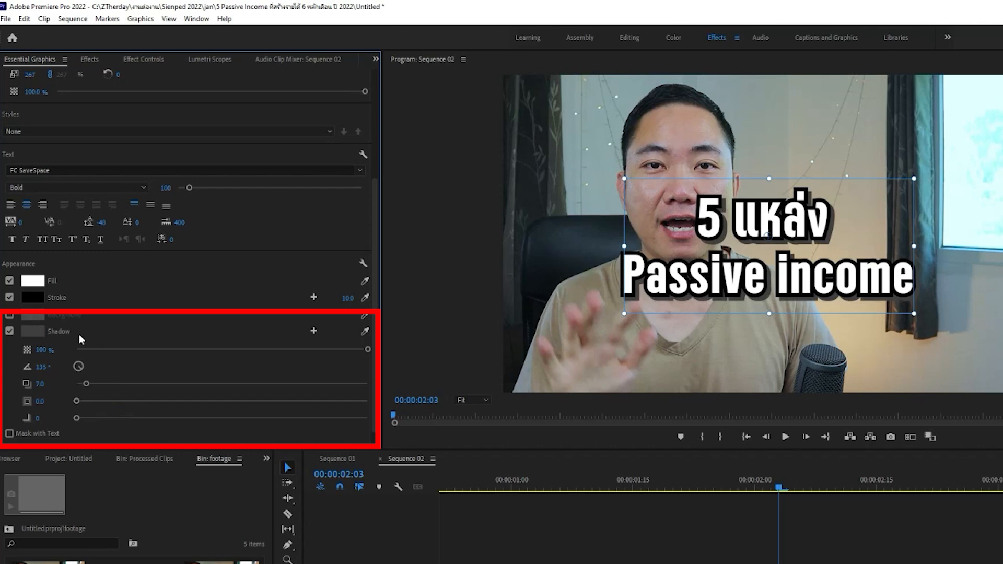
click(35, 332)
click(669, 378)
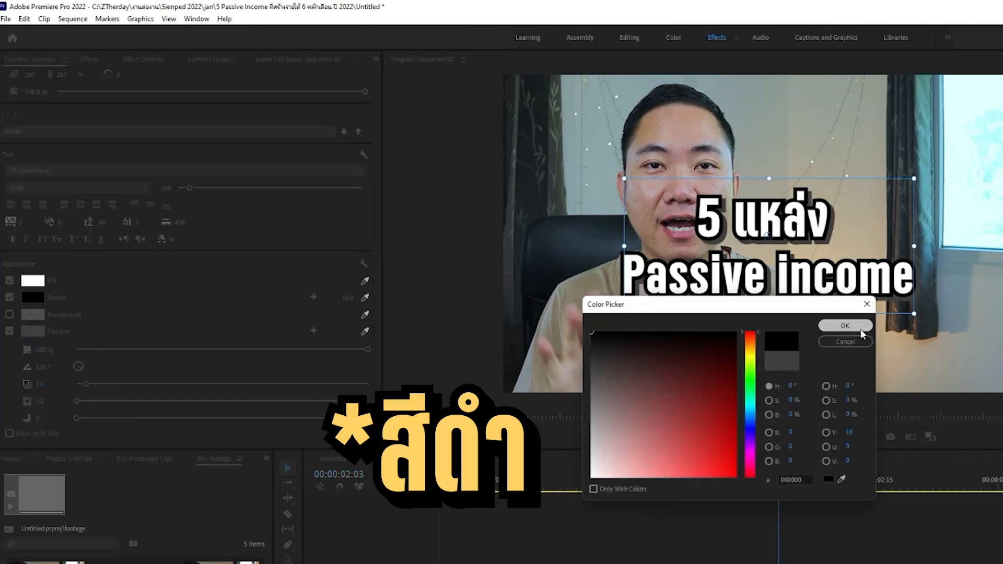
click(842, 326)
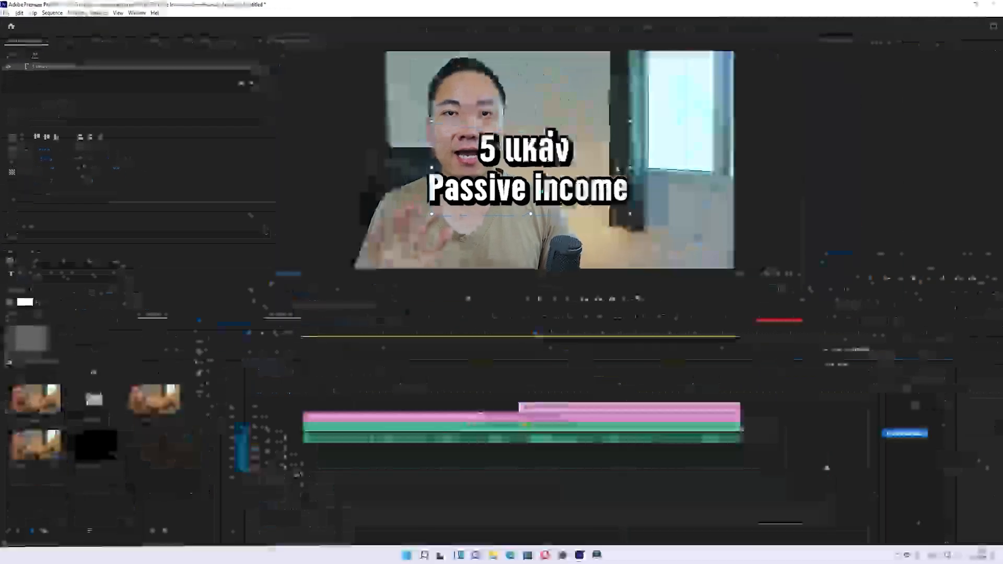
- Move the title to the upper-right area of the video frame, beside the presenter's head
drag(771, 289, 903, 178)
drag(561, 114, 572, 135)
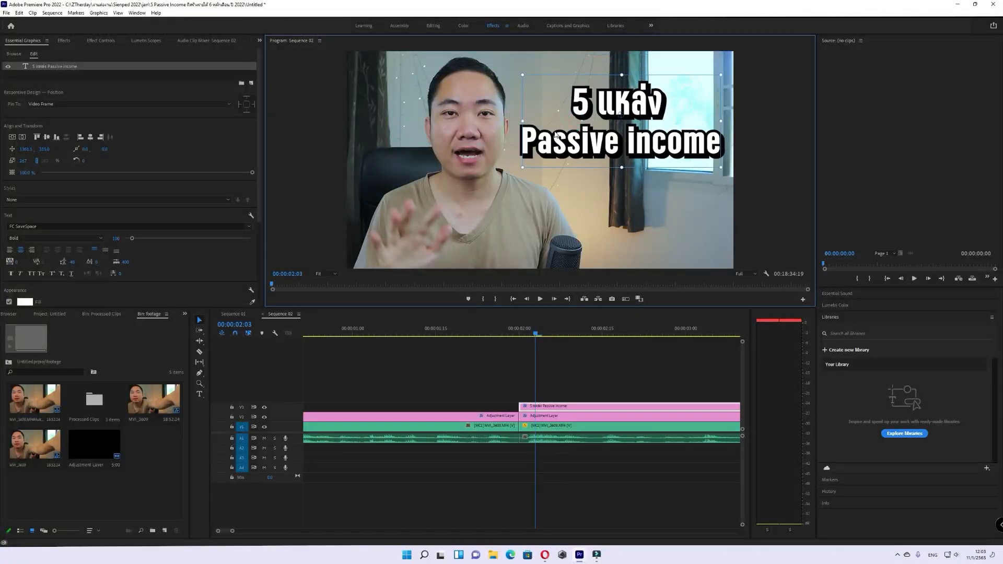
click(604, 377)
scroll(631, 374, down, 1)
scroll(606, 361, down, 5)
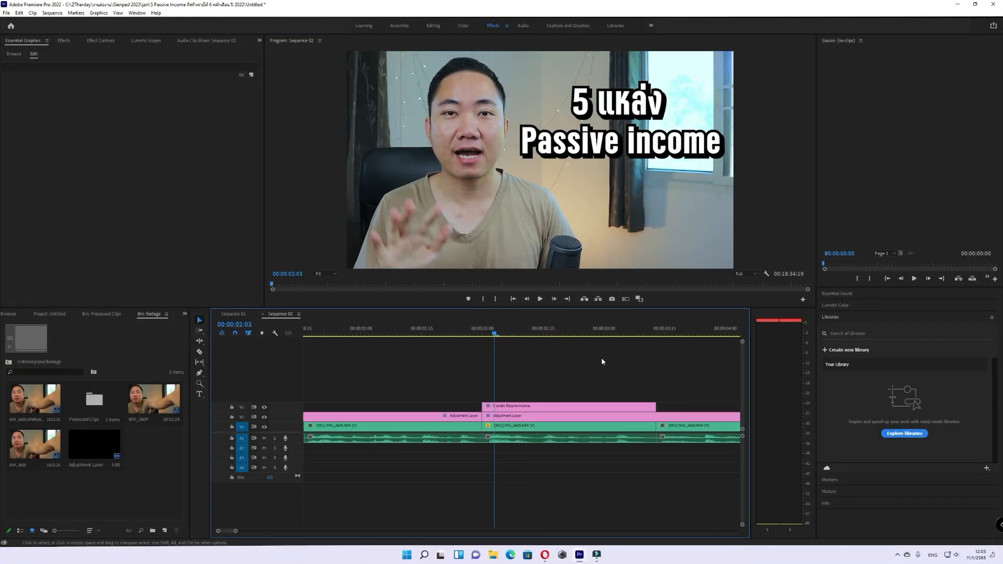
scroll(616, 375, up, 4)
- Color the word "Passive" in the title yellow, using the colorSienped.png palette from the SoundZTherDay bin as the reference
double_click(626, 127)
click(597, 97)
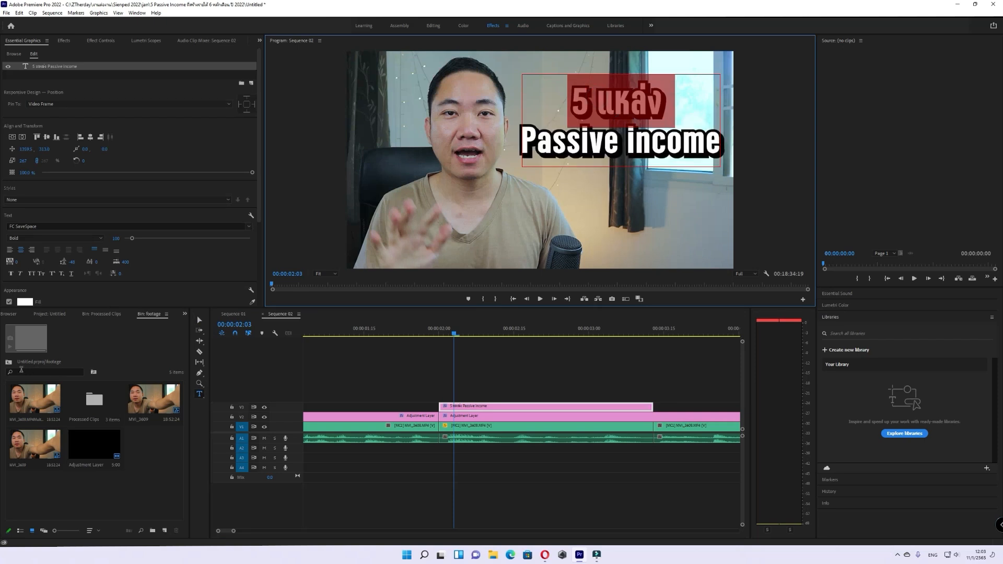
click(9, 363)
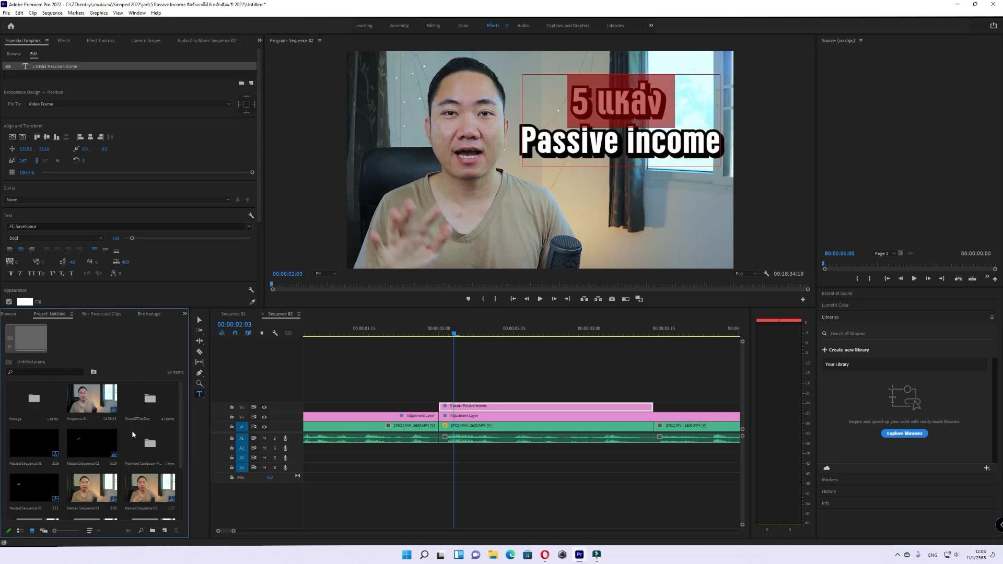
double_click(152, 404)
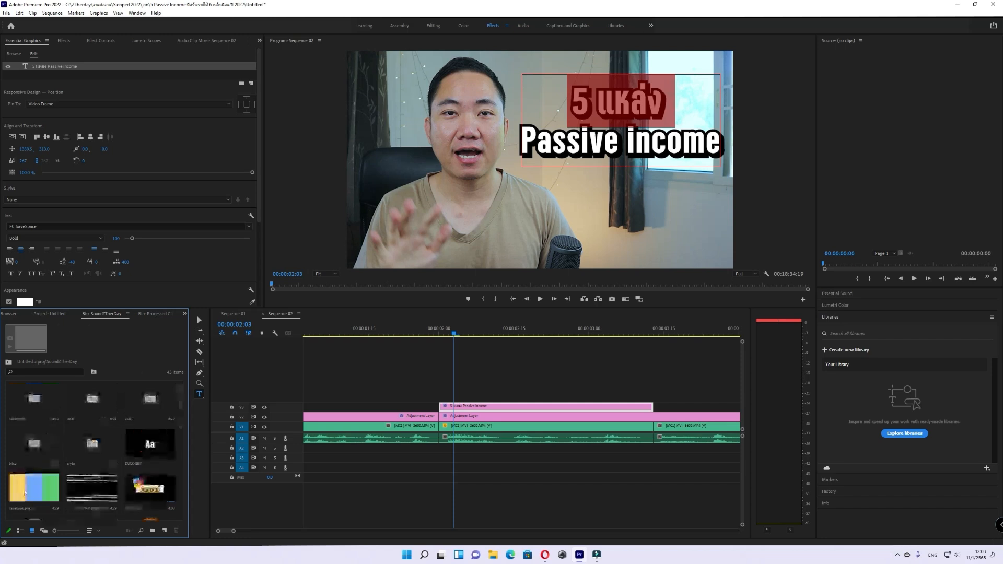
click(22, 493)
drag(722, 144, 491, 148)
click(528, 379)
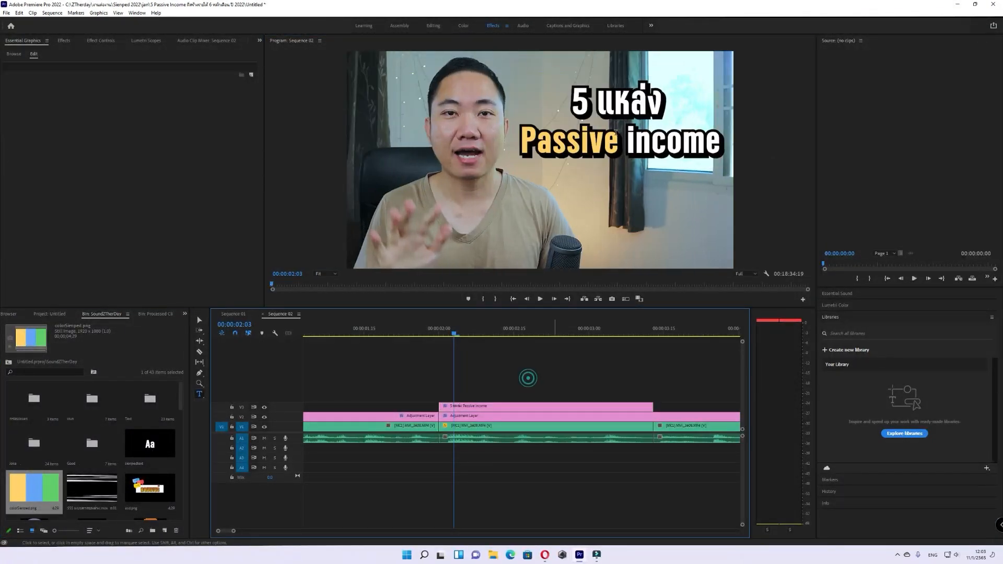
- Cut the "5" out of the title, leaving "ป" as a placeholder, and paste it as a separate text layer in the same graphic
key(v)
key(grave)
double_click(600, 96)
drag(594, 96, 575, 98)
key(ctrl+x)
text(ป)
click(565, 188)
key(ctrl+v)
key(v)
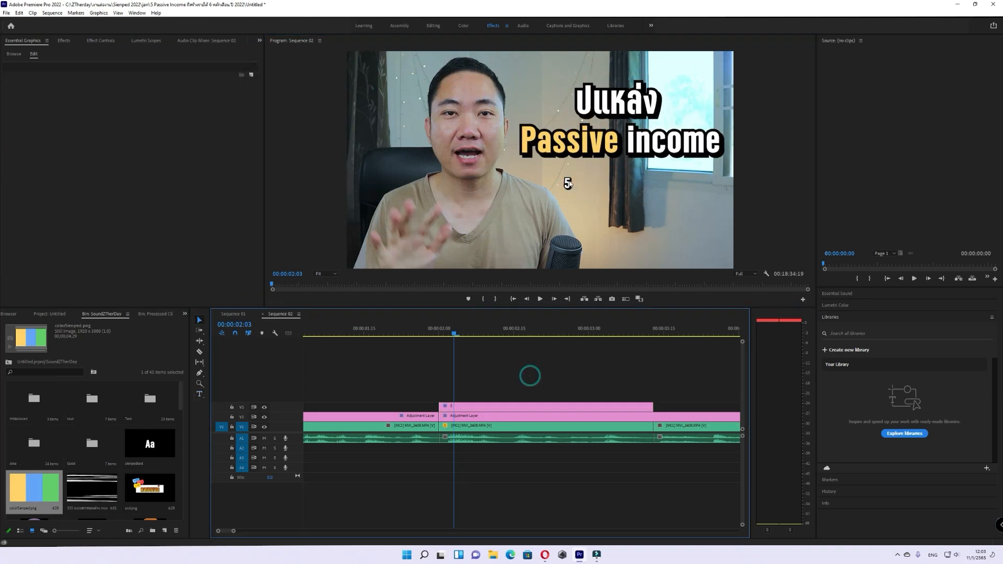
- Remove the placeholder "ป" before "แหล่ง" and arrange the enlarged "5" in front of that word
drag(573, 174, 609, 135)
double_click(608, 86)
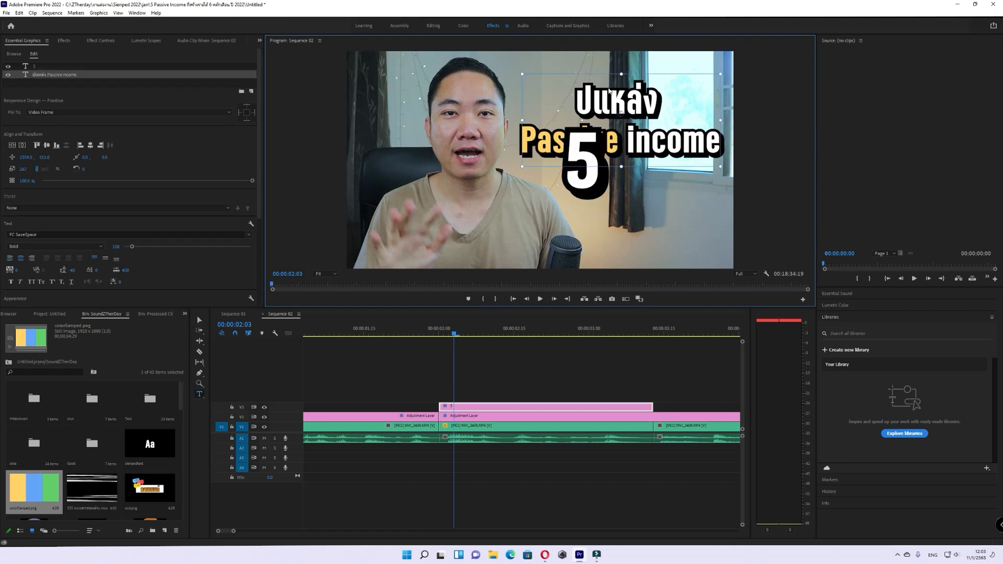
click(592, 94)
key(BackSpace)
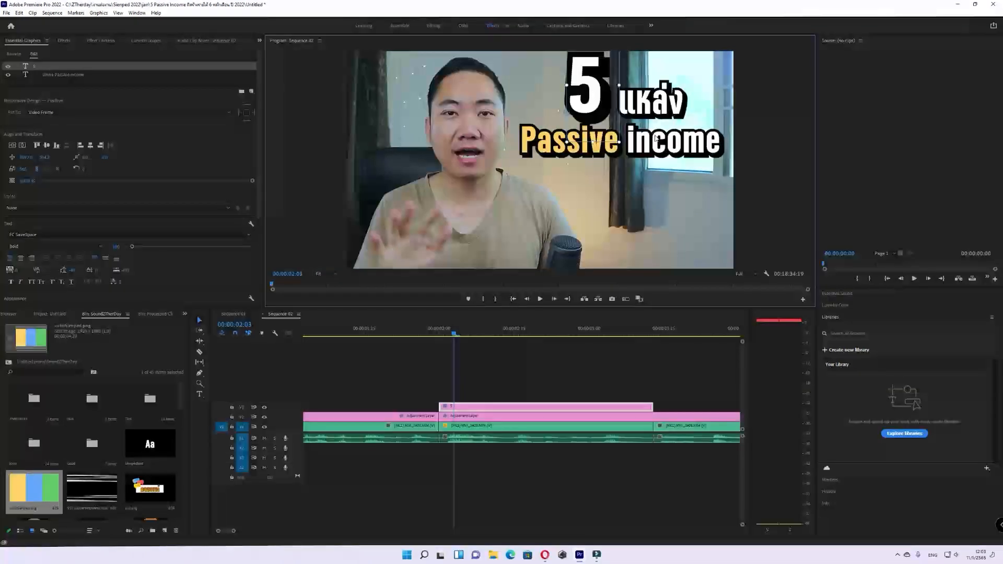
drag(649, 109, 655, 117)
drag(591, 72, 596, 84)
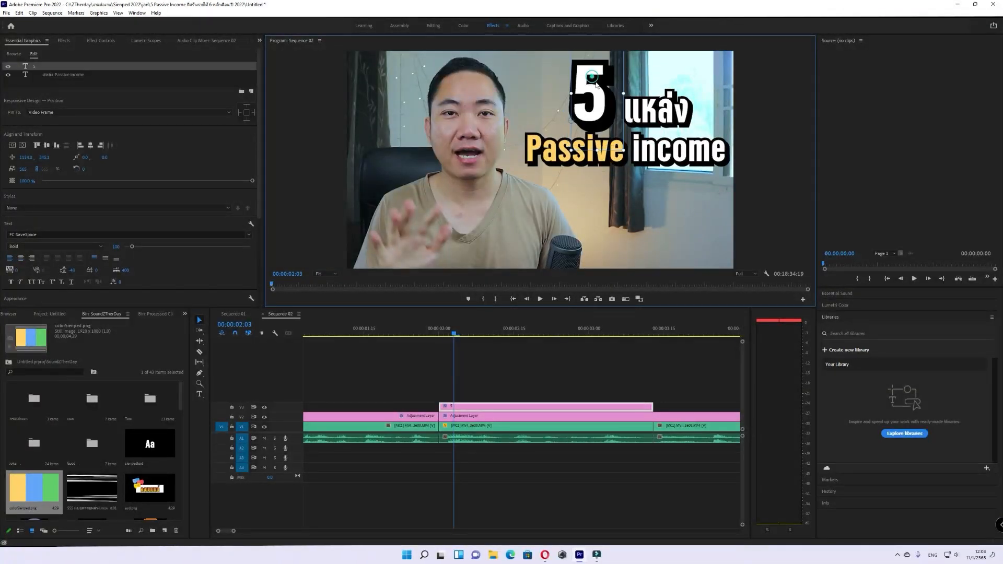
- Play back the hand-gesture clip to check the restyled title
click(456, 363)
key(space)
click(611, 379)
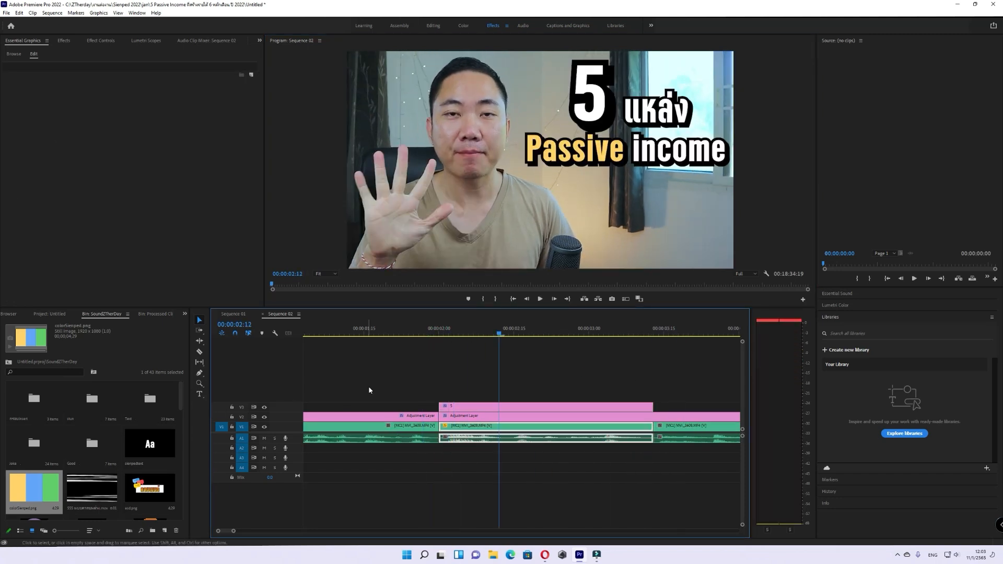
click(440, 363)
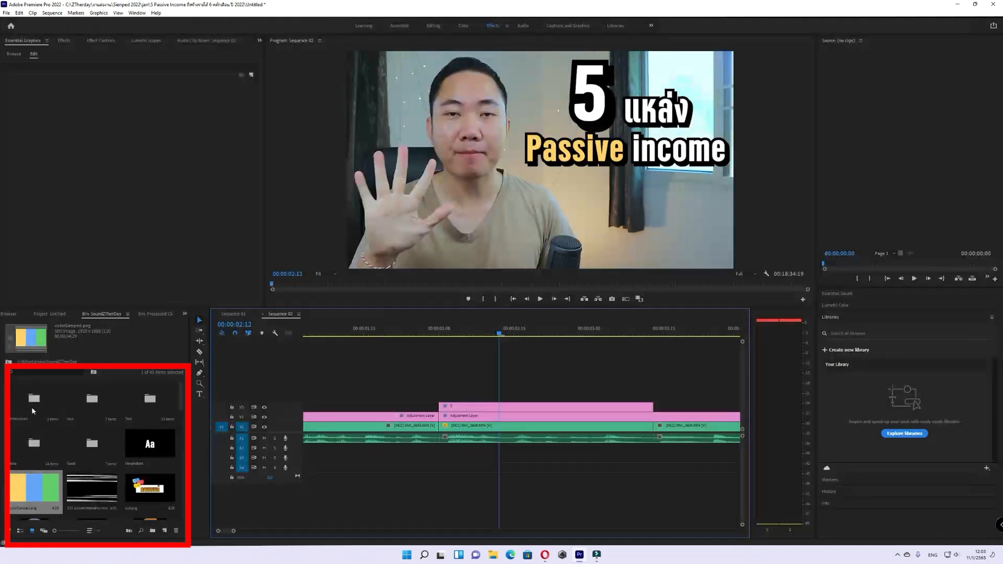
- Browse the SoundZTherDay bin and examine the sound effects in its Text, Good and Joke sub-bins
scroll(89, 423, down, 10)
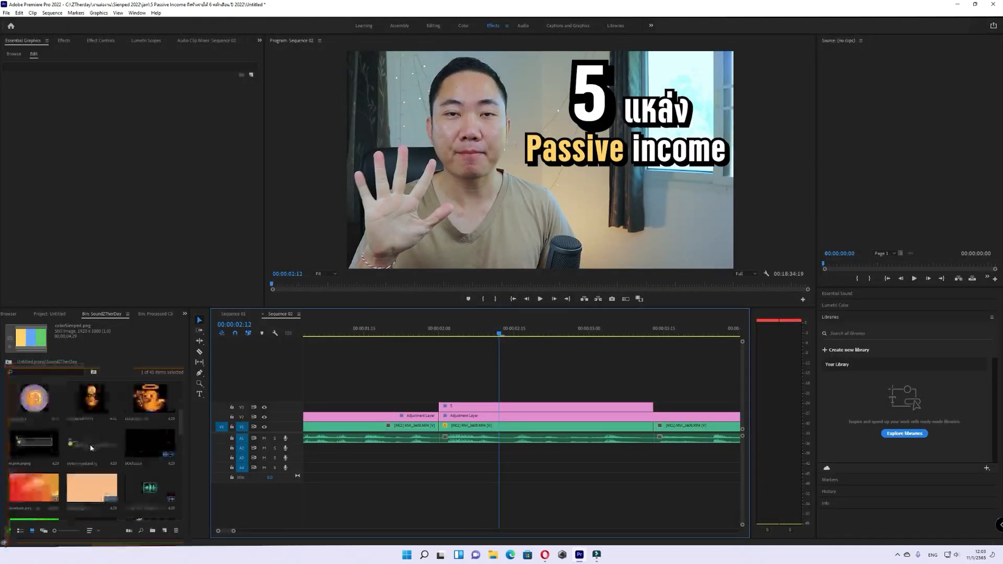
drag(183, 473, 187, 396)
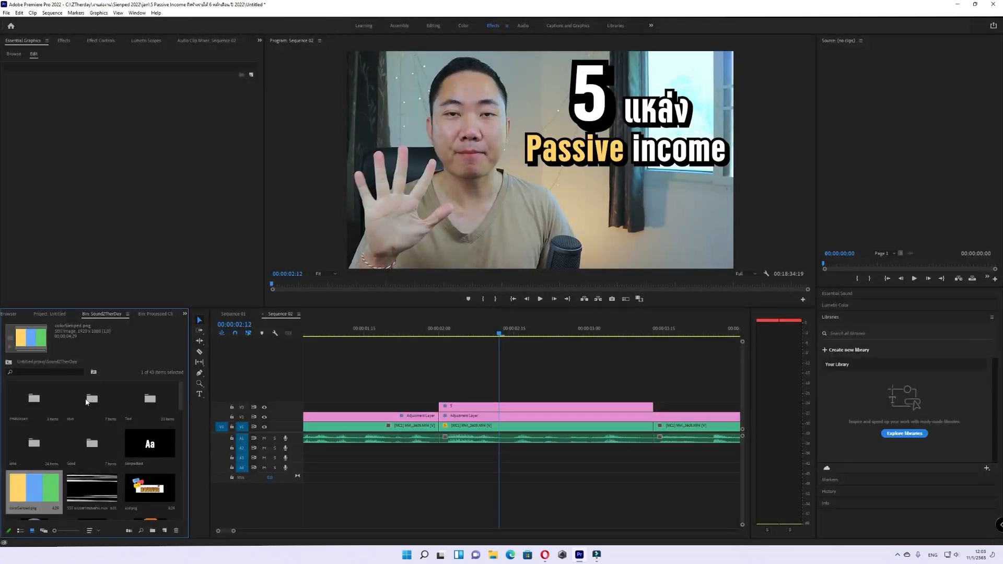
double_click(151, 399)
scroll(48, 433, down, 5)
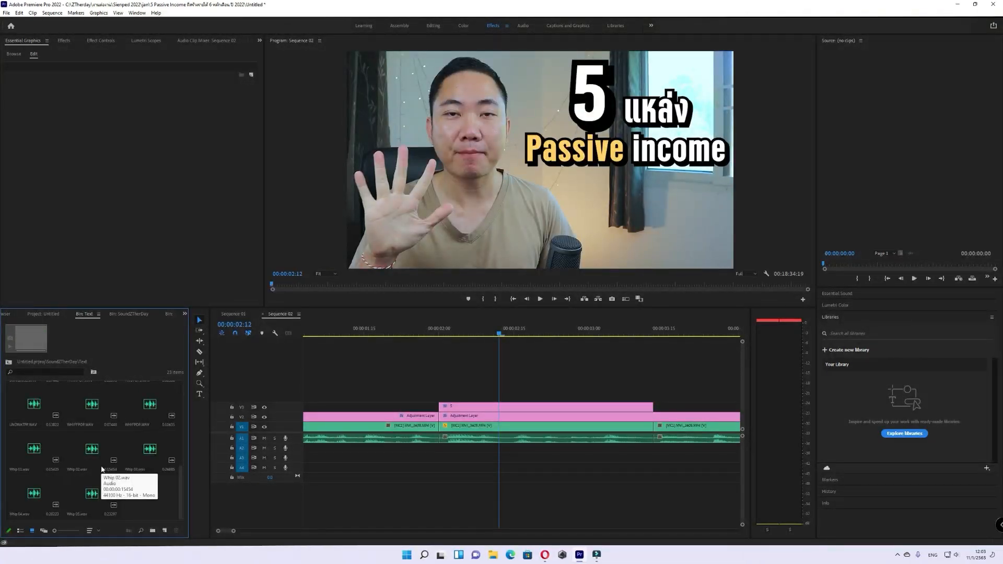
click(8, 361)
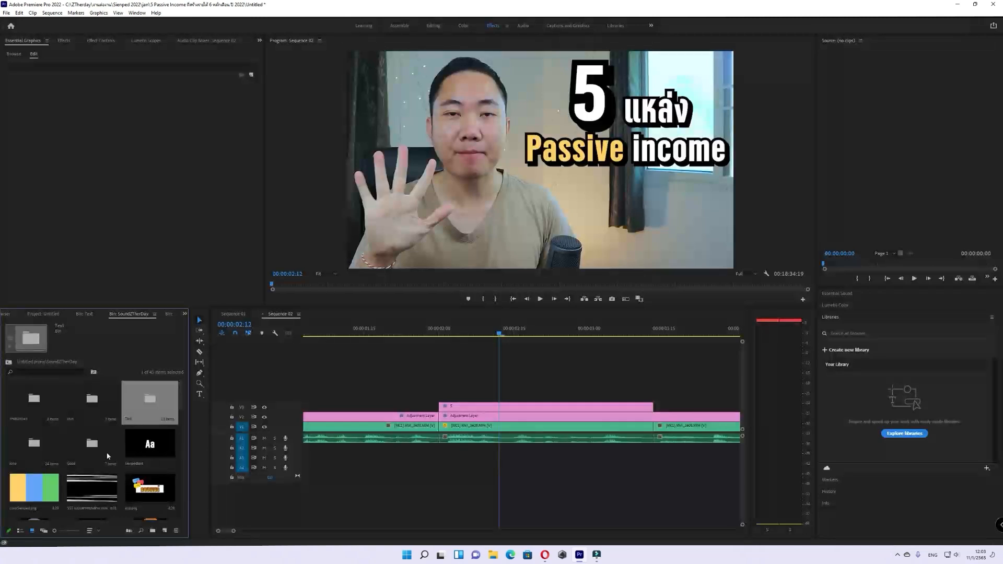
double_click(107, 454)
click(8, 362)
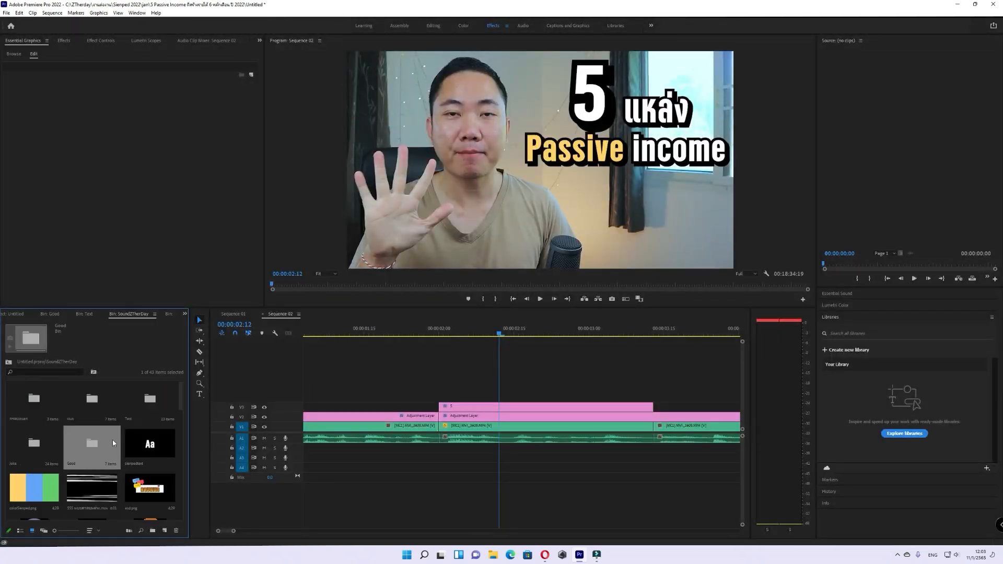
double_click(155, 406)
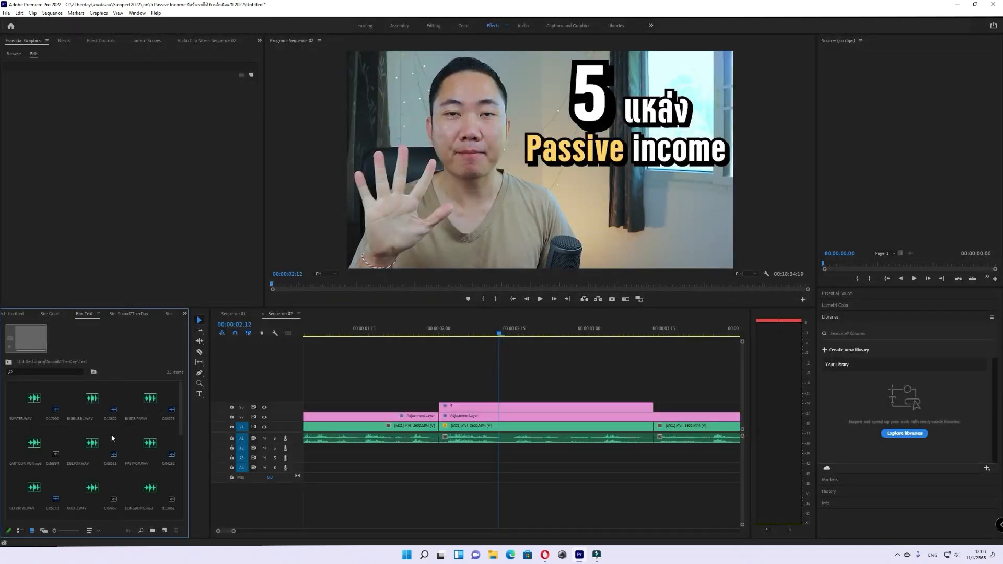
click(12, 365)
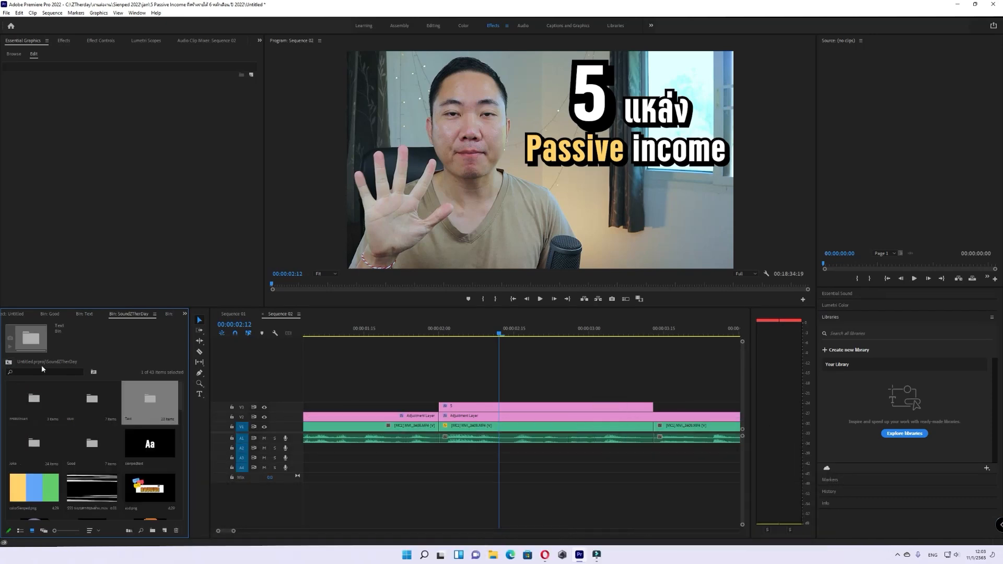
double_click(43, 445)
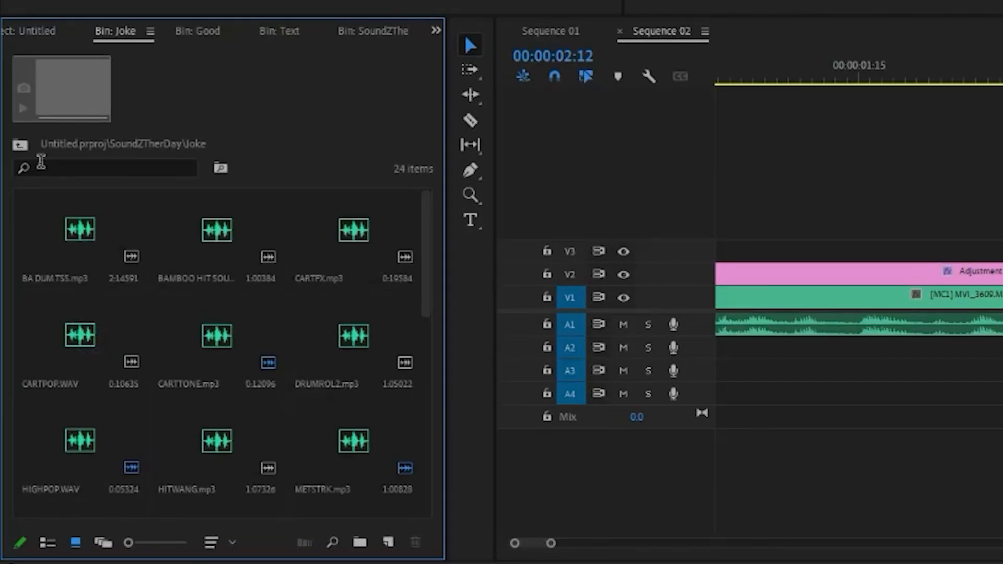
- Add DBLPOP.WAV from the Text sound bin to audio track A2 at the start of the "5 แหล่ง Passive income" title
click(9, 362)
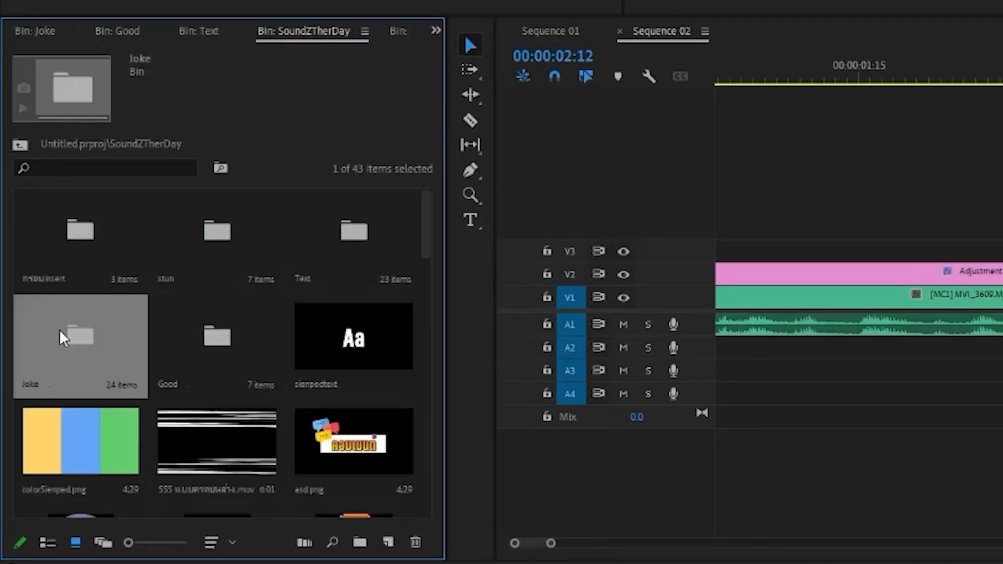
click(228, 337)
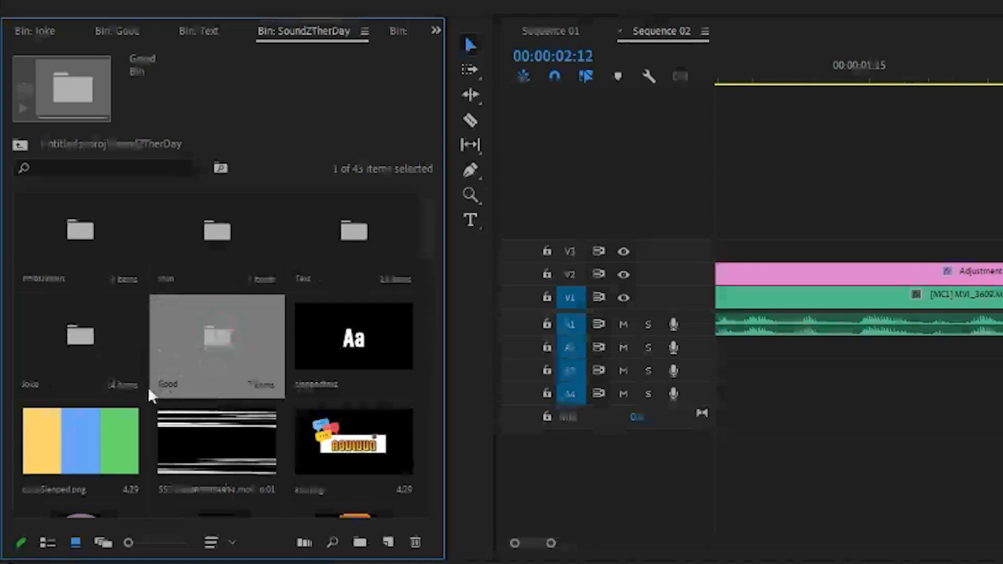
click(343, 244)
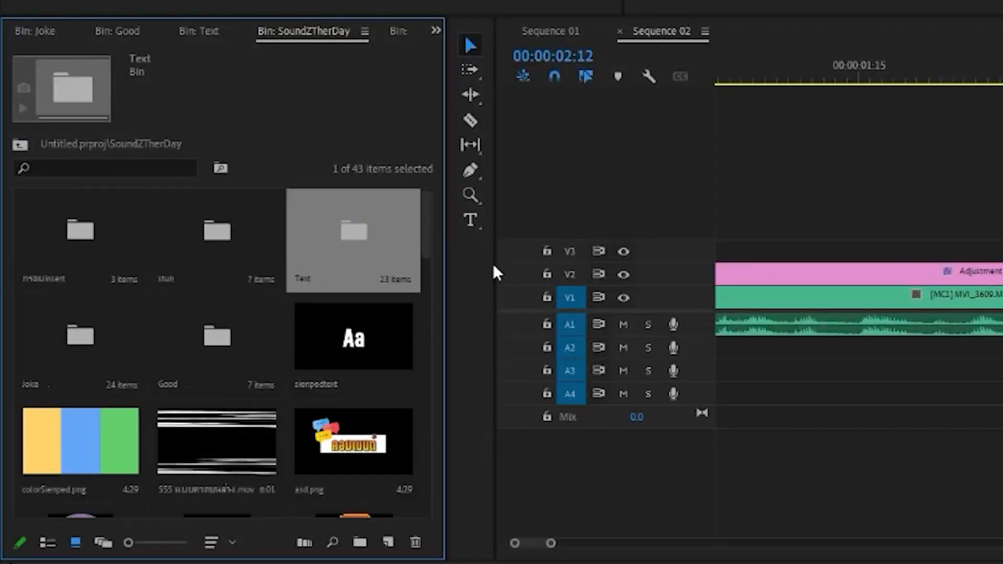
double_click(369, 238)
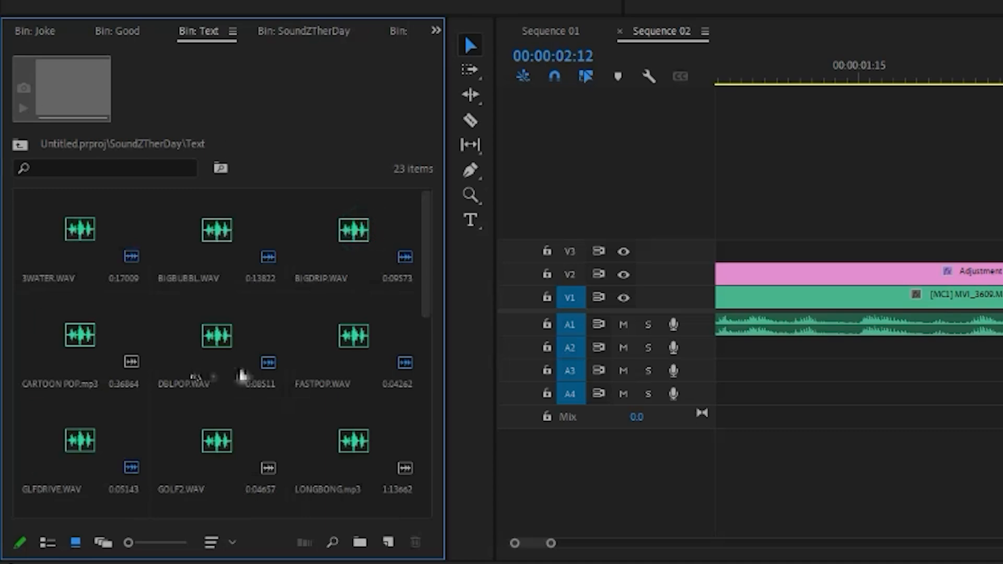
drag(216, 354, 956, 365)
- Play back the "5 แหล่ง Passive income" title with its pop sound and continue into the following clips
drag(1002, 73, 861, 73)
key(space)
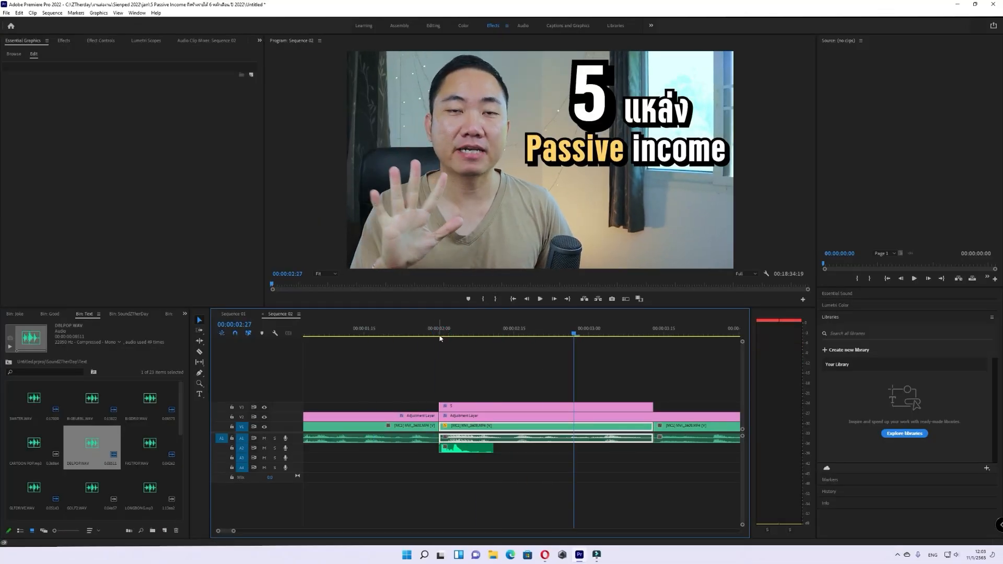
click(437, 333)
click(473, 364)
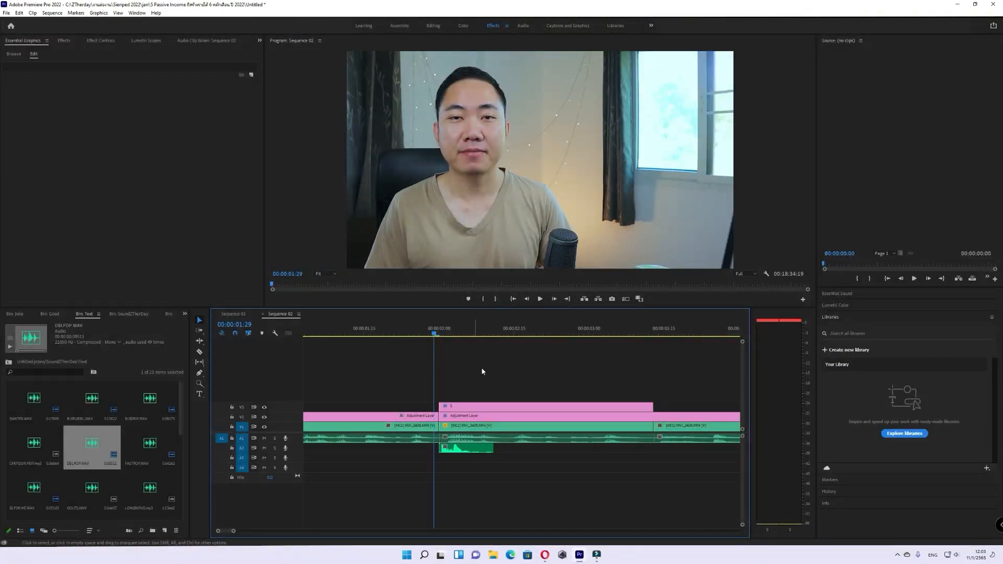
key(space)
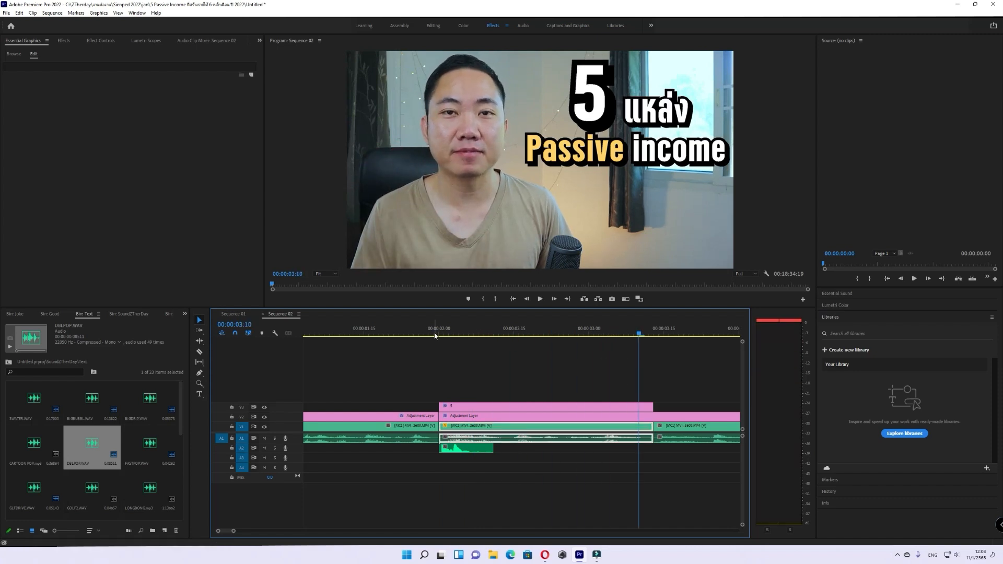
scroll(615, 423, down, 3)
scroll(682, 382, down, 2)
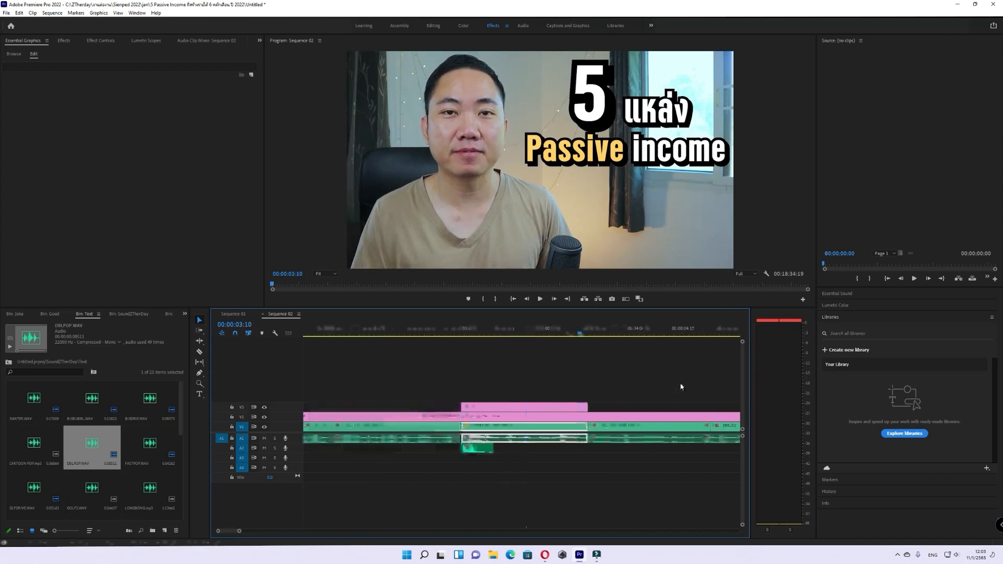
key(space)
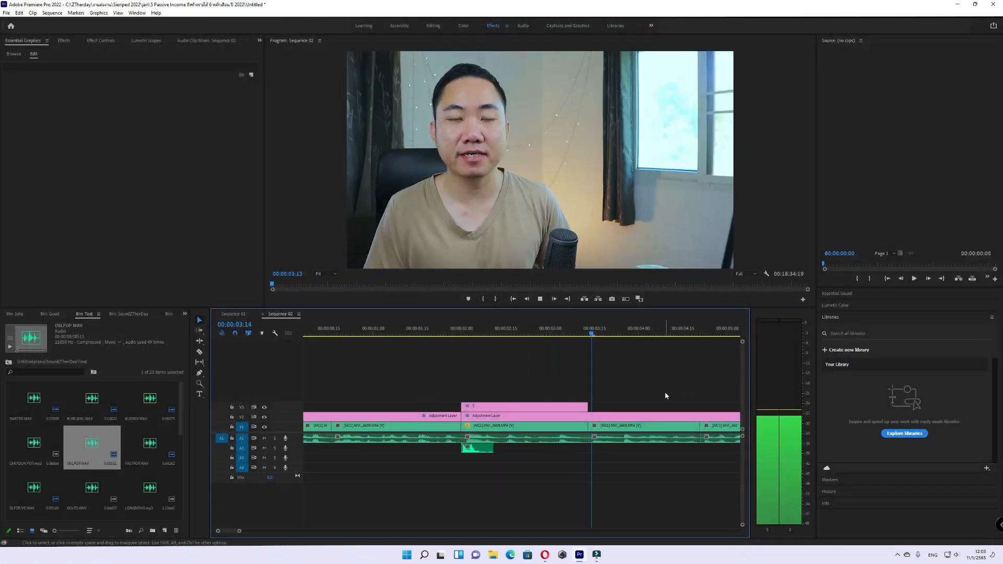
- Keyframe Position and Scale at the start of the clip beginning at 00:00:04:21, and set Scale to 110 two frames in
scroll(594, 368, down, 2)
click(648, 425)
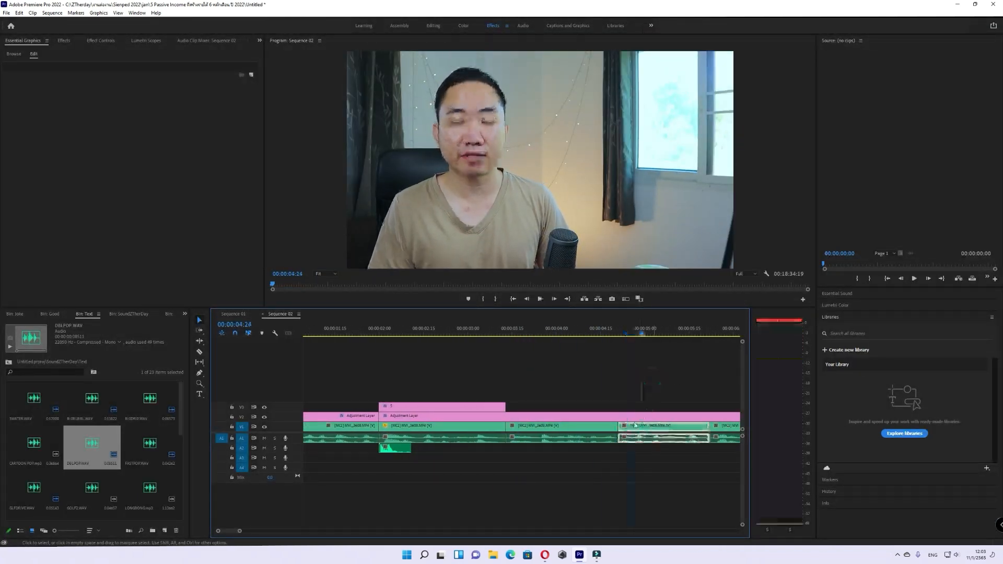
click(100, 41)
drag(168, 57, 151, 58)
click(19, 80)
click(19, 89)
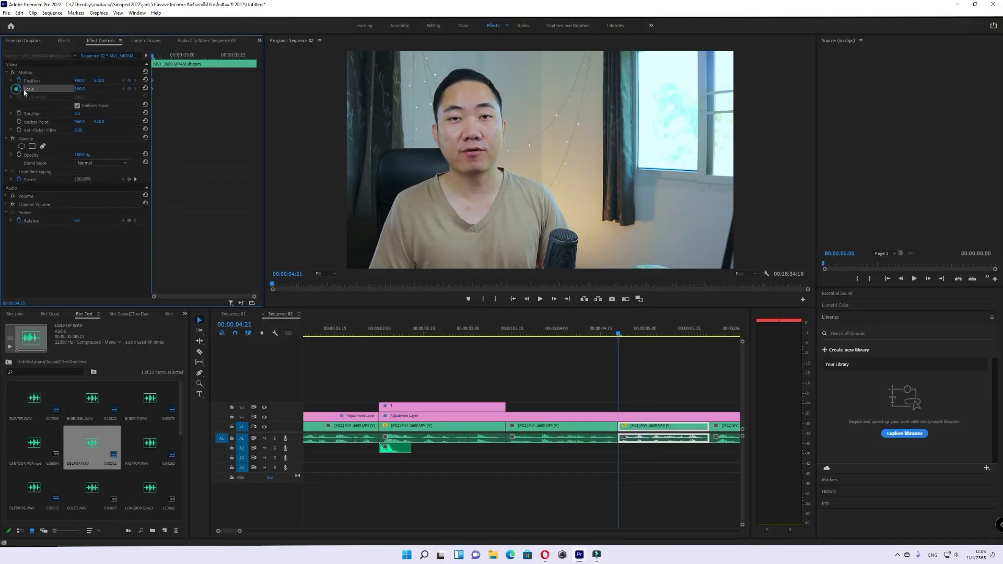
key(Right)
key(Right)
click(77, 89)
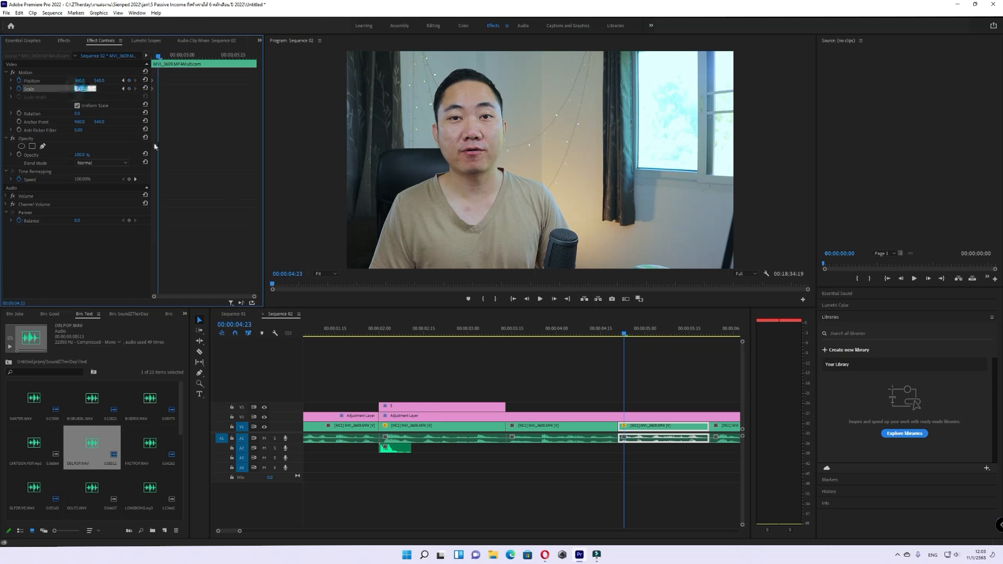
text(110)
key(Return)
- Play back the sequence from its beginning up to the newly zoomed clip
click(681, 385)
key(Home)
key(space)
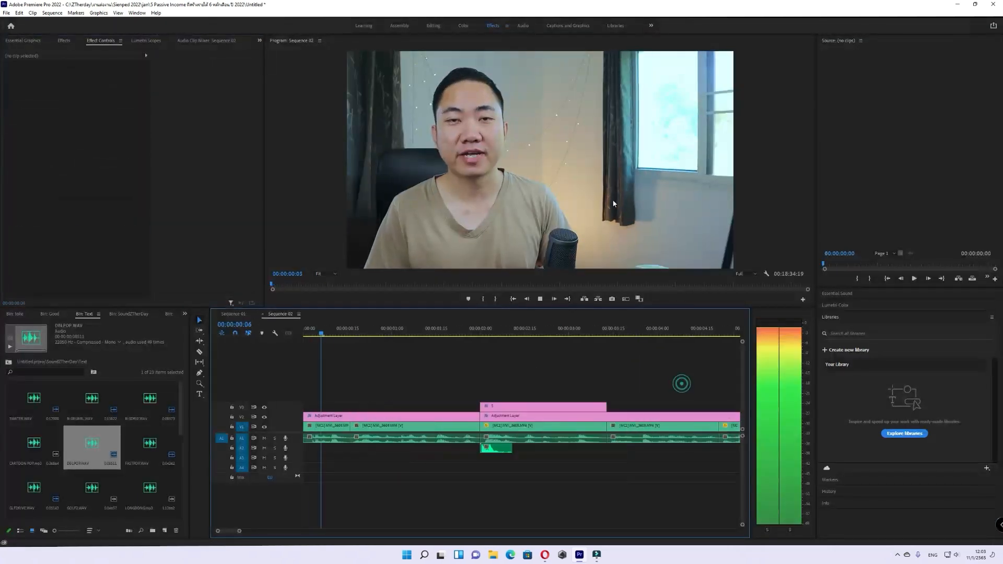
click(606, 362)
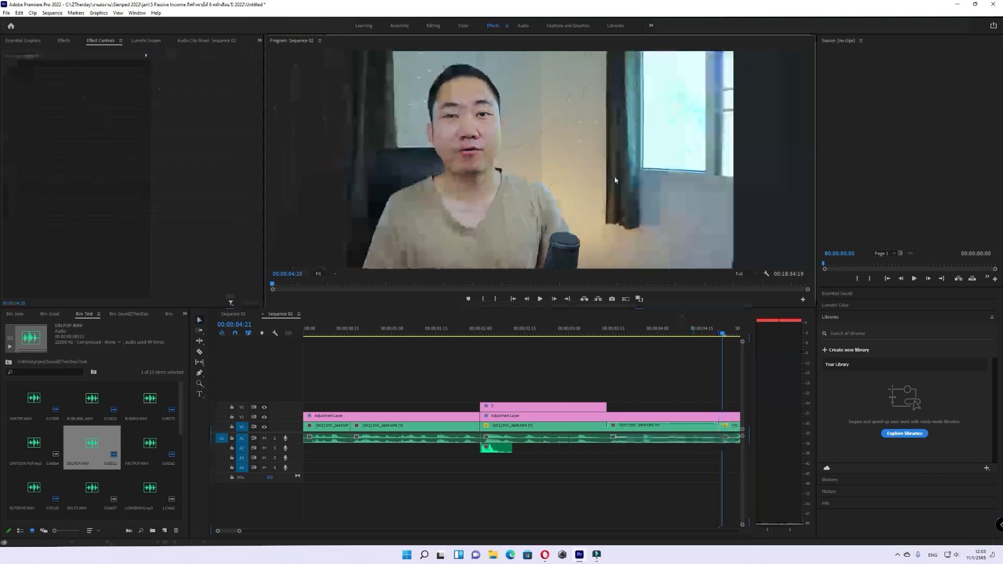
- Add a title reading "6 หลัก" over the zoomed clip, with "ต่อเดือน" moved into a separate text layer
text(6 Ka)
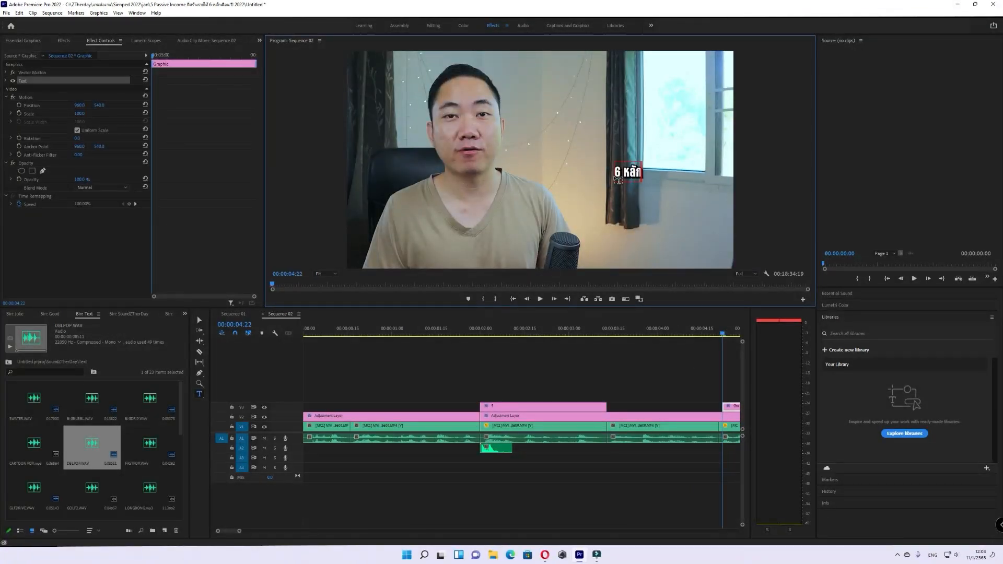
text(ต่อเดือน)
click(613, 183)
drag(615, 186, 734, 165)
key(ctrl+x)
click(640, 228)
key(ctrl+v)
click(666, 387)
key(v)
- Enlarge "6 หลัก" beside the speaker's head in front of the window and arrange "ต่อเดือน" beneath it
click(630, 176)
drag(674, 162, 617, 116)
click(657, 224)
drag(676, 224, 727, 224)
drag(685, 219, 678, 165)
drag(652, 119, 672, 119)
- Color the "6" of the "6 หลัก" text yellow, sampling the fill from the colorSienped.png thumbnail
double_click(605, 98)
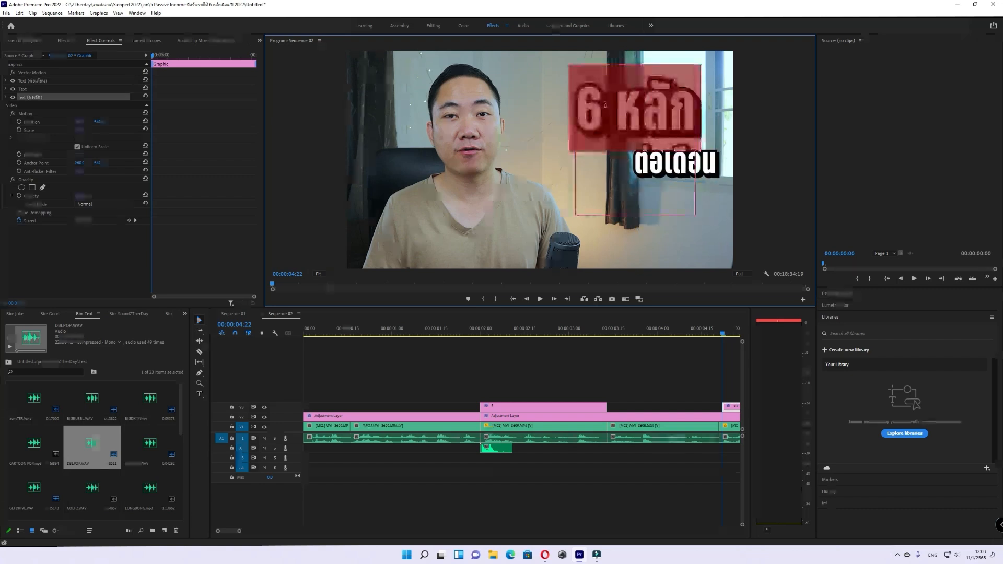
click(23, 40)
click(129, 313)
scroll(243, 269, down, 1)
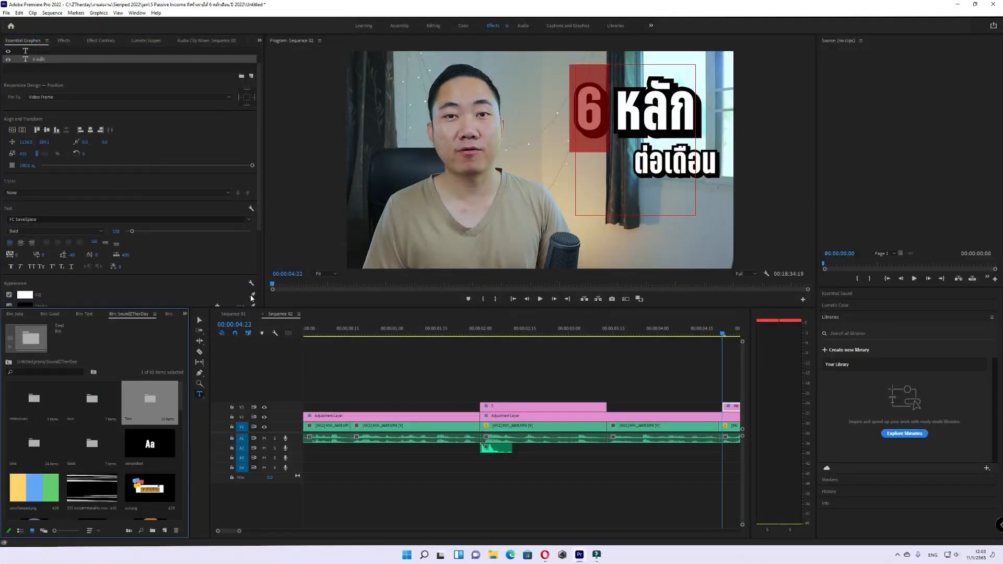
click(252, 296)
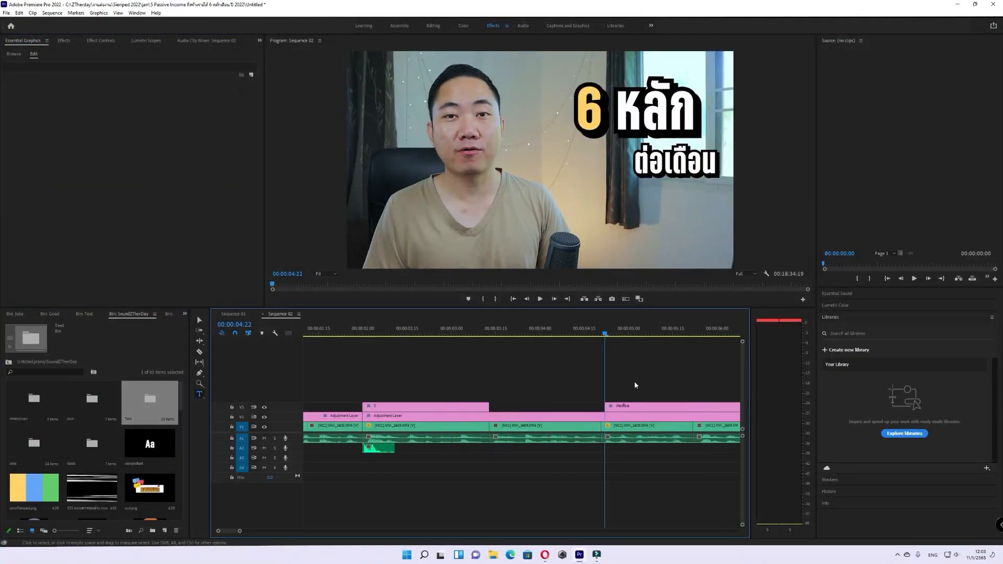
- Split the "6 หลัก ต่อเดือน" graphic where the zoomed clip ends and delete the excess part
scroll(636, 385, down, 2)
key(v)
drag(560, 410, 557, 409)
key(c)
click(620, 407)
key(v)
click(636, 408)
key(Delete)
- Add GLFDRIVE.WAV from the Text sound bin to track A2 at the start of the "6 หลัก ต่อเดือน" title
mouse_move(502, 334)
mouse_down()
mouse_move(512, 334)
mouse_move(499, 334)
mouse_up()
click(560, 387)
double_click(170, 416)
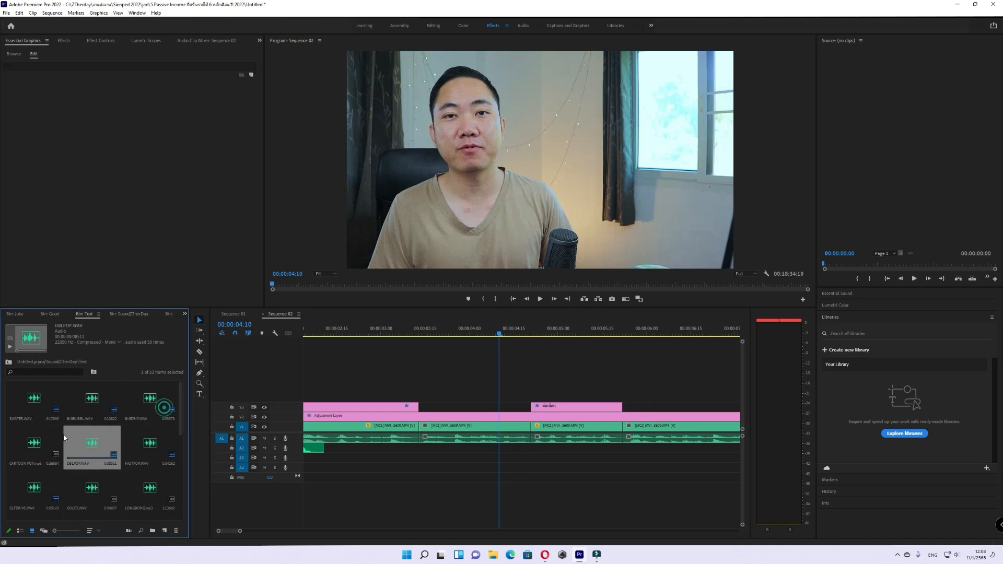
drag(34, 489, 529, 450)
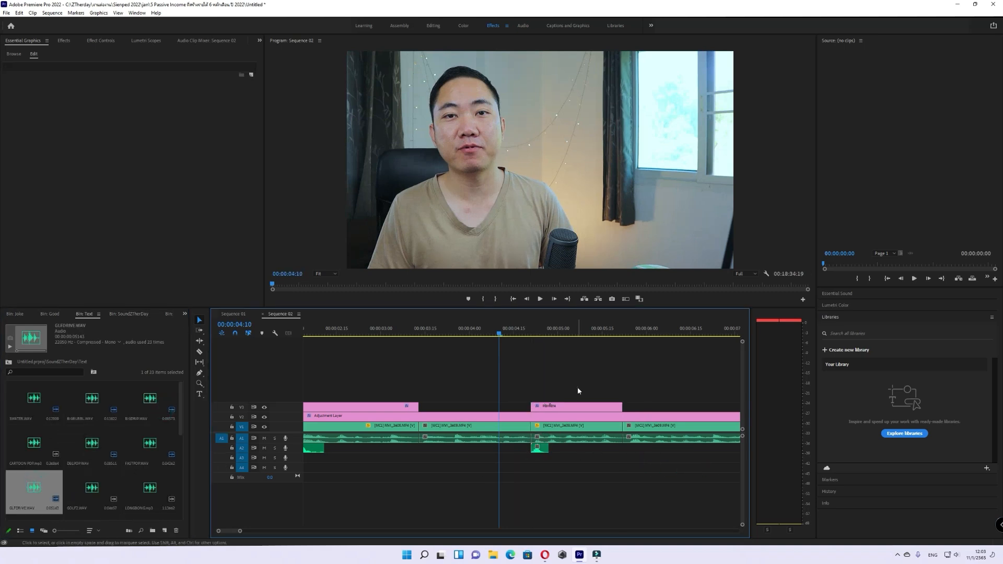
- Play back the zoomed clip to check the "6 หลัก ต่อเดือน" title with its sound effect
key(space)
click(575, 428)
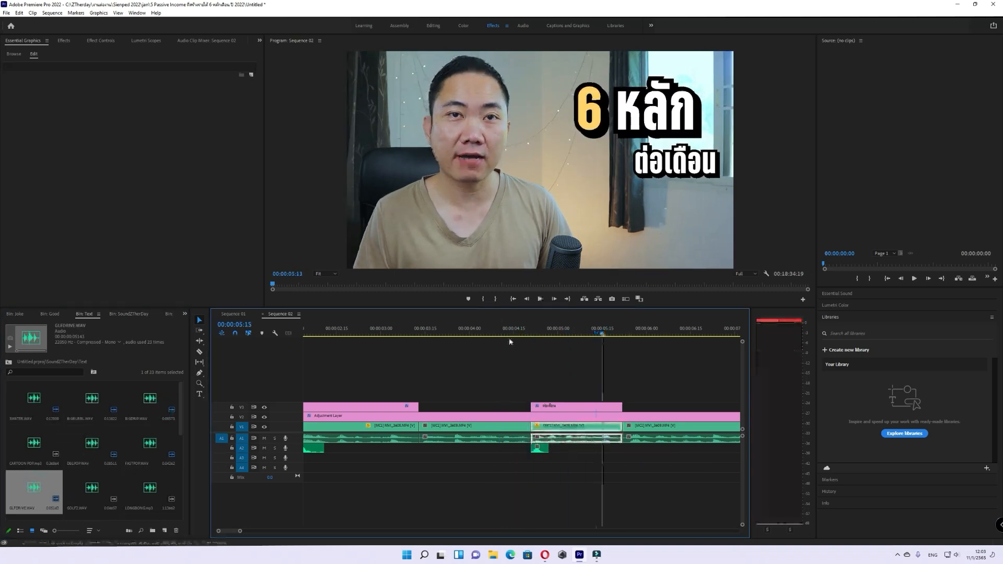
drag(522, 335, 511, 333)
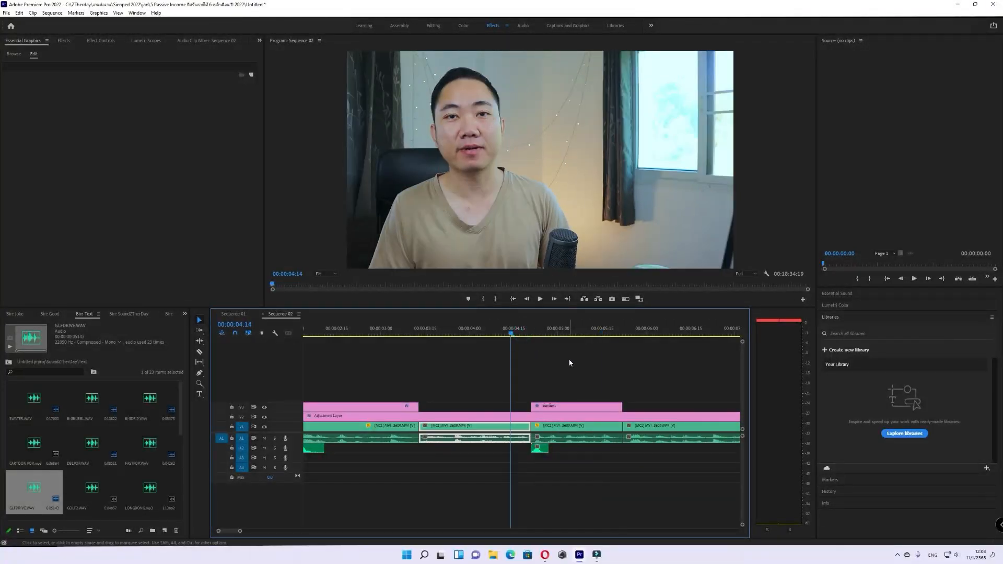
key(space)
key(space)
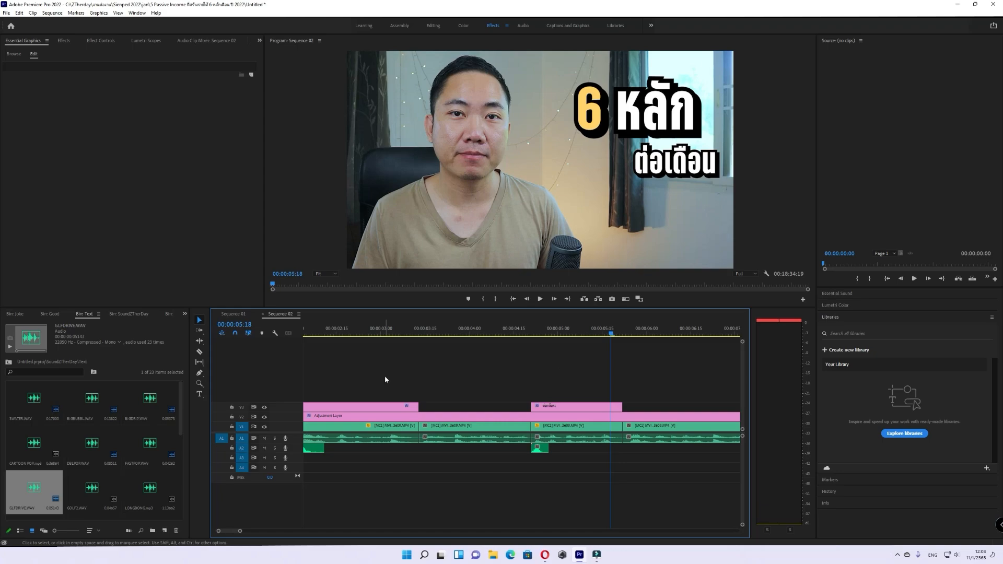
- Replay the section with the "5 แหล่ง Passive income" title from just before it appears
scroll(386, 380, up, 2)
click(372, 333)
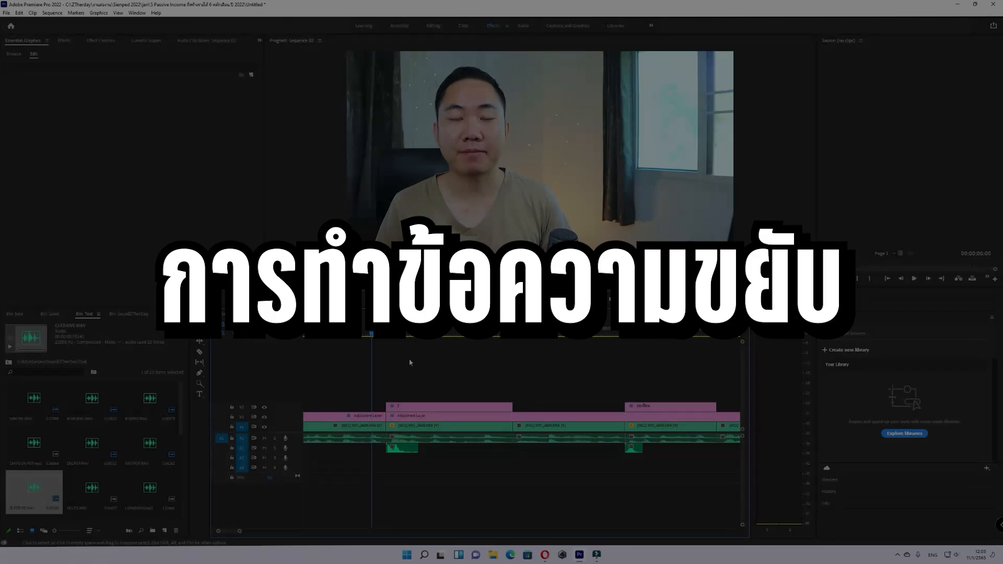
key(space)
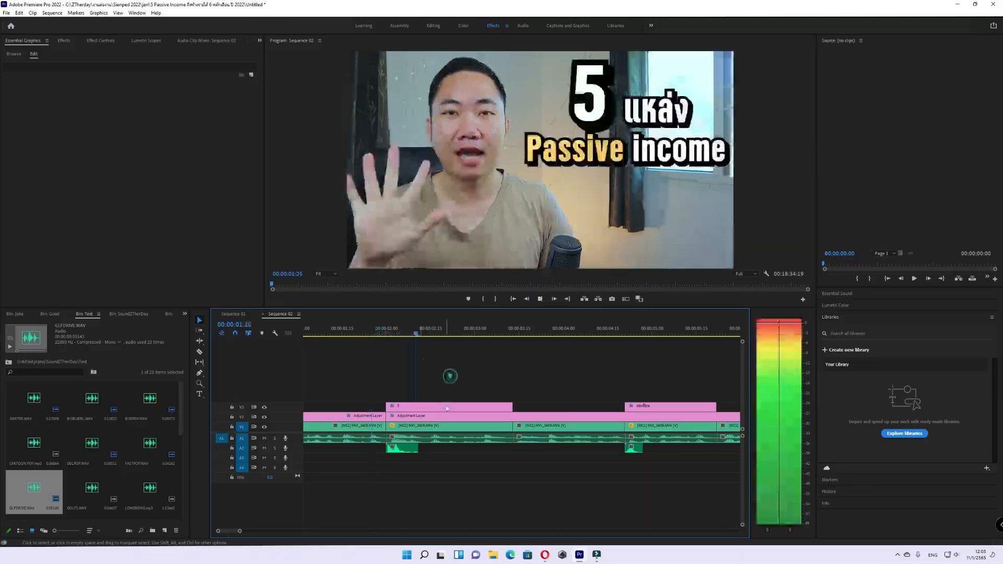
key(space)
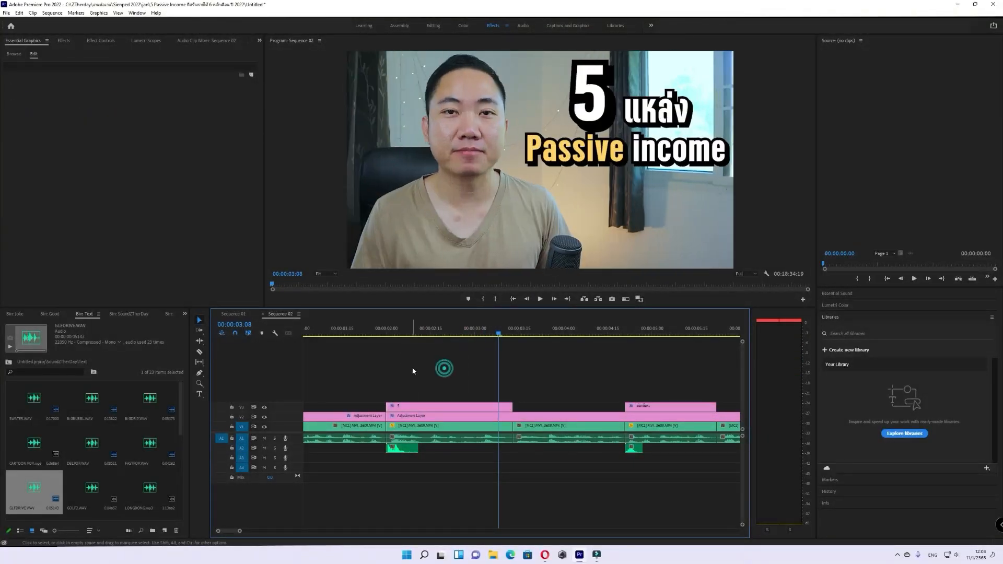
- Extend the "5 แหล่ง Passive income" graphic back to start at 00:00:00:28 and place the playhead on its first frame
click(100, 41)
click(408, 405)
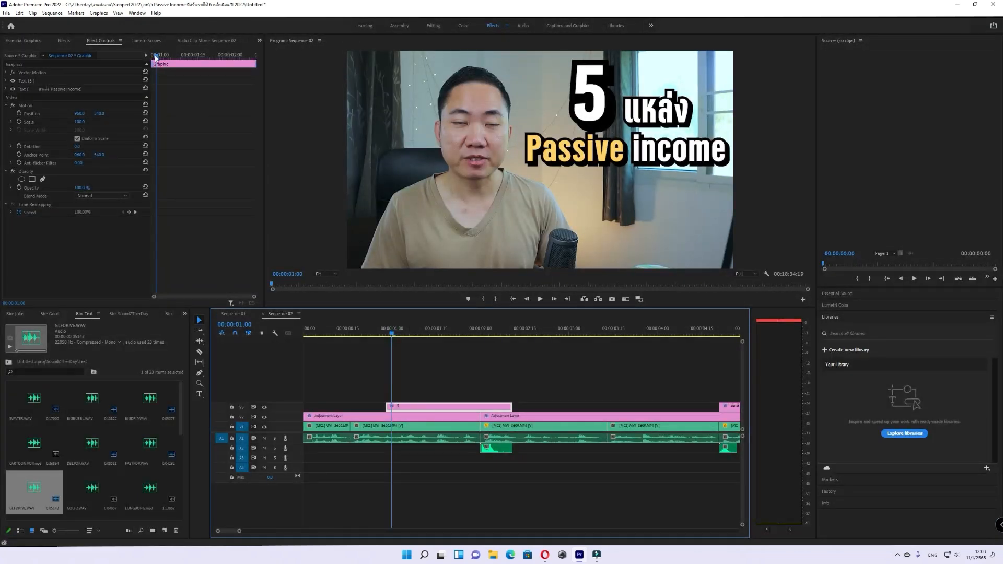
drag(154, 56, 151, 56)
- Try moving the "แหล่ง Passive income" text layer lower in the frame, and undo the move
click(597, 169)
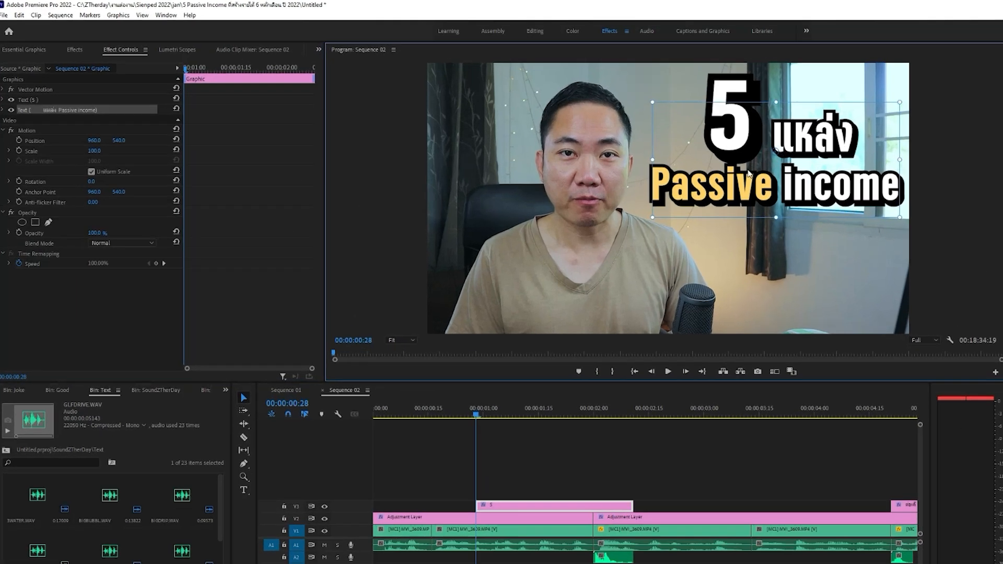
drag(750, 174, 742, 277)
key(ctrl+z)
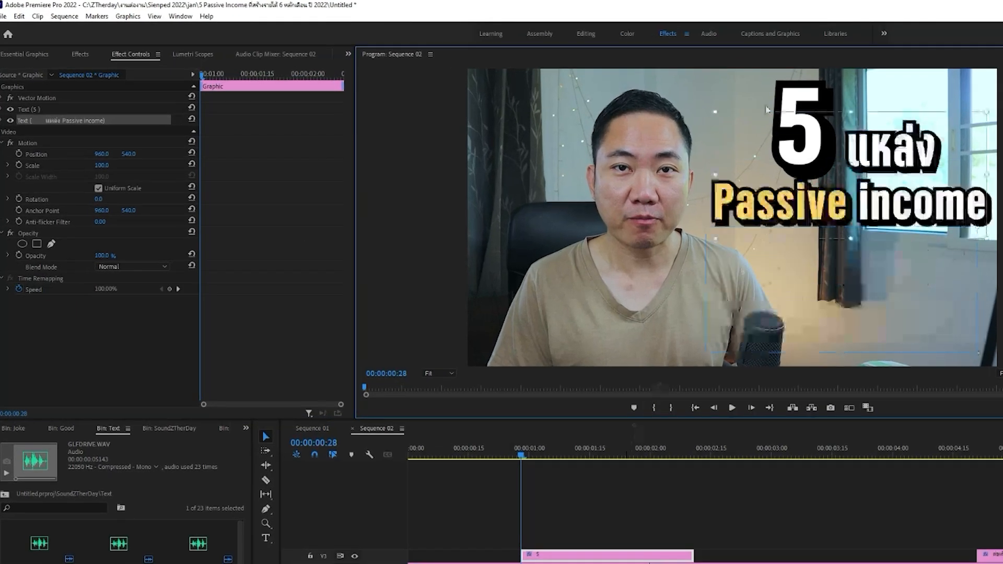
click(805, 470)
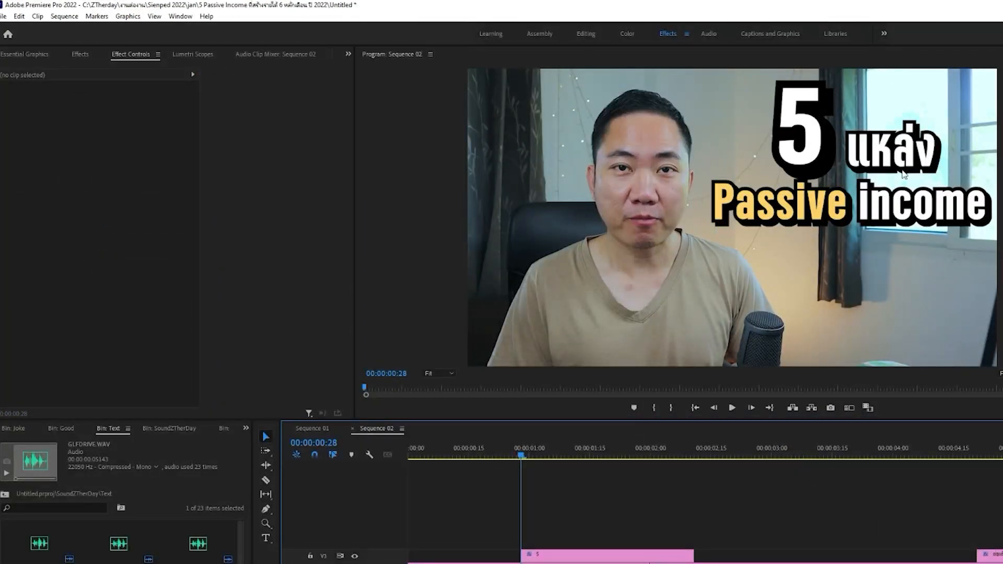
- Add Position and Scale keyframes to the whole "5 แหล่ง Passive income" graphic's Motion and shift both to 00:00:01:06
click(606, 555)
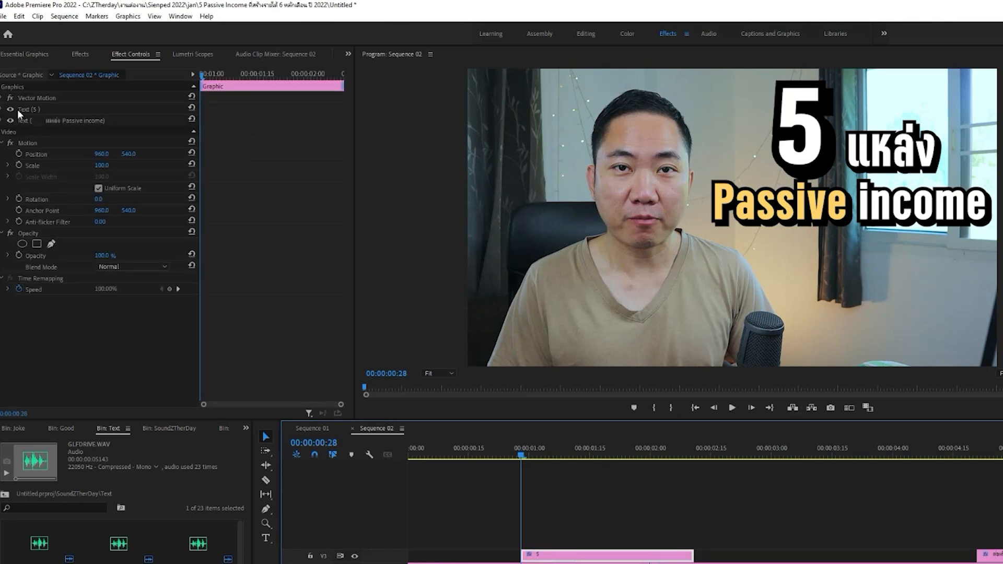
click(18, 154)
click(18, 165)
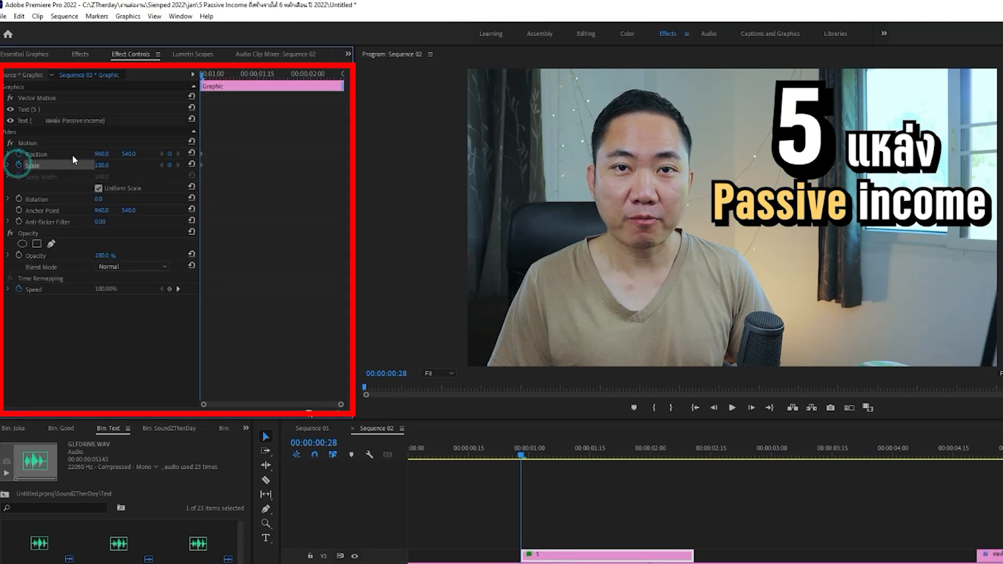
drag(330, 404, 401, 399)
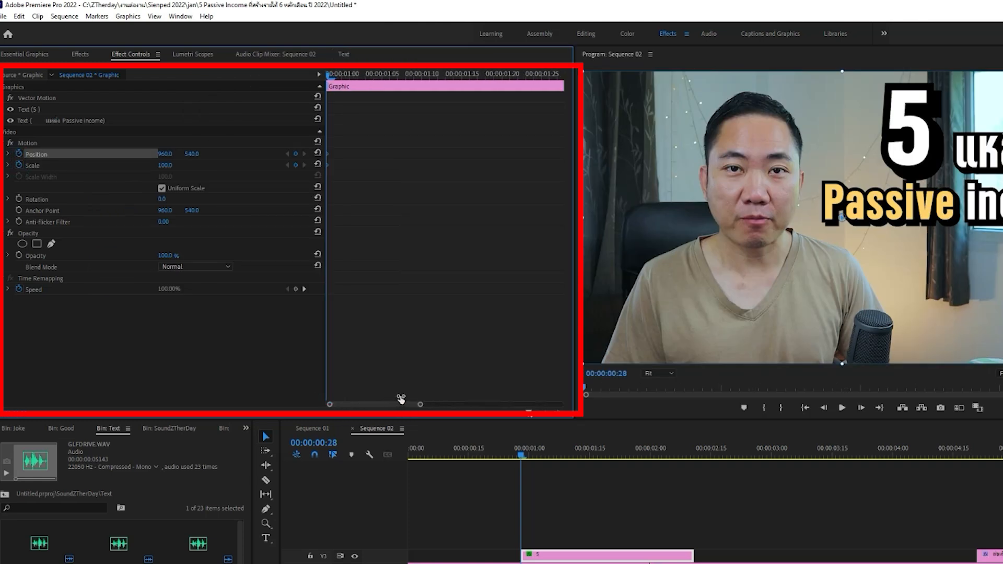
drag(340, 178, 391, 155)
drag(345, 76, 392, 86)
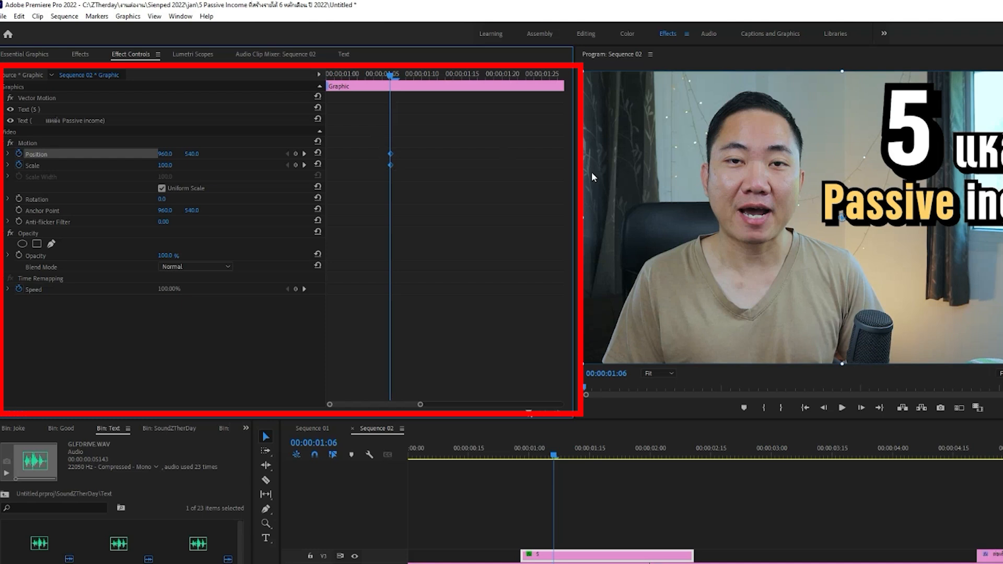
key(Up)
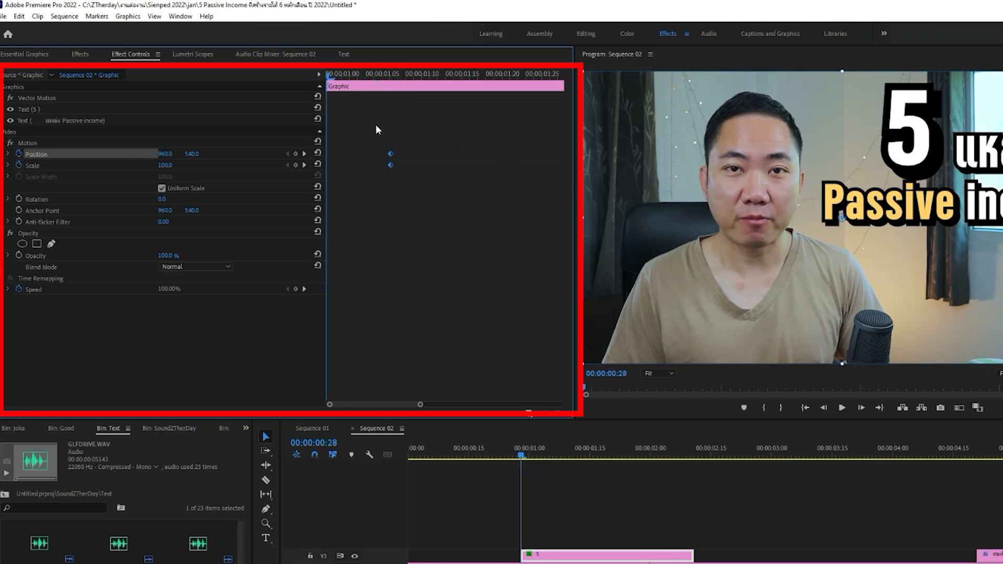
- Set the graphic's vertical Position to 1619 at its first frame, below the picture, and play the entrance
drag(191, 154, 755, 154)
click(283, 237)
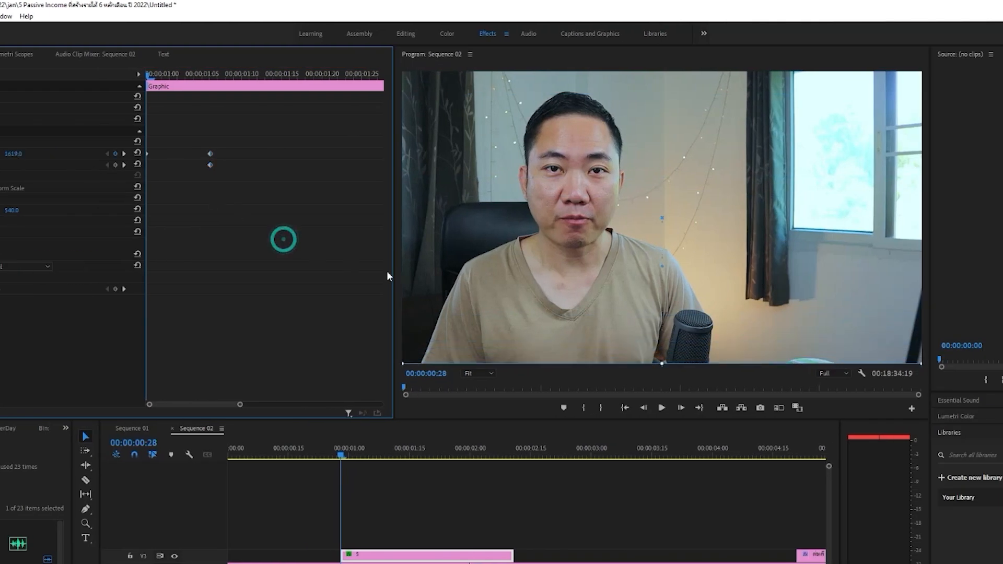
click(575, 501)
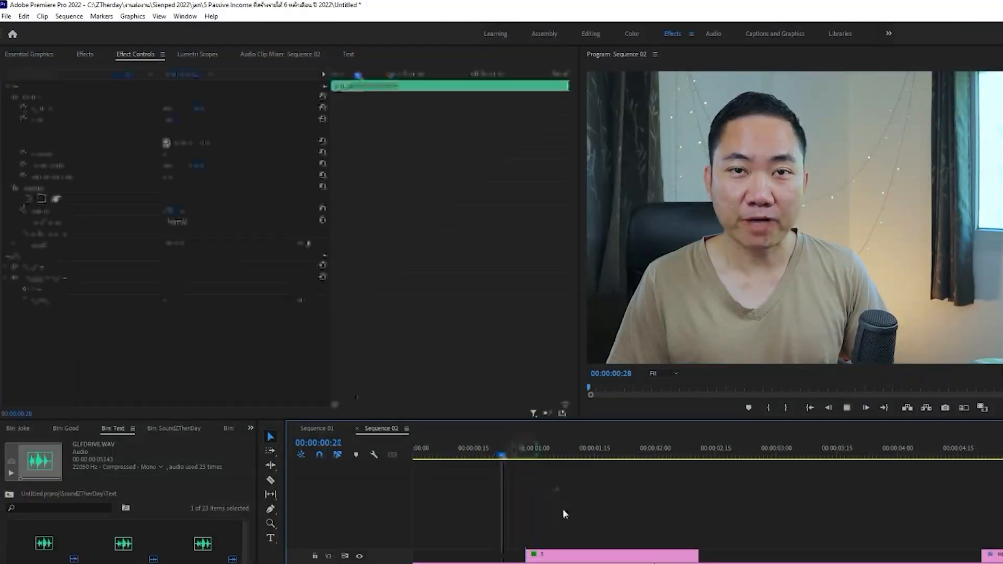
key(space)
click(531, 454)
- Move the title graphic's second Position and Scale keyframes to 00:00:01:03 for a faster entrance
click(366, 553)
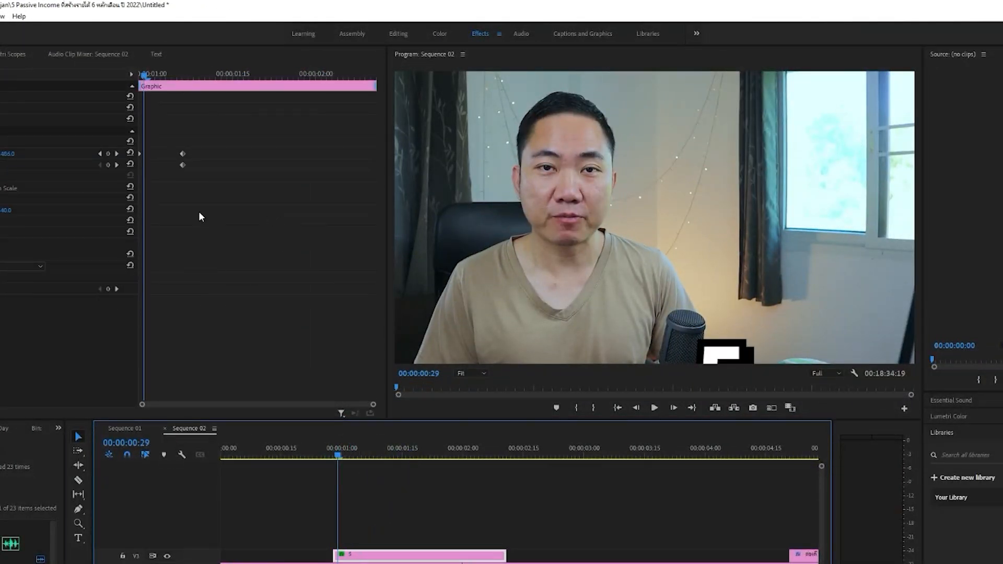
click(11, 142)
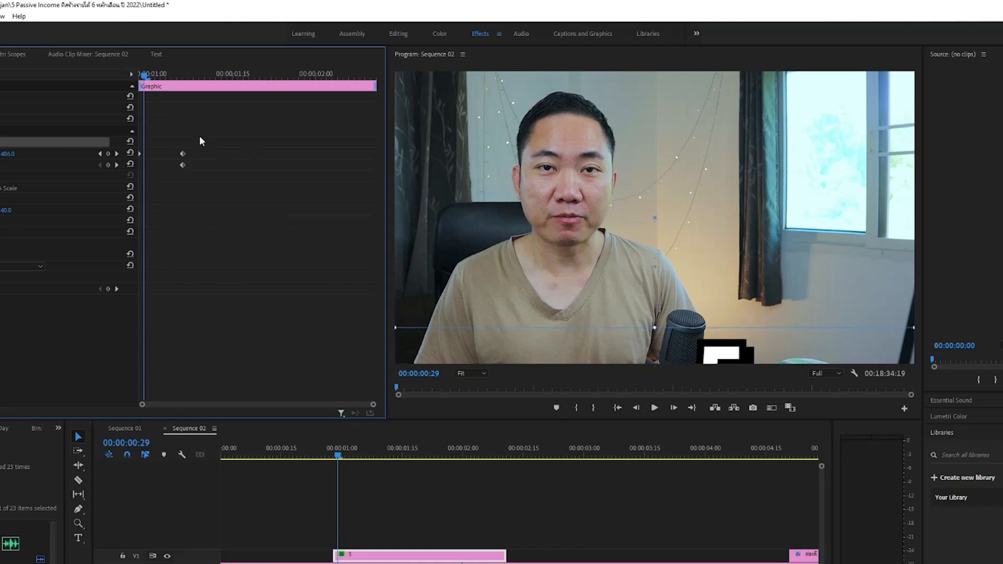
mouse_move(171, 89)
mouse_down()
mouse_move(157, 86)
mouse_move(190, 84)
mouse_move(166, 81)
mouse_up()
drag(197, 182, 166, 154)
click(200, 150)
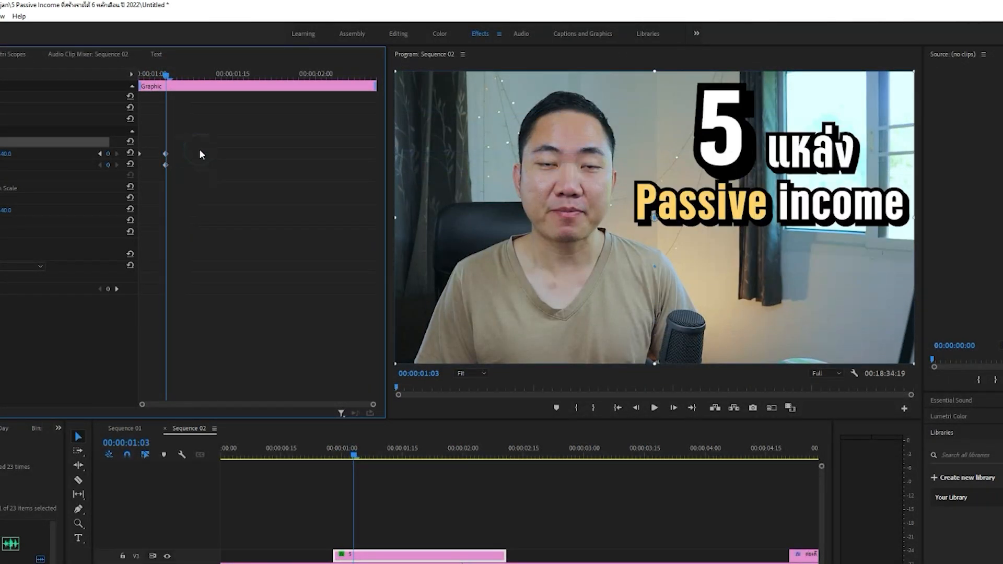
- Add a third Position keyframe at 00:00:01:06 with the vertical value set to 601
key(Right)
key(Right)
key(Right)
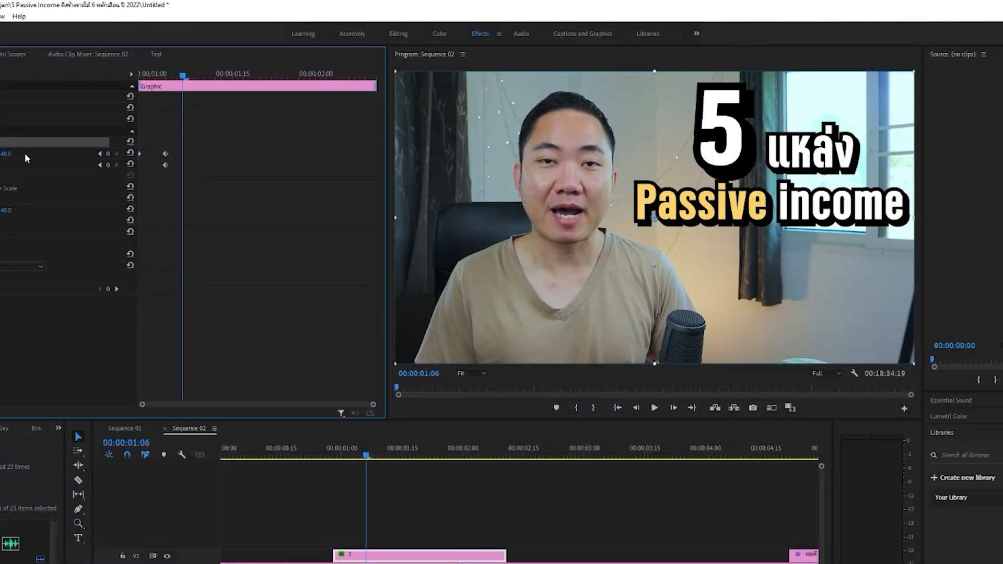
drag(6, 154, 100, 155)
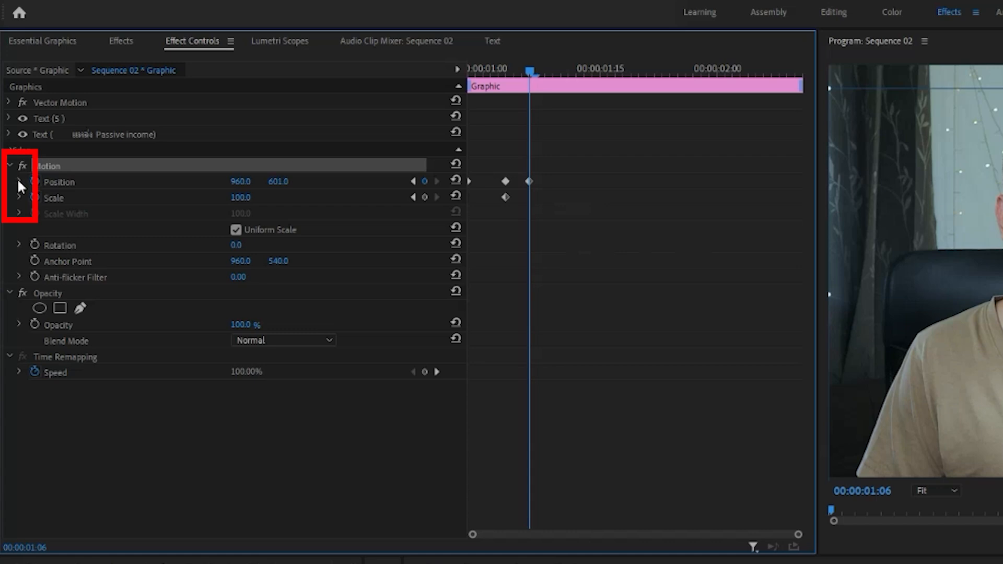
- Expand the Position velocity graph and apply easing to the graphic's Position keyframes
click(17, 180)
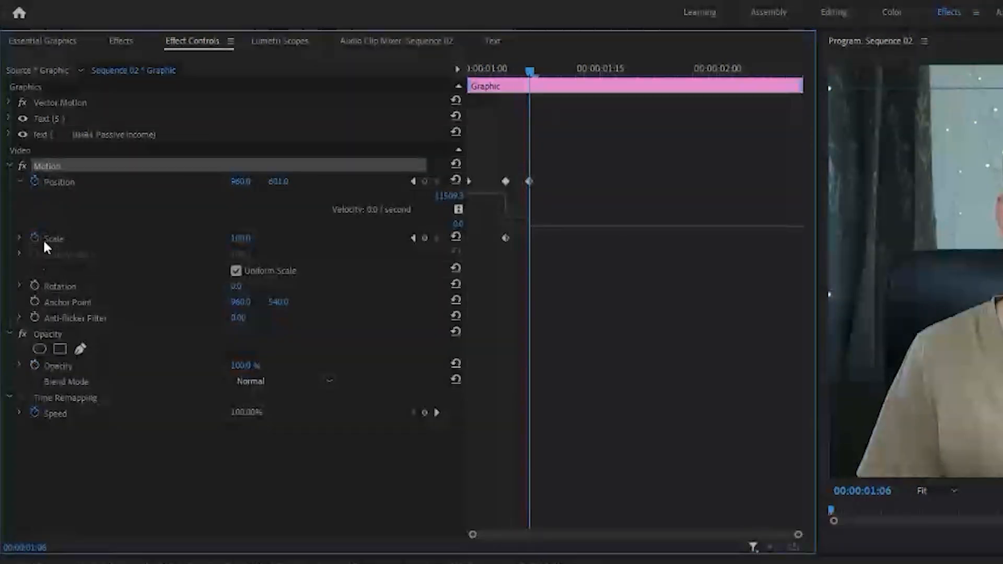
click(408, 182)
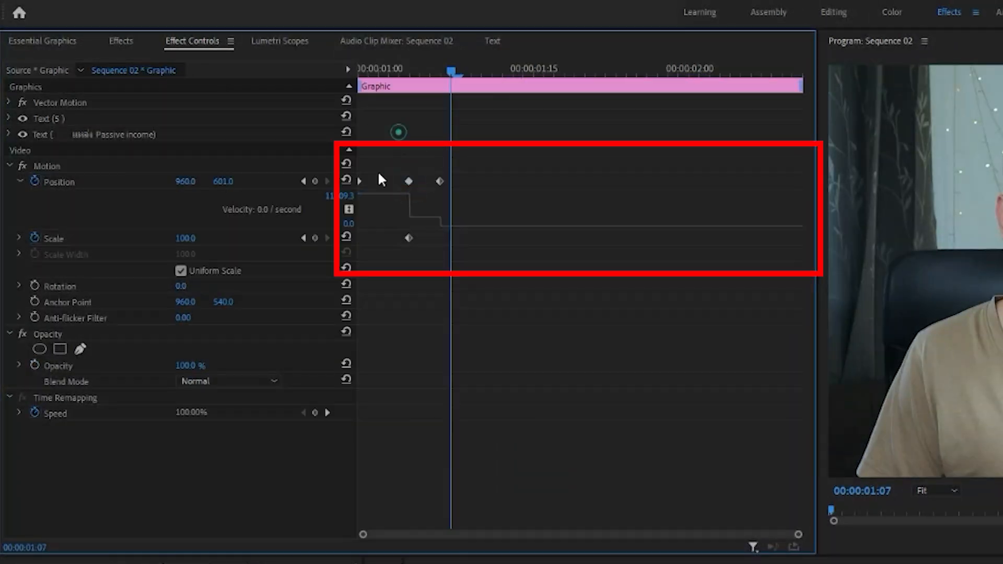
click(409, 181)
click(389, 68)
drag(363, 197, 419, 207)
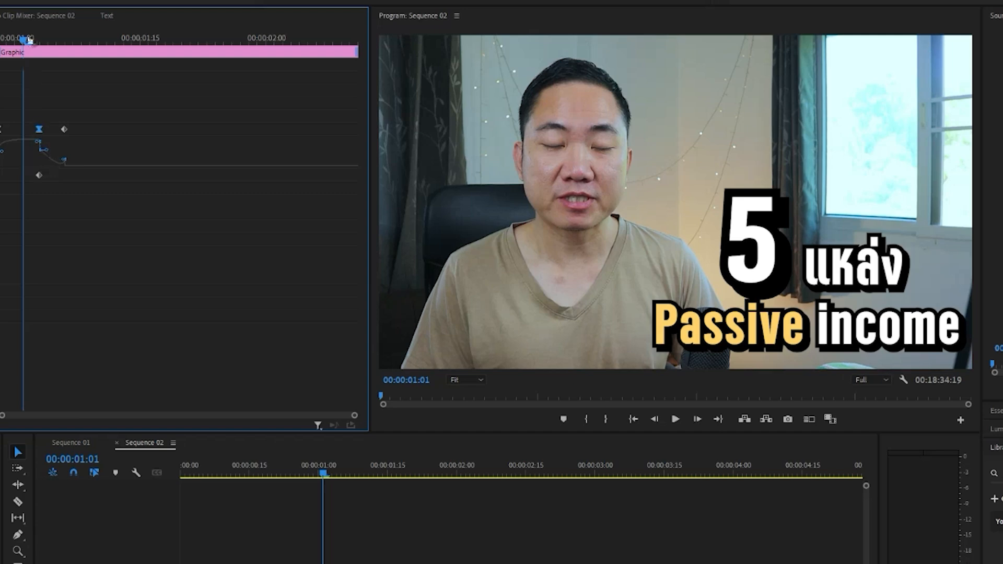
- Play the eased title entrance from the graphic's first frame
drag(28, 39, 7, 40)
key(space)
key(space)
key(space)
key(space)
- Space out the Position keyframes, moving the middle one to about 00:00:01:06 and the last one to about 00:00:01:12
drag(64, 129, 102, 129)
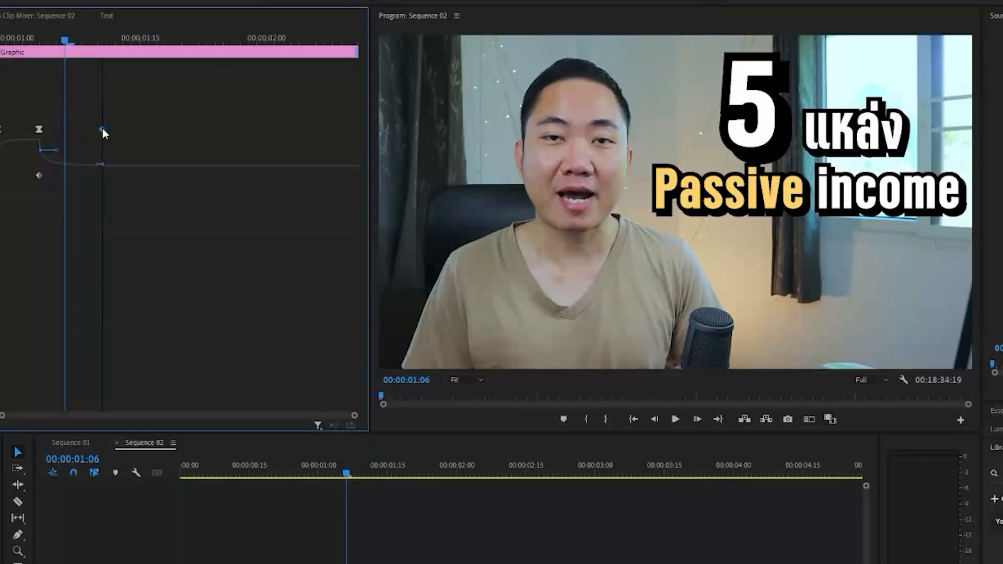
drag(39, 129, 47, 156)
drag(45, 32, 7, 68)
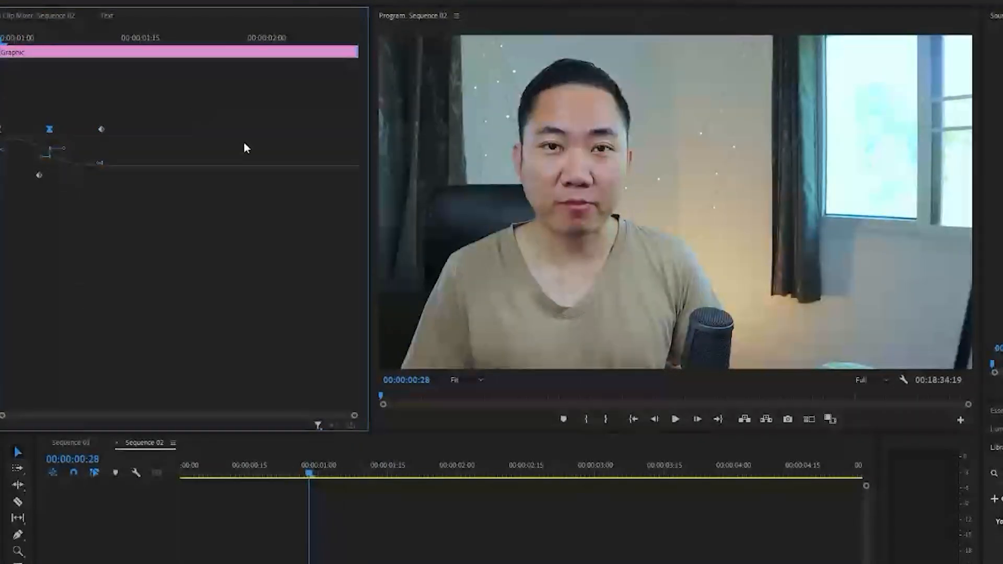
key(space)
drag(103, 24, 6, 32)
drag(102, 129, 119, 129)
drag(49, 129, 66, 129)
- Replay the title animation several times from the graphic's start to check the new keyframe timing
key(space)
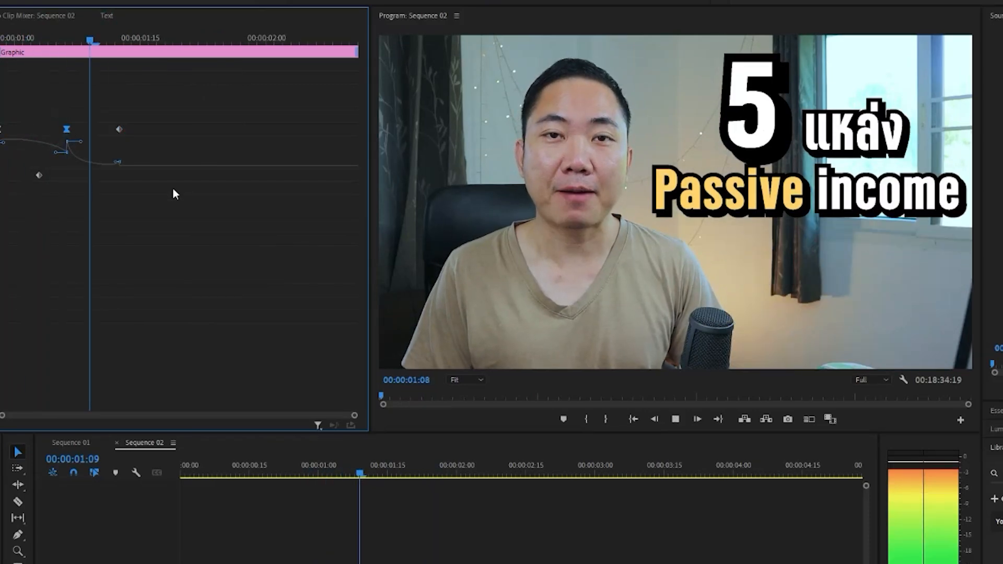
key(space)
key(space)
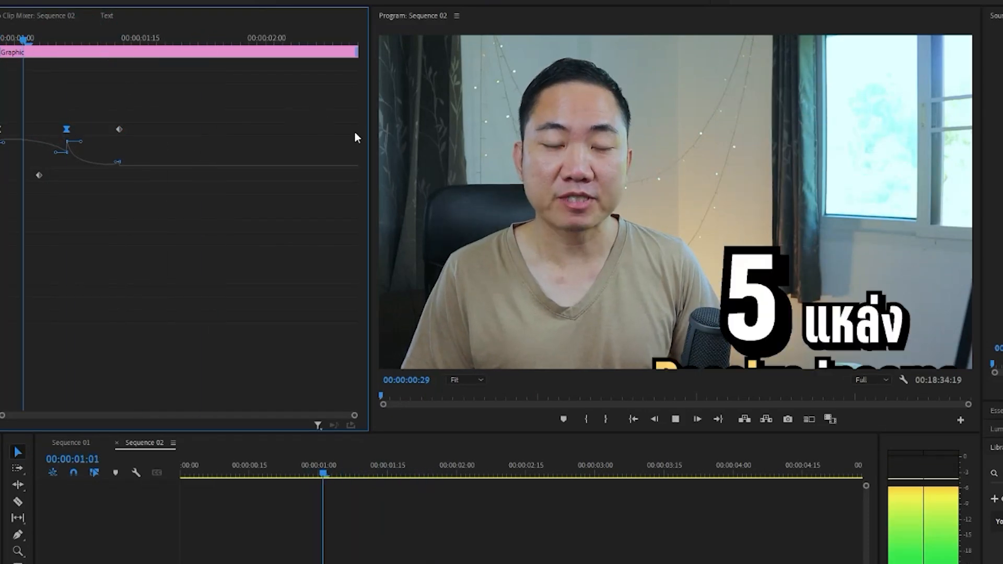
drag(40, 36, 1, 37)
key(space)
key(space)
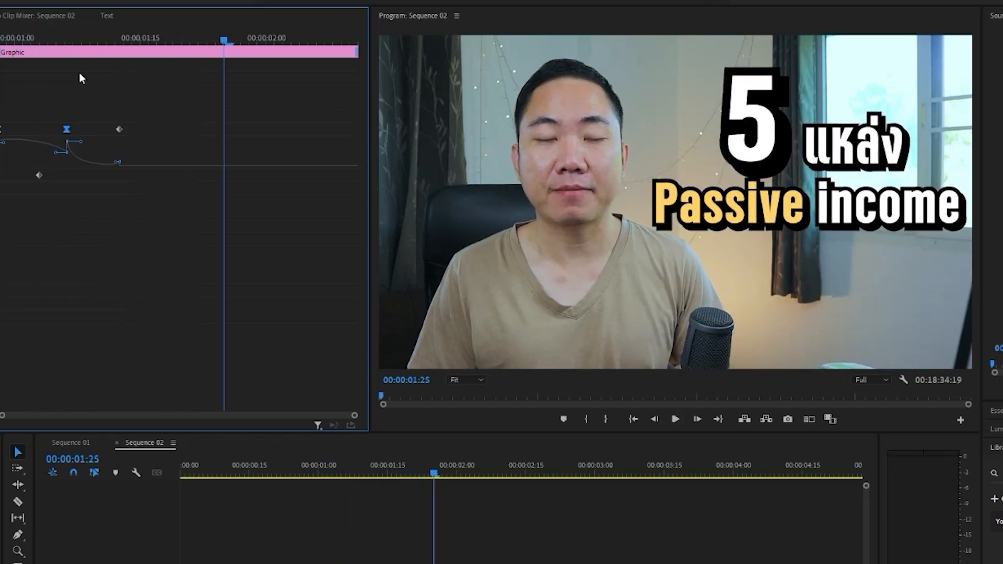
click(36, 39)
key(space)
key(space)
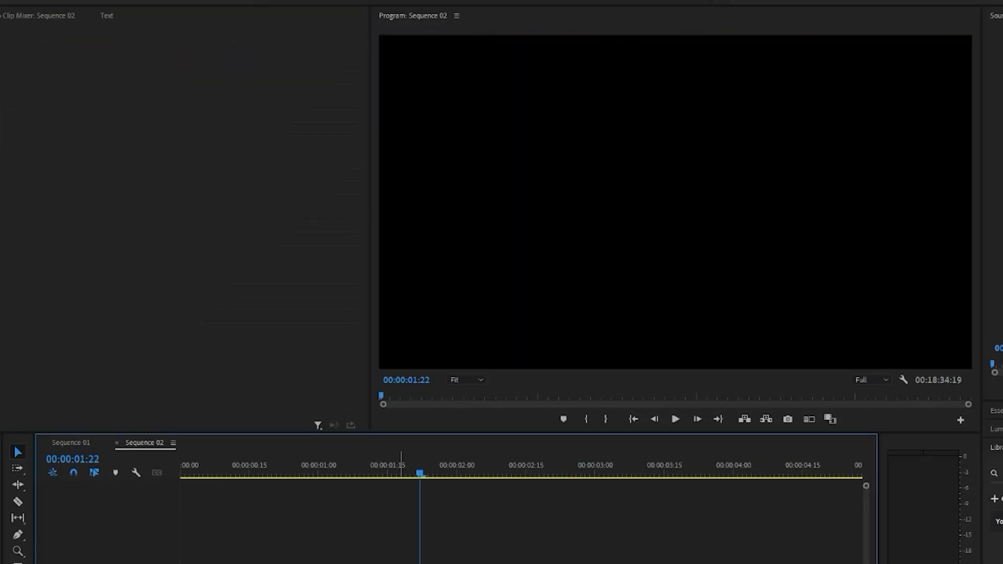
- Replay the timeline across the cut into the "5 แหล่ง Passive income" title with nothing selected
drag(402, 510, 528, 461)
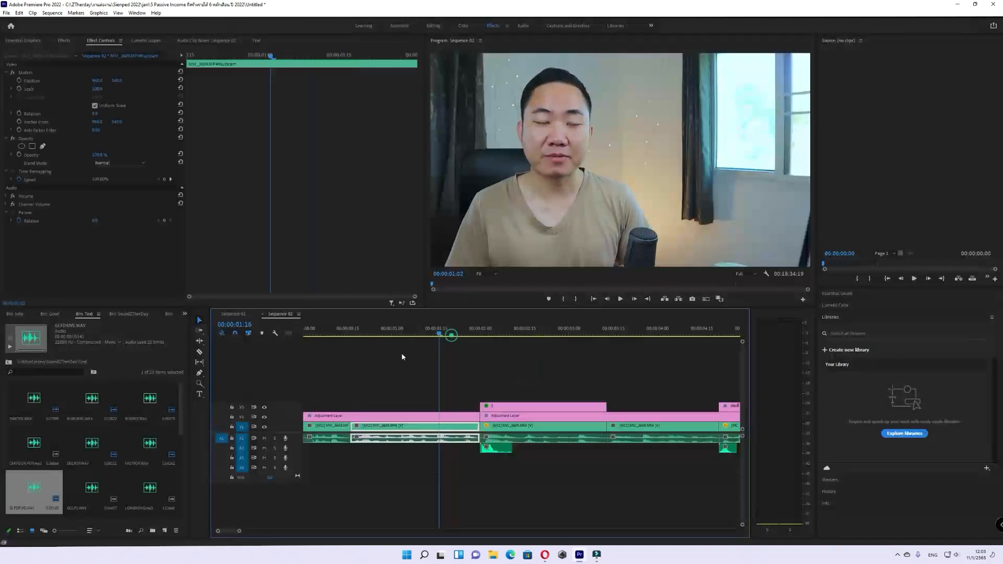
click(549, 377)
key(space)
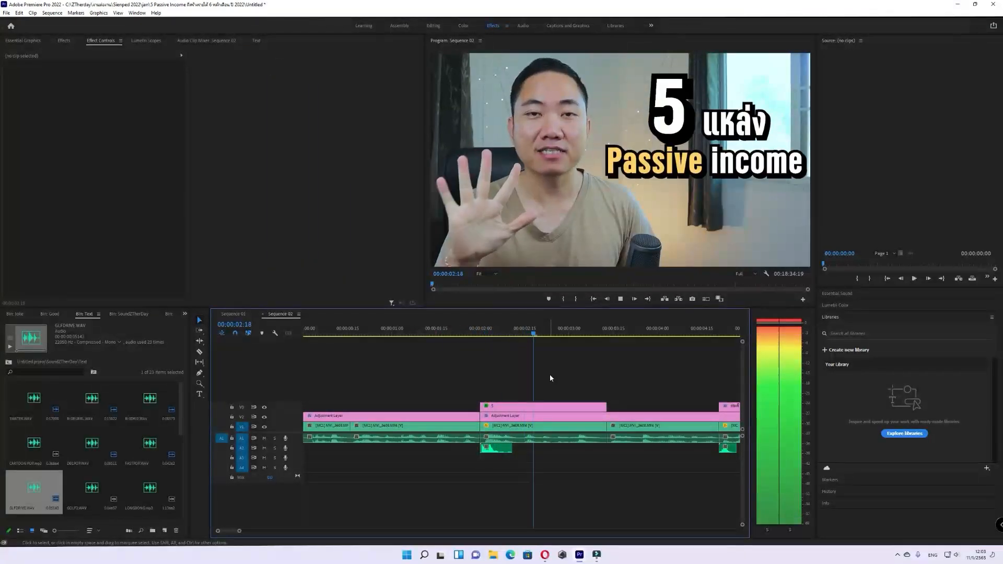
drag(544, 333, 469, 349)
key(space)
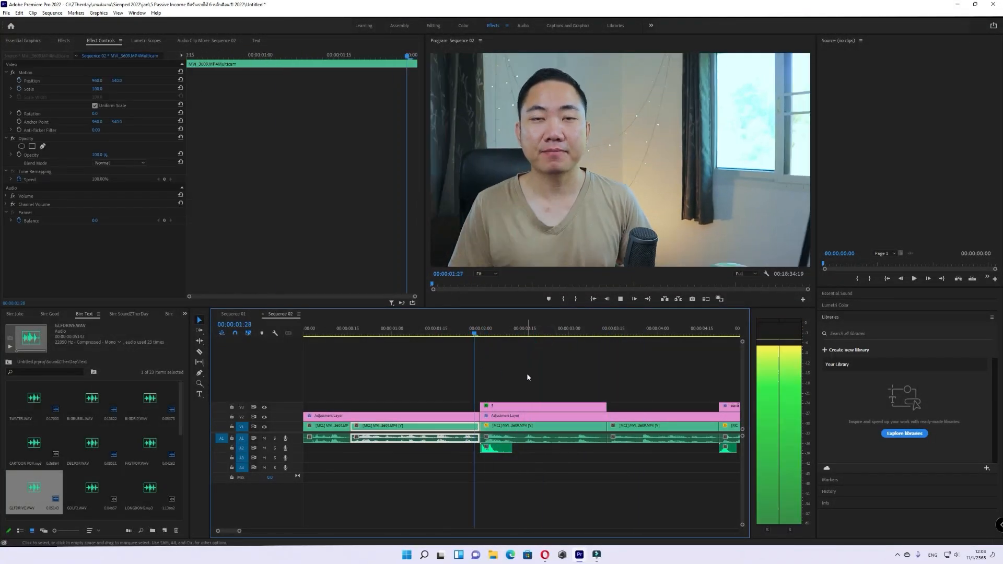
click(580, 360)
key(space)
click(593, 375)
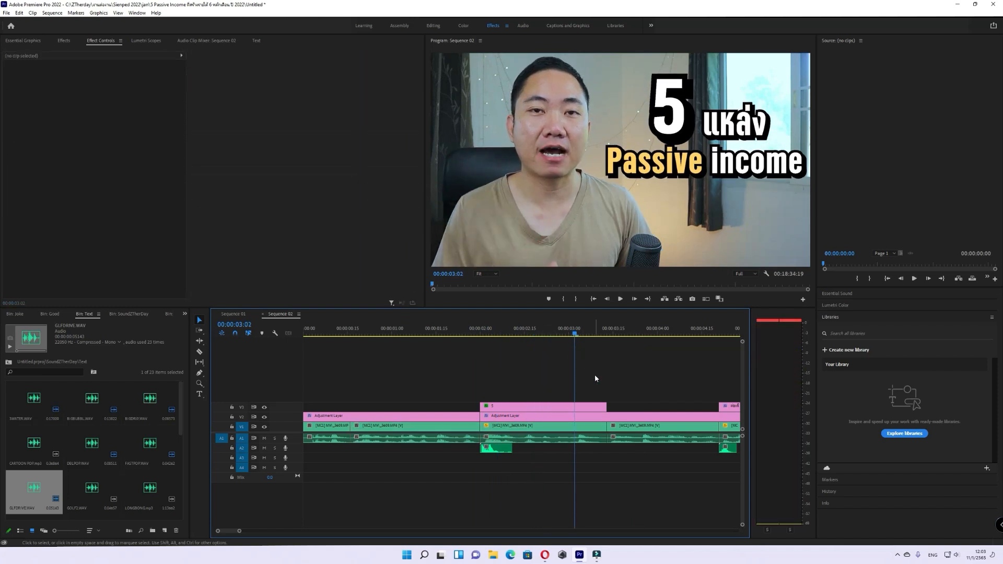
- Look over the edited clips and titles along the timeline and return the playhead to the sequence start
scroll(632, 377, right, 2)
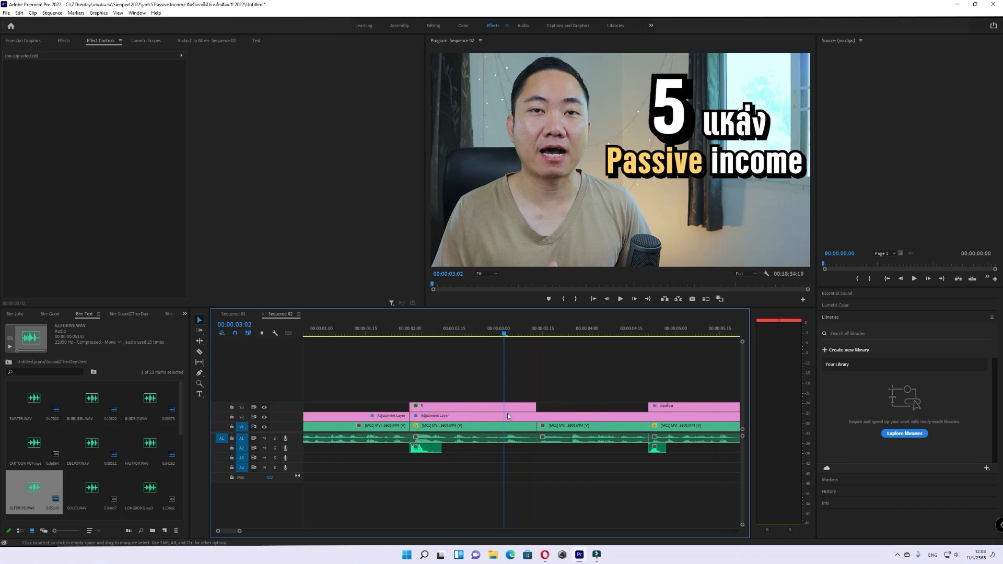
click(480, 408)
click(486, 381)
key(minus)
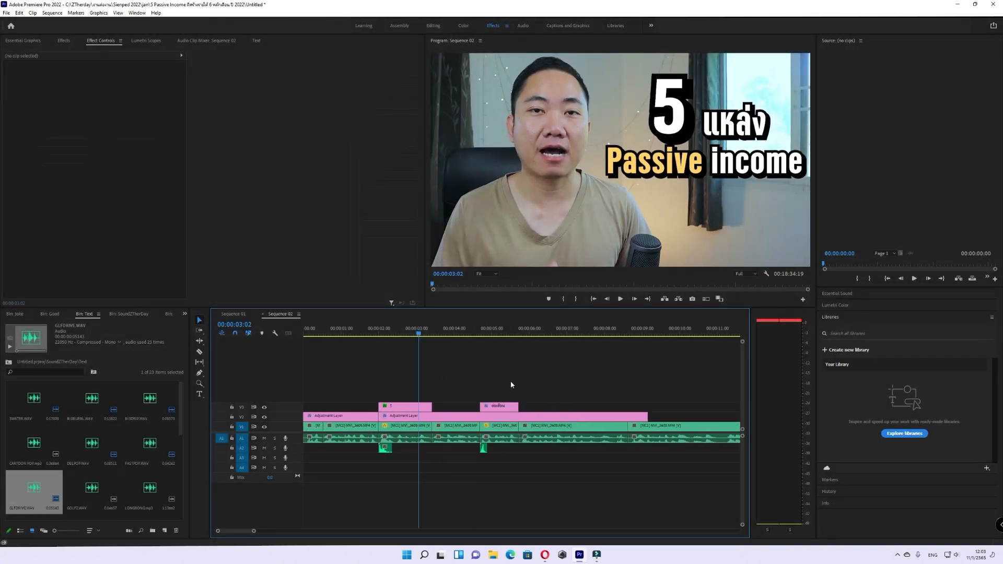
scroll(471, 384, right, 6)
scroll(392, 396, left, 5)
key(minus)
key(minus)
key(minus)
key(minus)
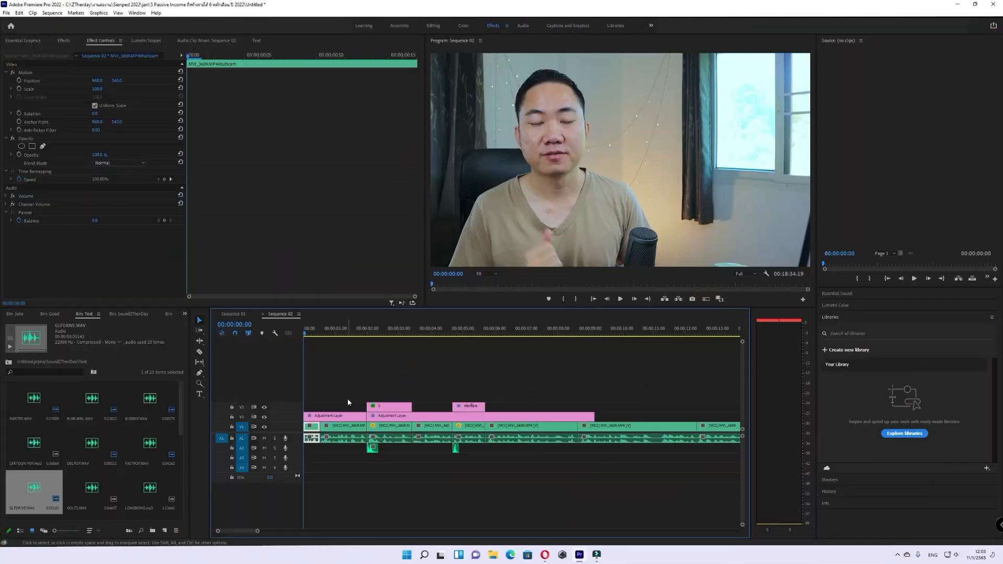
key(equal)
key(equal)
key(equal)
key(equal)
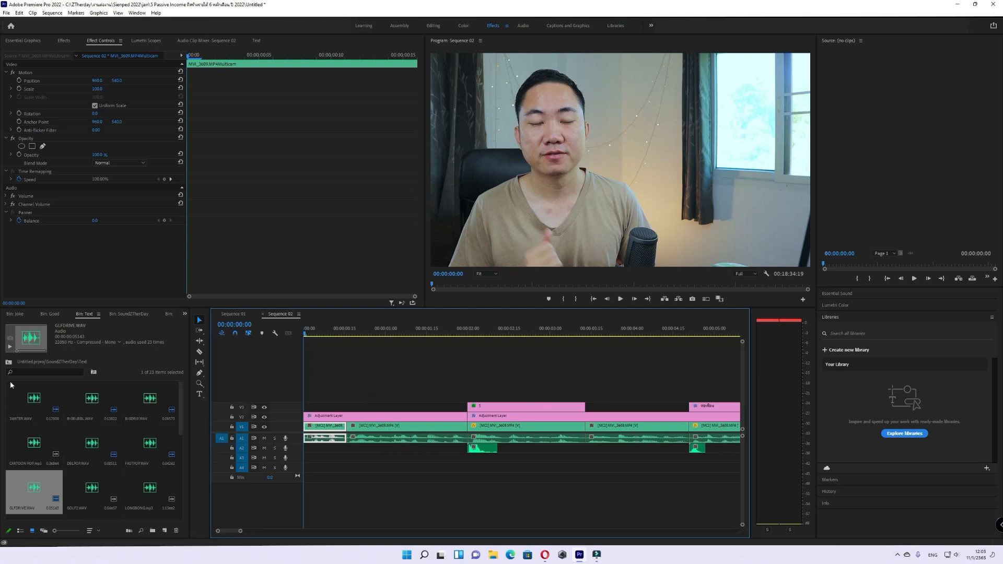
- Leave the Text sound bin for the project's top level and open the music bin
click(15, 362)
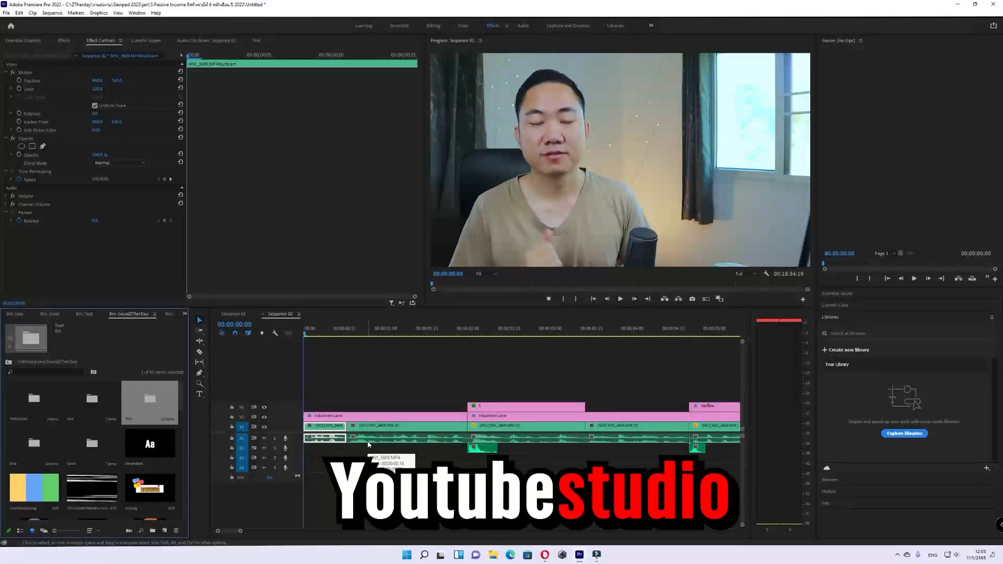
scroll(87, 456, down, 10)
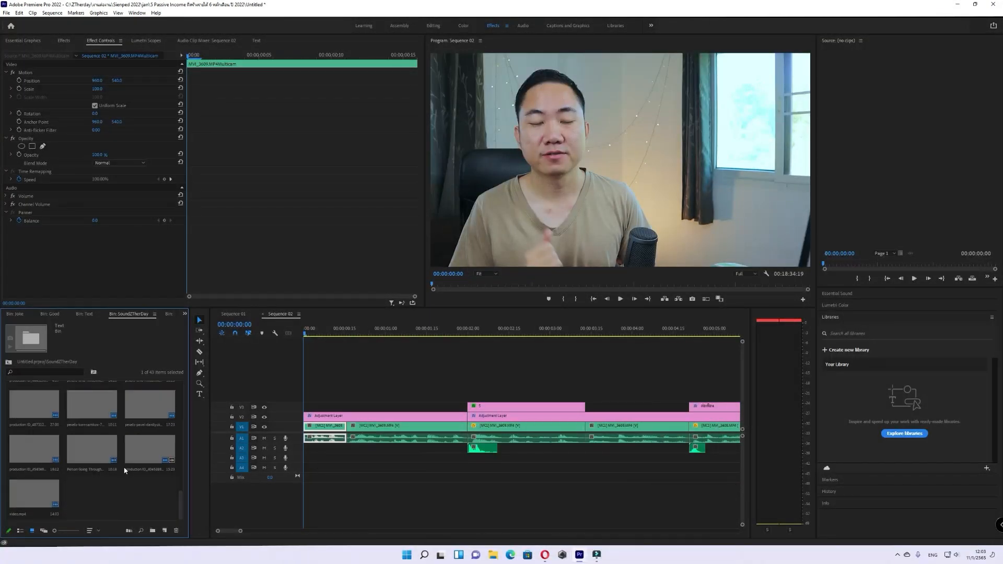
click(8, 362)
scroll(131, 453, down, 3)
double_click(43, 478)
scroll(56, 422, down, 5)
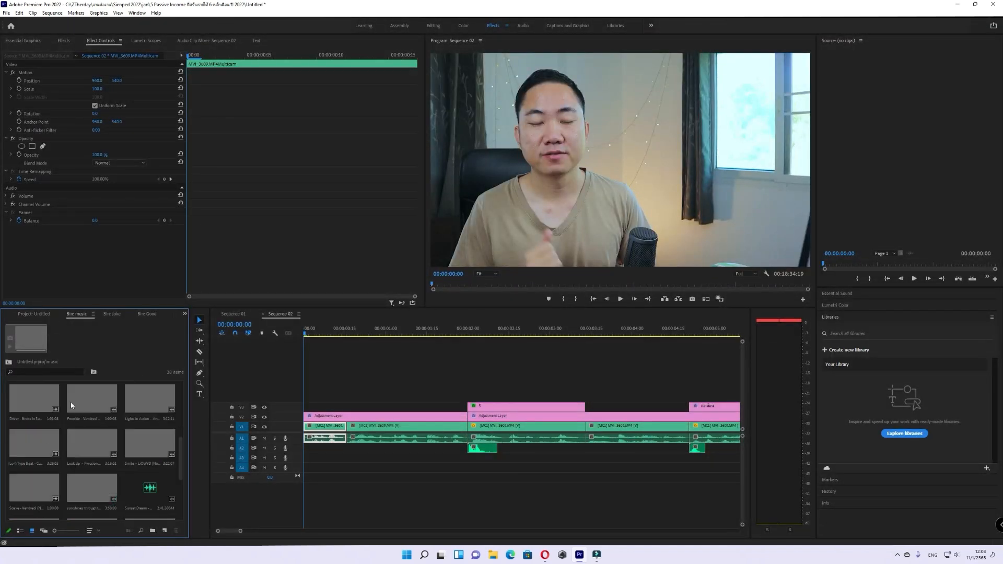
- Look through the subfolders of the music bin for background tracks
drag(181, 458, 196, 370)
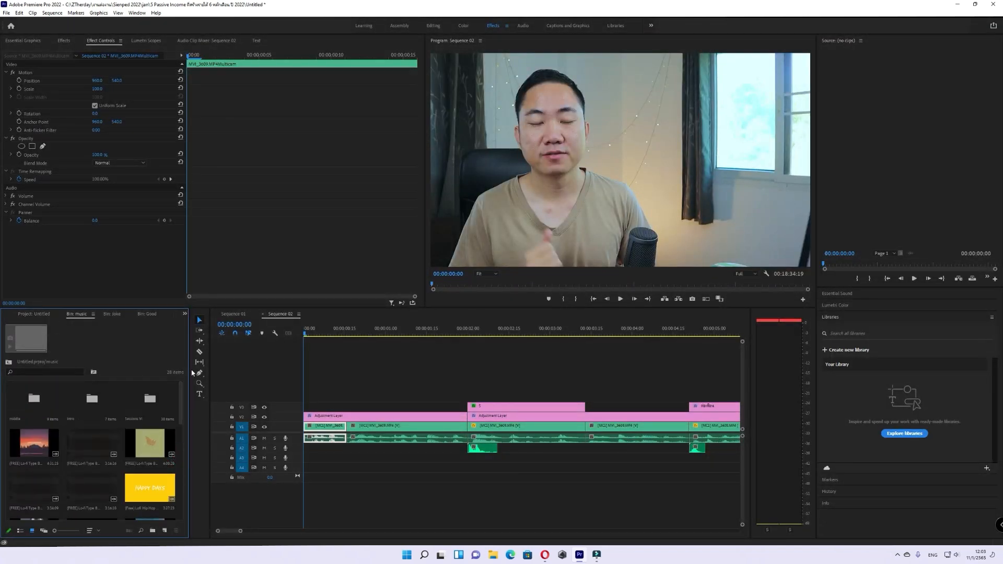
double_click(35, 400)
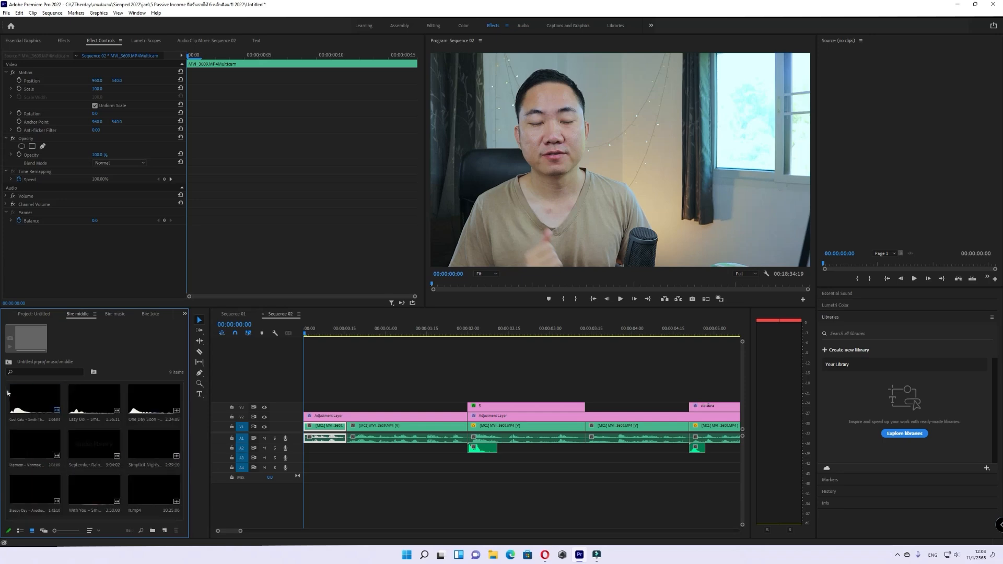
click(8, 361)
double_click(92, 403)
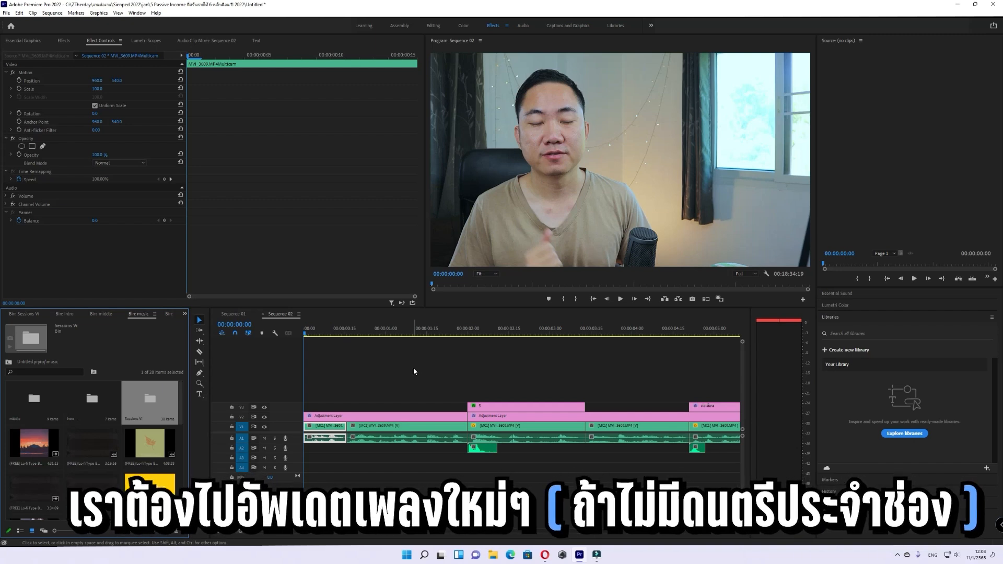
- Place only the audio of "[FREE] Lo-fi Type Beat - Happiness.mp4" on track A3 at the start of the sequence
click(412, 368)
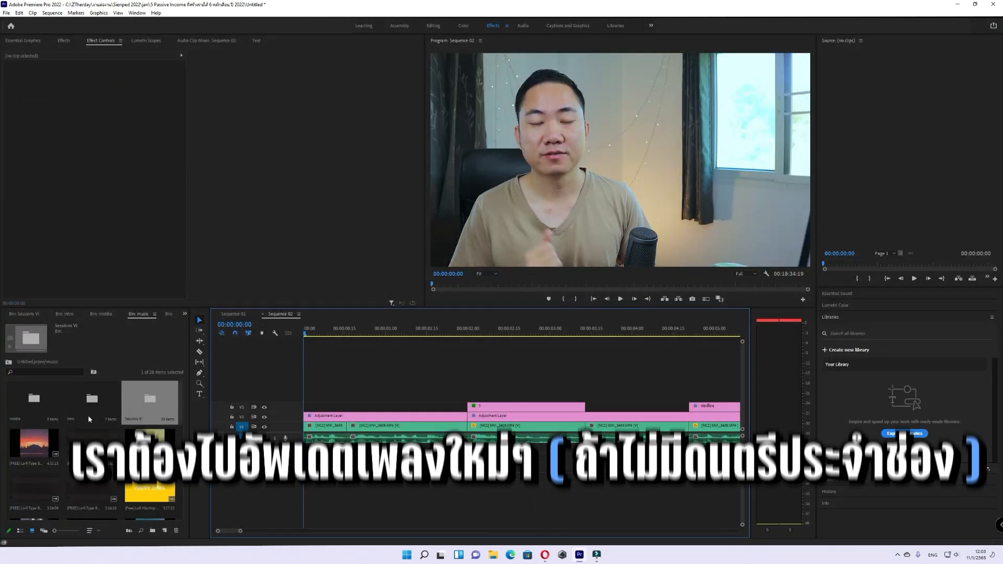
click(547, 367)
scroll(605, 369, down, 4)
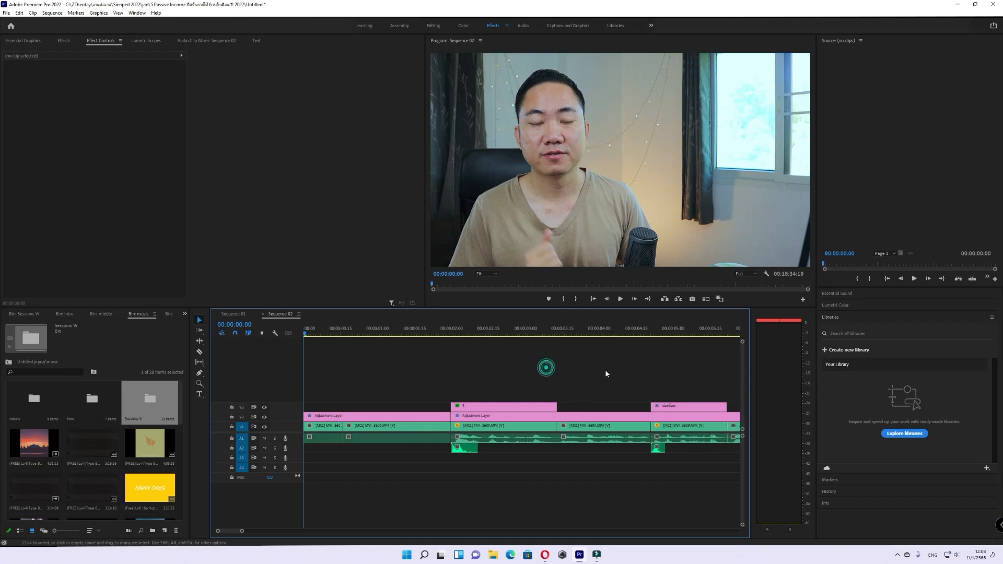
scroll(414, 386, up, 6)
scroll(397, 373, up, 3)
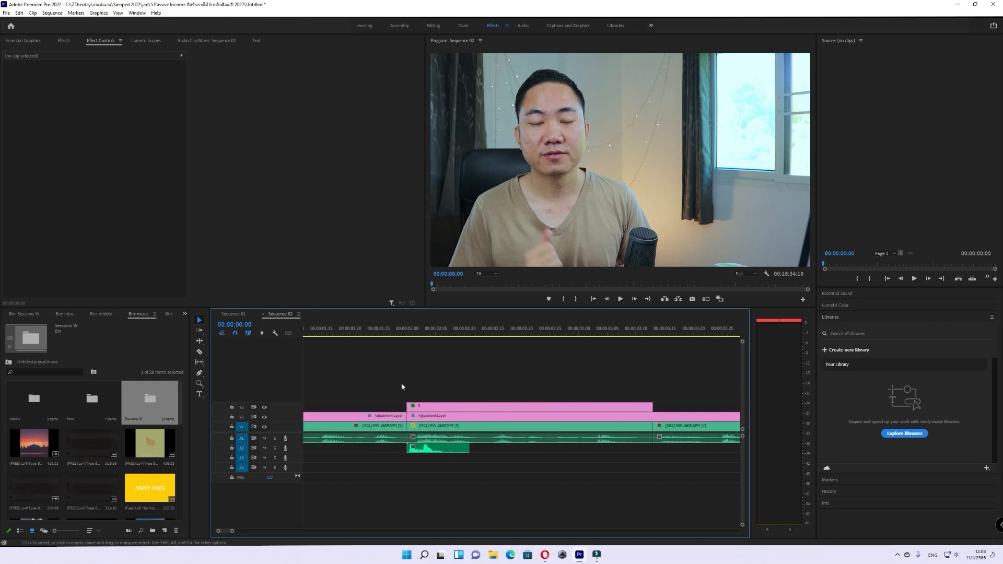
double_click(147, 439)
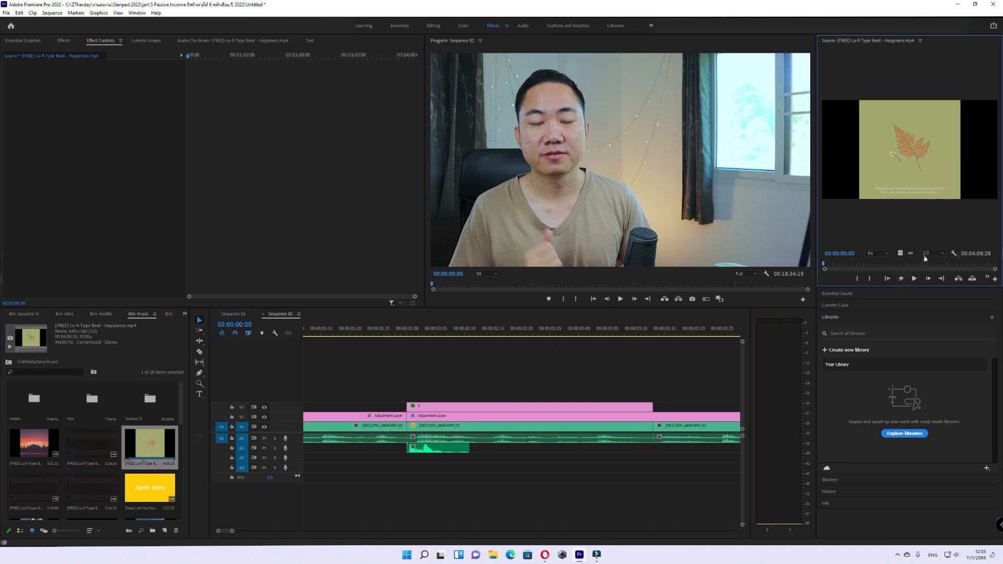
drag(911, 253, 314, 460)
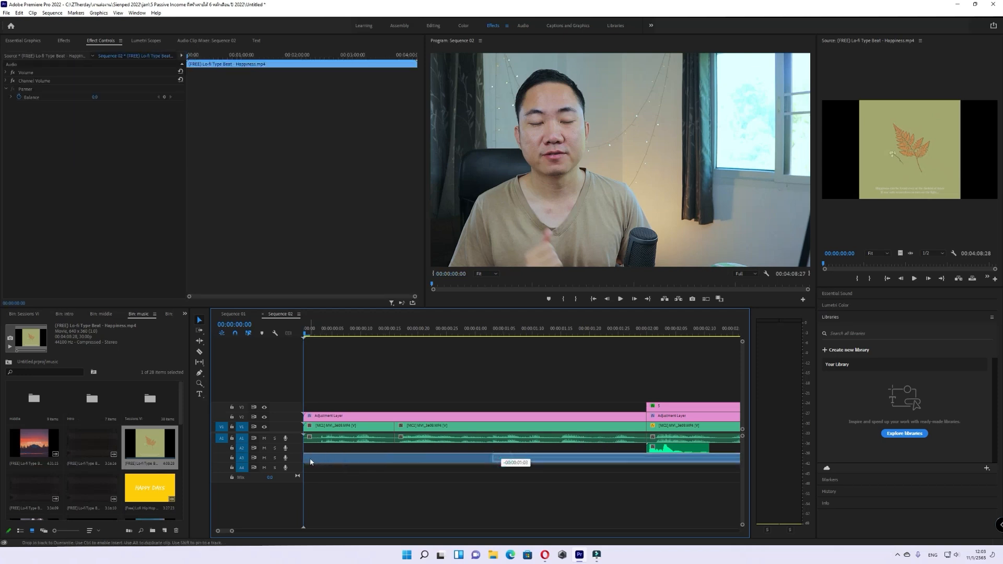
- Play the opening of Sequence 02 from the start to check the lo-fi music under the dialogue and titles
click(453, 389)
key(space)
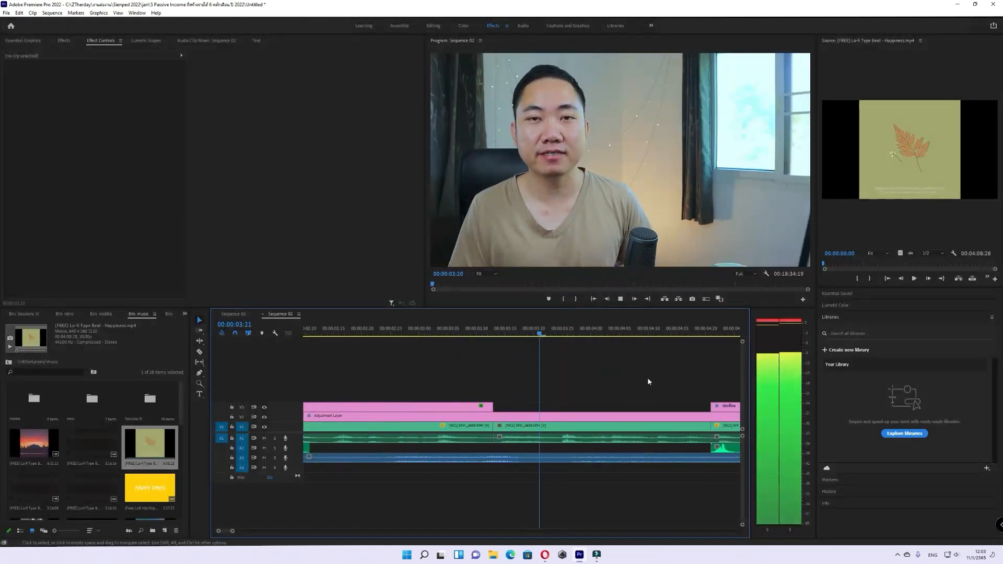
key(space)
key(minus)
drag(328, 330, 304, 332)
key(space)
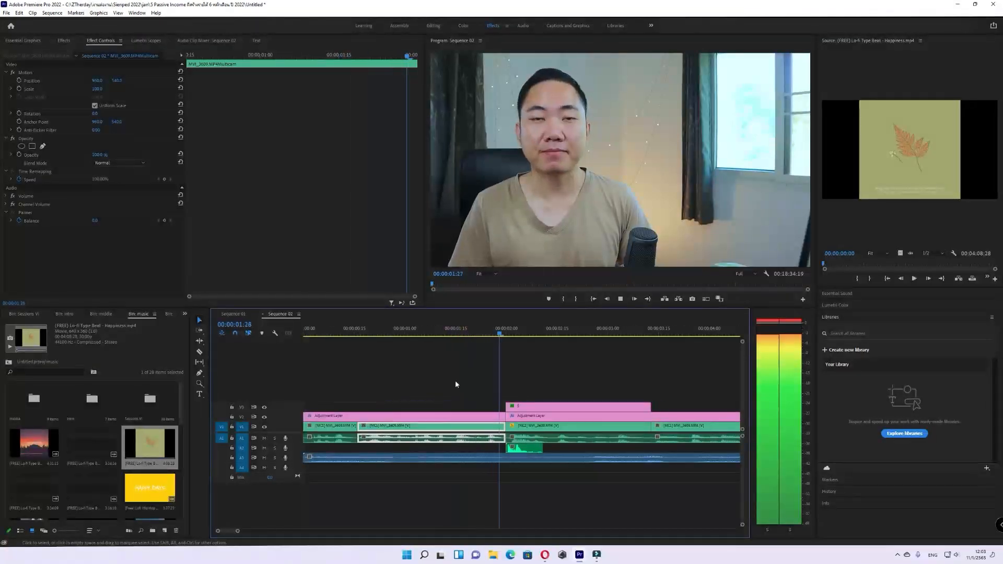
click(656, 359)
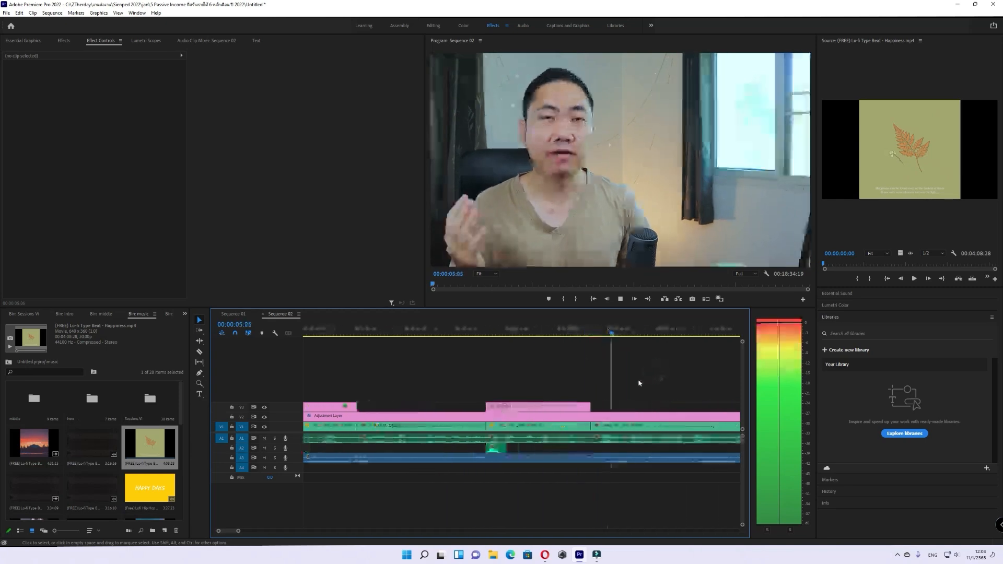
key(space)
- Cut the A3 music at both ends of the second title, delete the piece beneath the title, and play across the gap
scroll(440, 381, up, 4)
drag(397, 329, 351, 341)
click(424, 386)
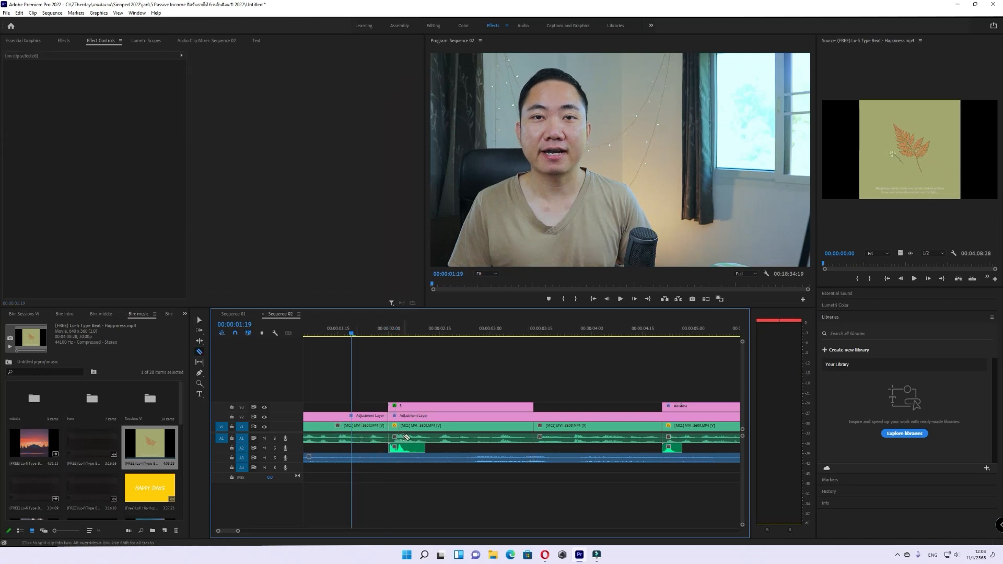
key(space)
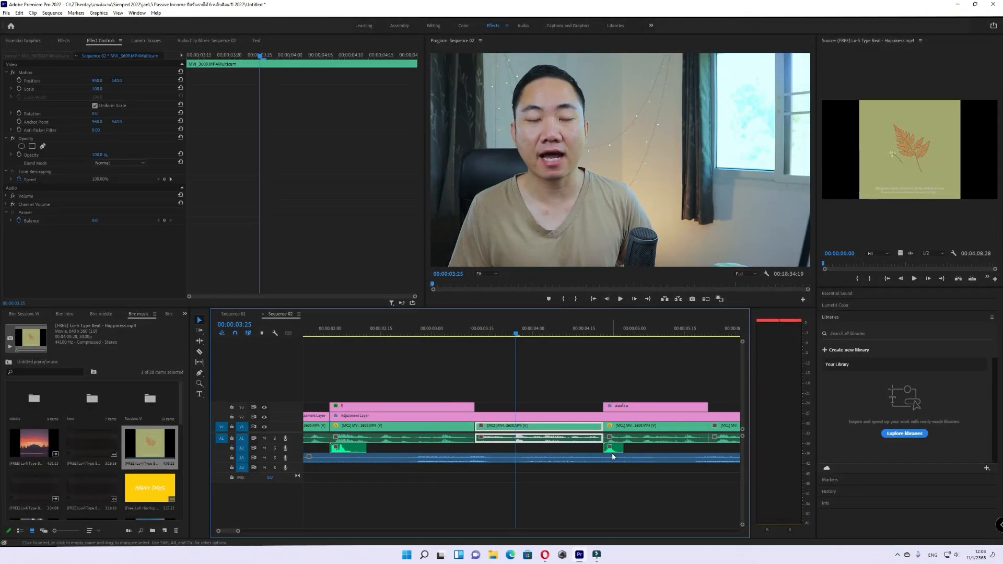
key(v)
click(677, 460)
key(Delete)
key(space)
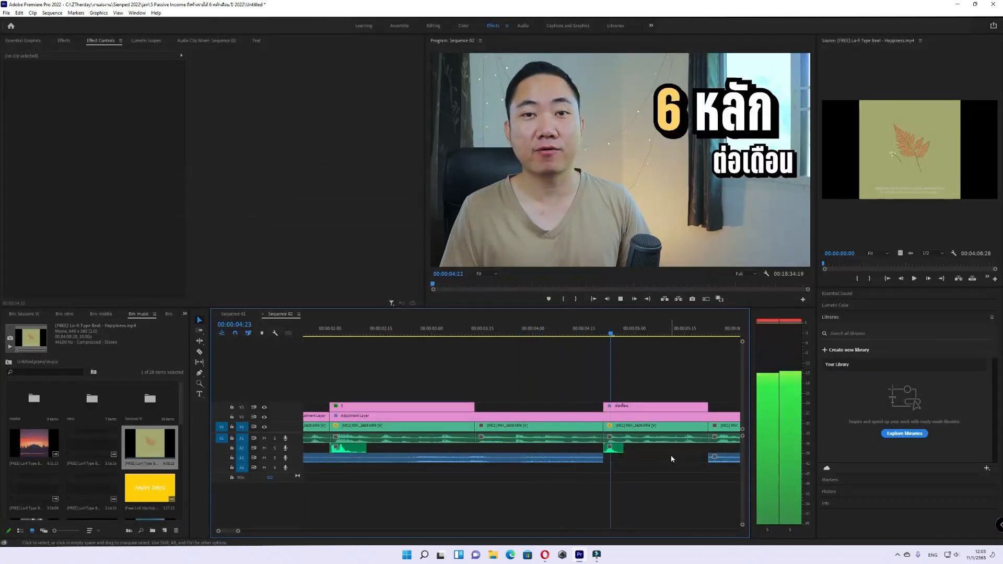
key(space)
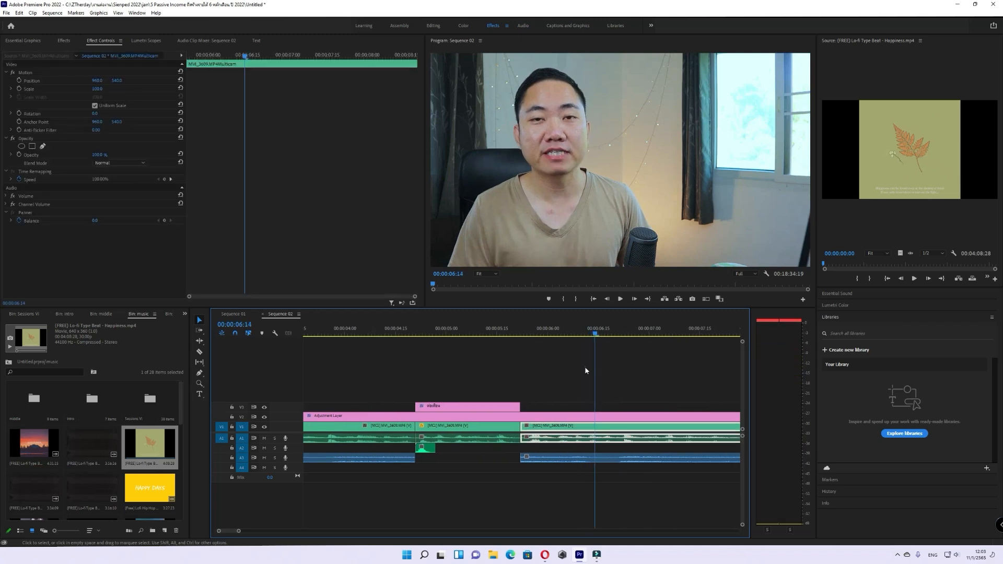
- Review the remaining A3 music along Sequence 02 and return the playhead to the start
click(359, 331)
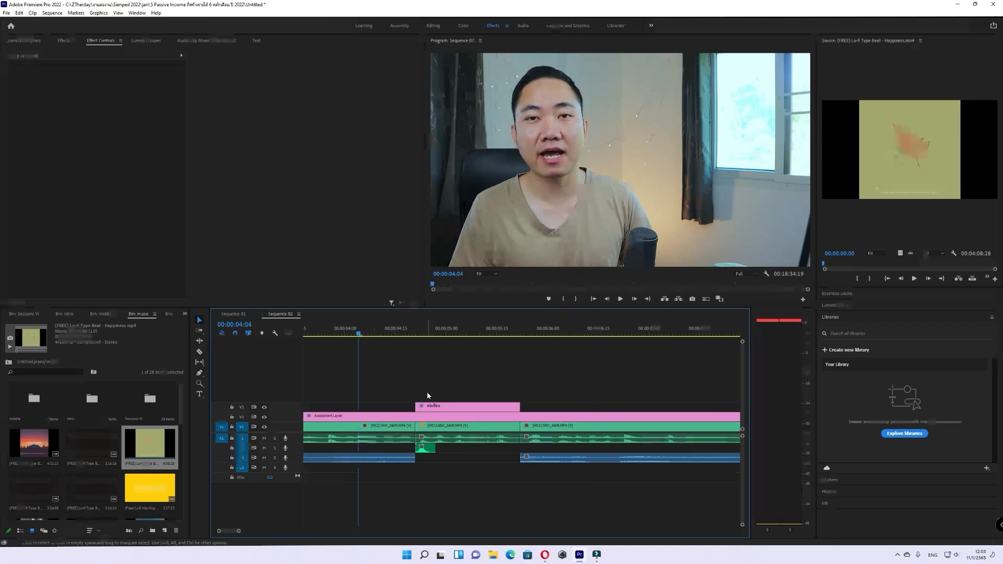
key(minus)
key(minus)
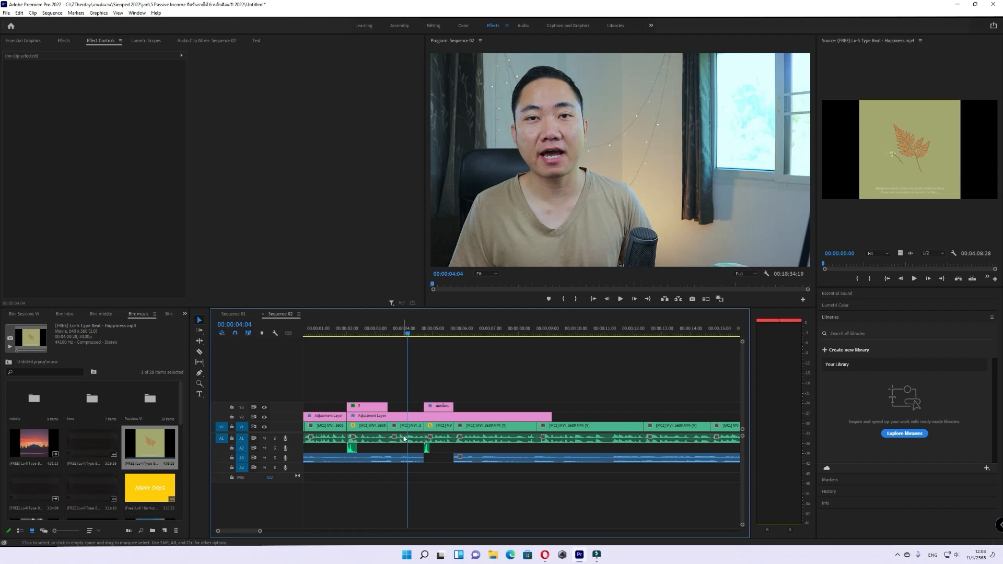
scroll(426, 449, down, 3)
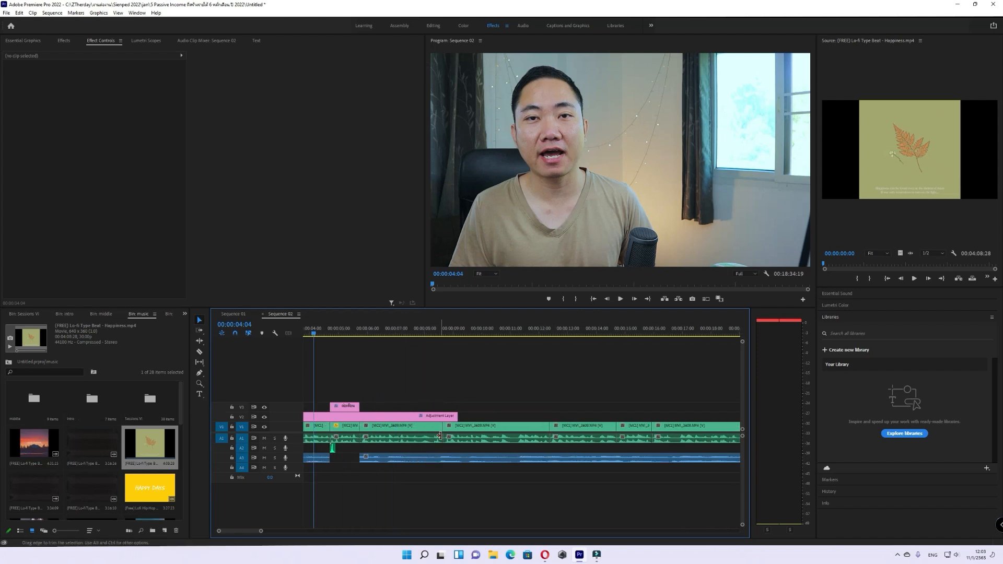
scroll(441, 436, down, 15)
key(minus)
key(minus)
key(minus)
scroll(340, 381, up, 1)
drag(319, 333, 268, 343)
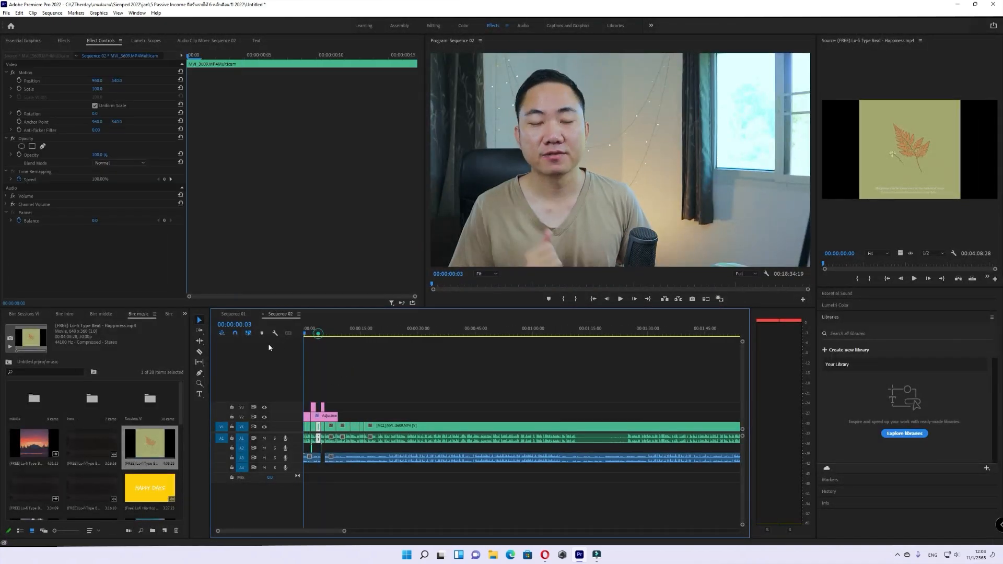
- Switch to Sequence 01 and look over its complete track layout from the beginning to the closing card
click(328, 366)
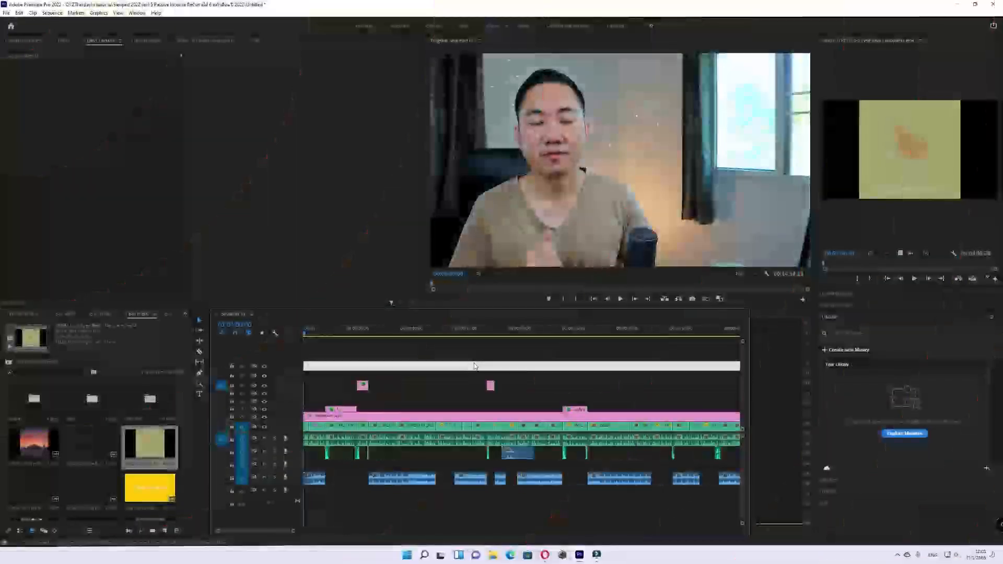
key(minus)
key(minus)
key(minus)
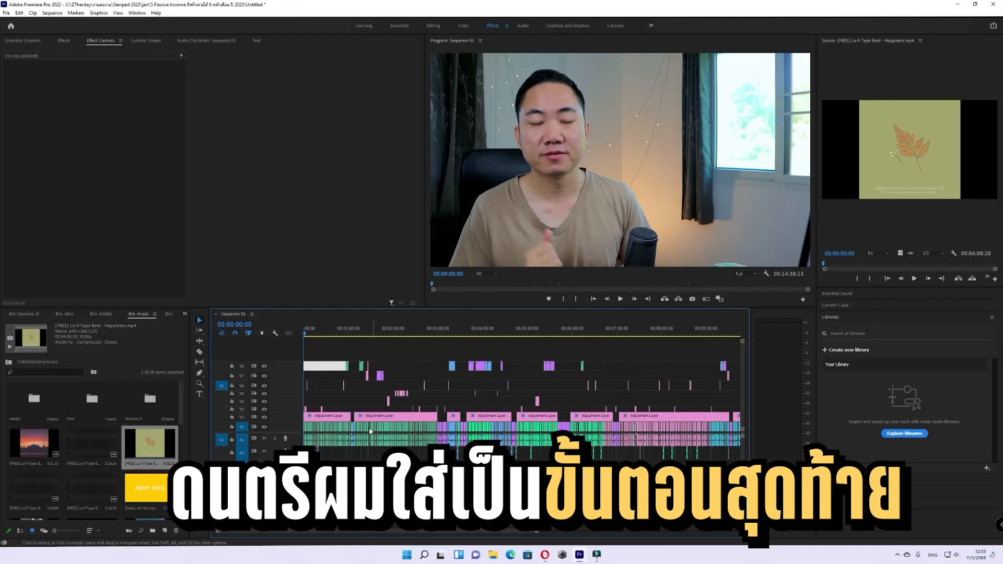
click(354, 337)
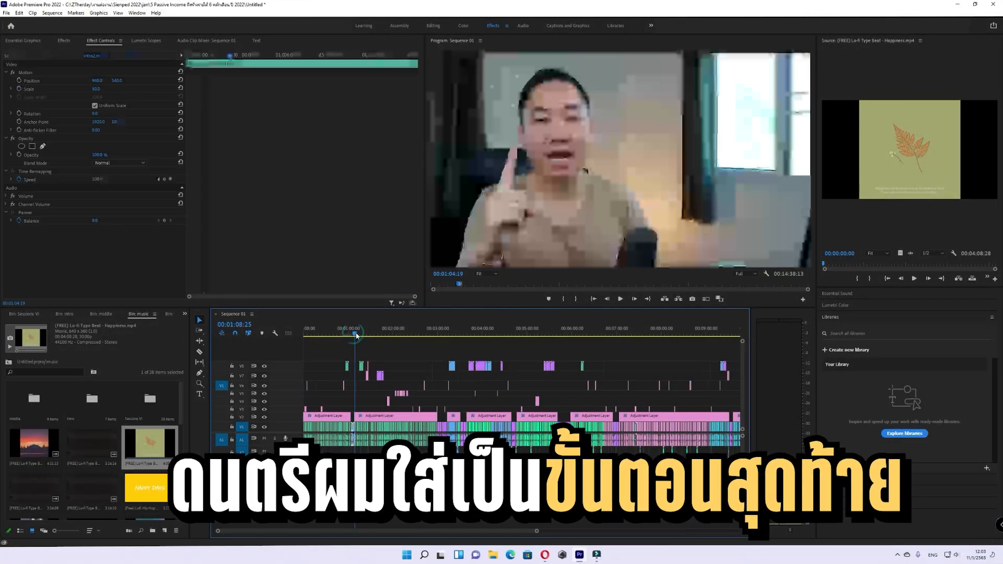
scroll(644, 390, down, 3)
scroll(644, 393, down, 5)
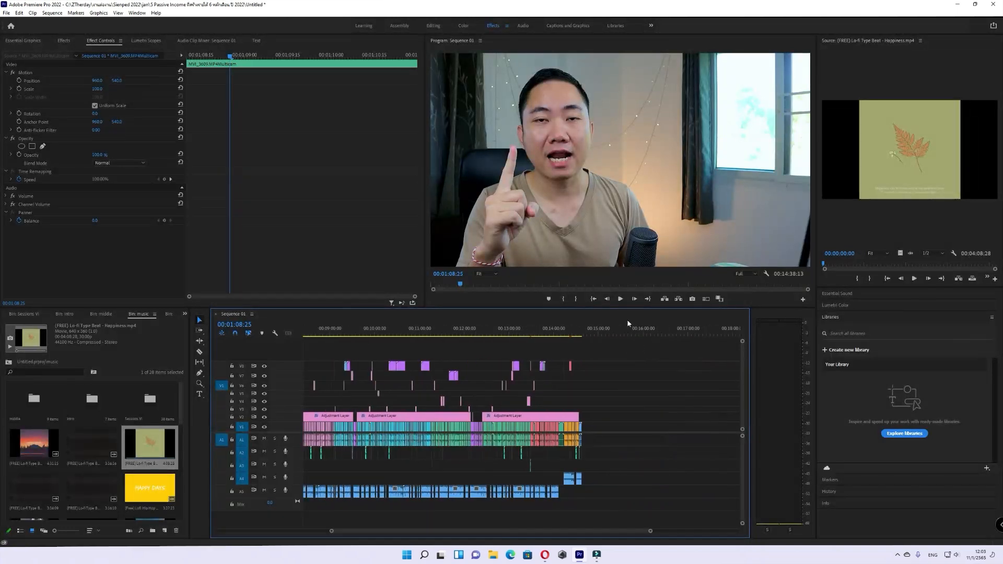
click(589, 330)
drag(583, 337, 581, 337)
click(592, 365)
scroll(604, 399, up, 7)
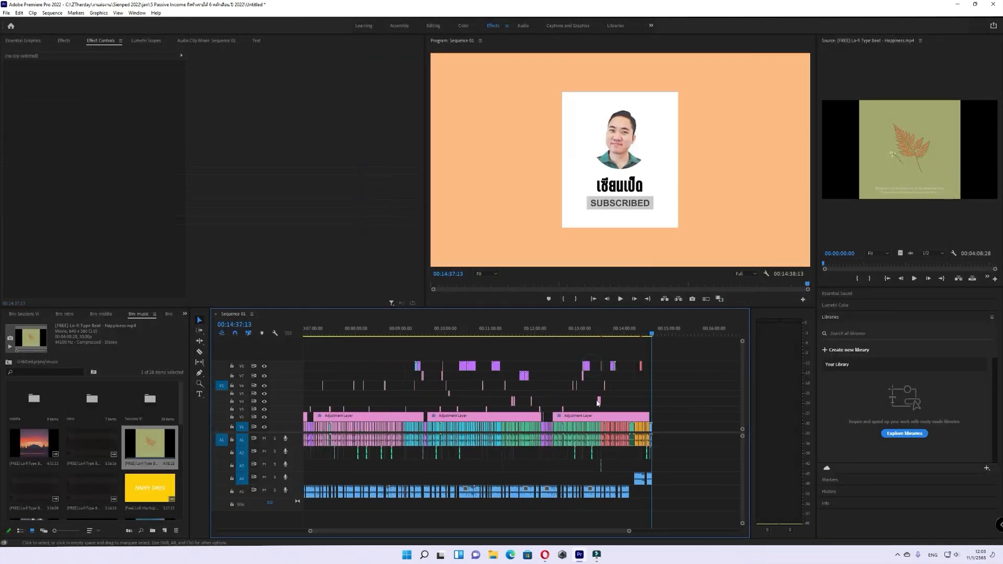
scroll(340, 412, up, 1)
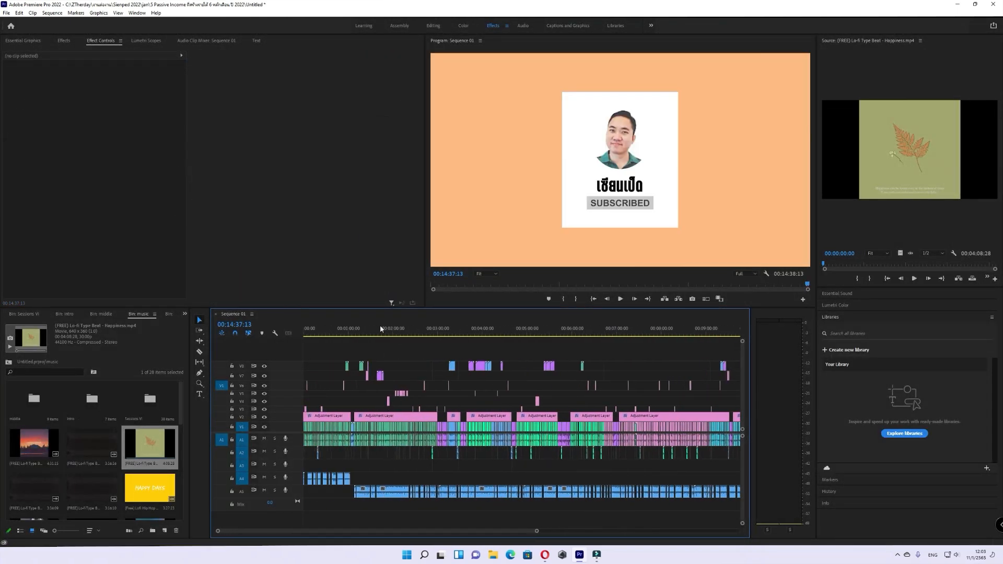
- Examine how the clips in Sequence 01 are colour-labelled by content section, sampling frames from the opening to the ending
click(396, 332)
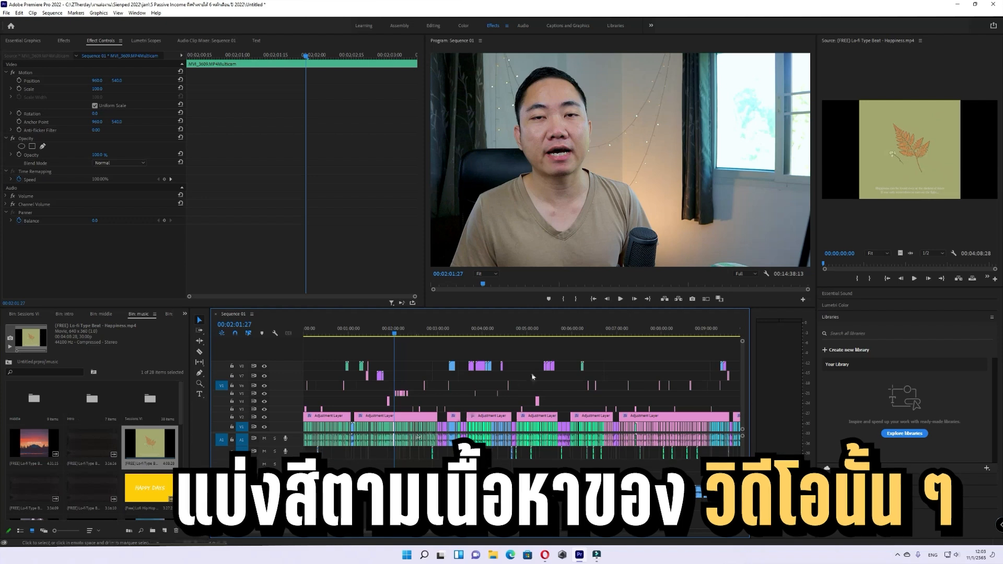
click(498, 328)
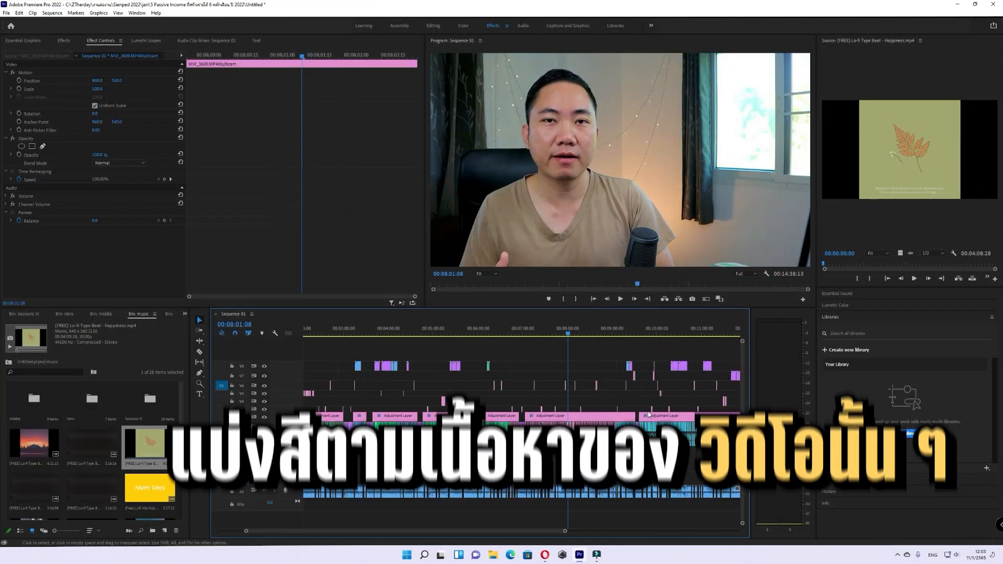
scroll(649, 416, down, 3)
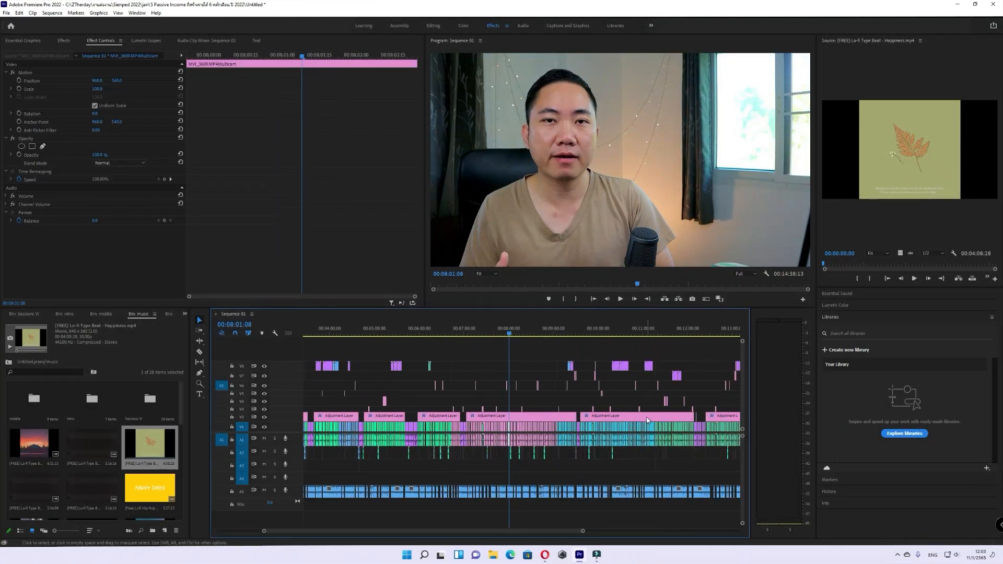
scroll(647, 419, down, 3)
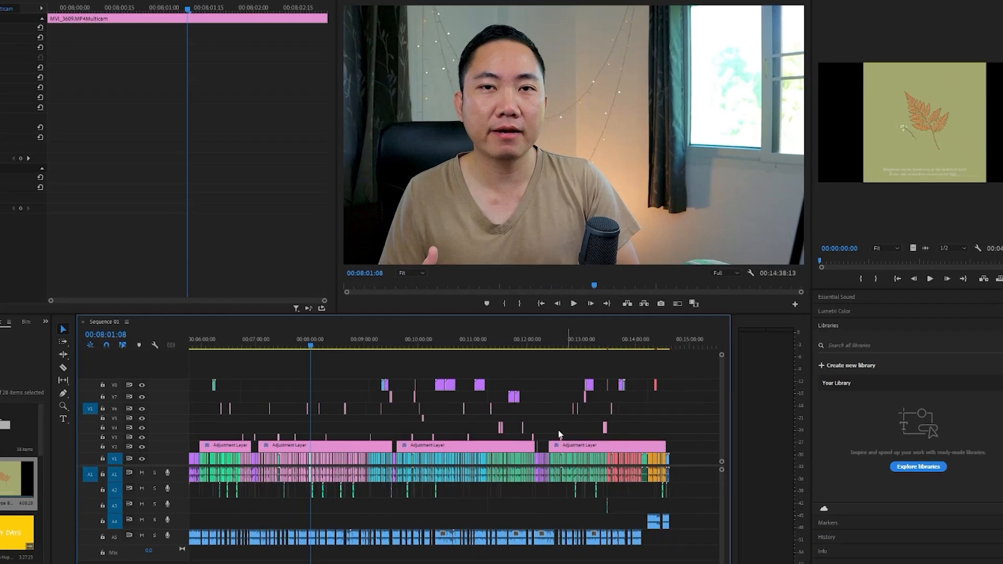
scroll(430, 526, up, 10)
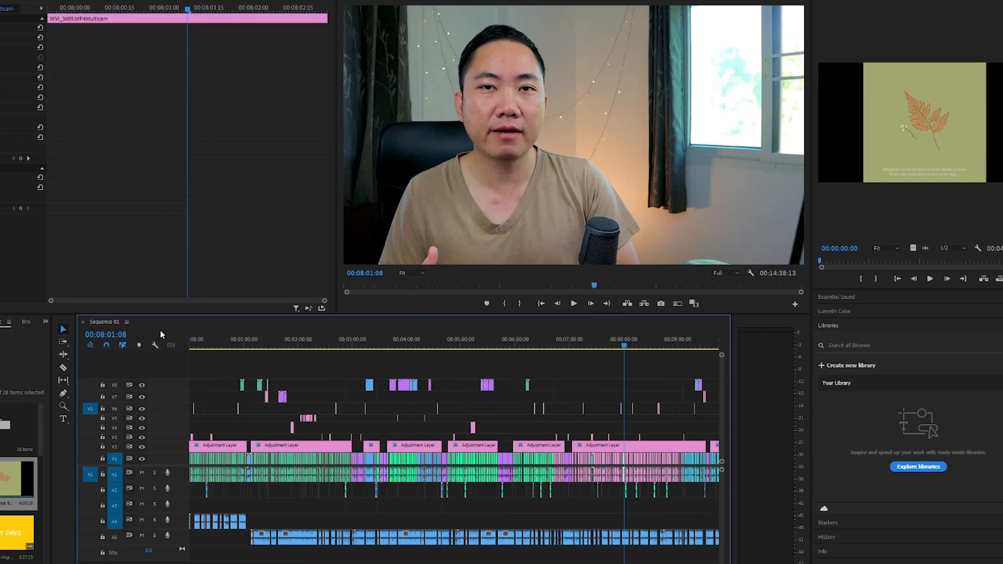
click(200, 342)
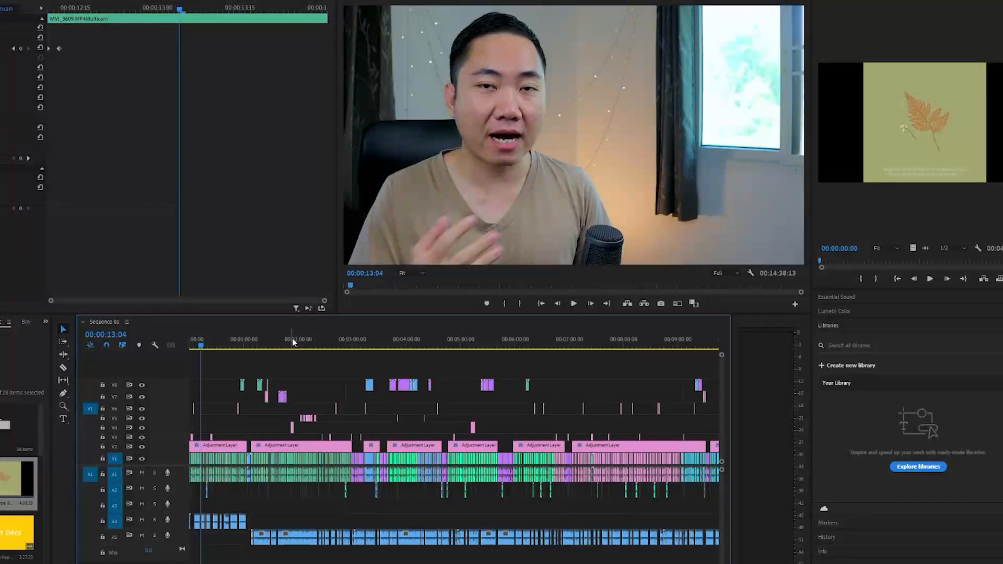
click(316, 342)
click(655, 340)
scroll(652, 355, down, 5)
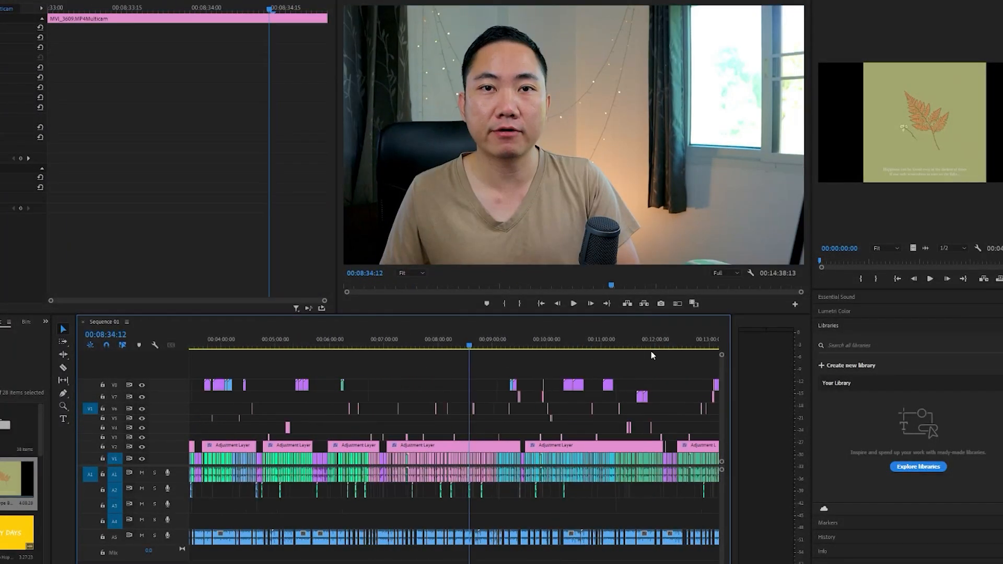
scroll(650, 352, down, 5)
click(579, 342)
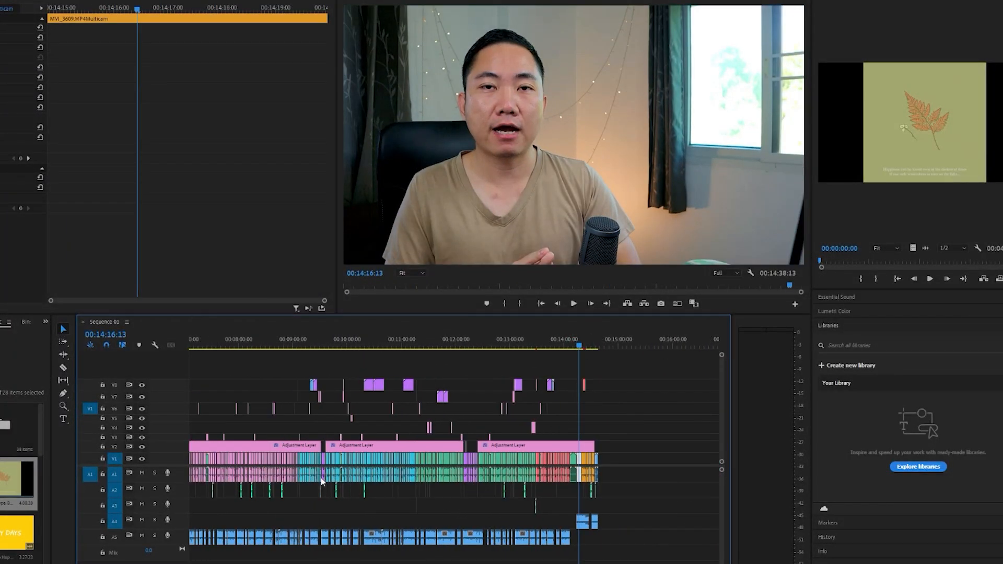
- Inspect the separate A4 music pieces in the opening and scrub to the title at about 25 seconds
scroll(321, 481, up, 6)
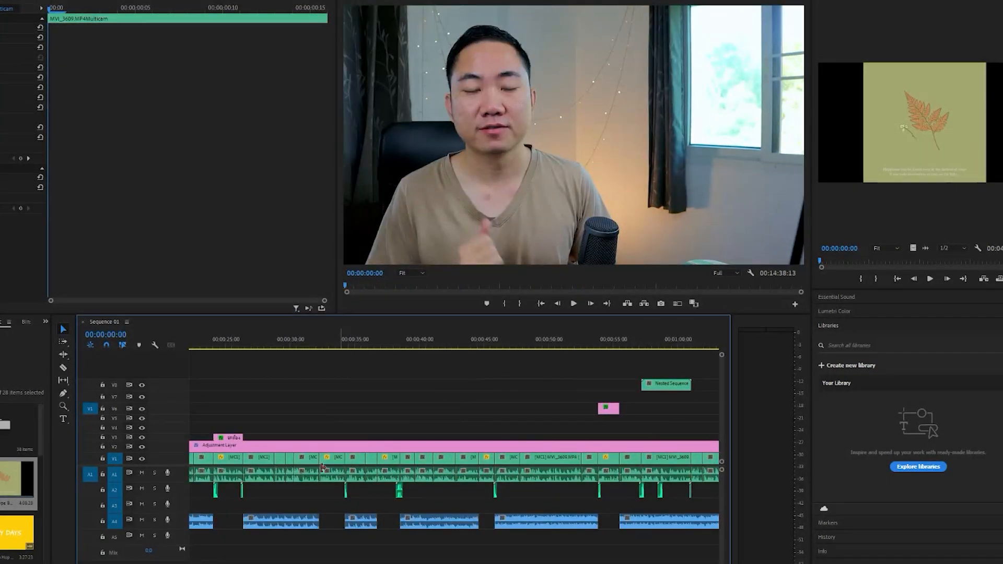
scroll(345, 468, up, 3)
drag(217, 345, 523, 394)
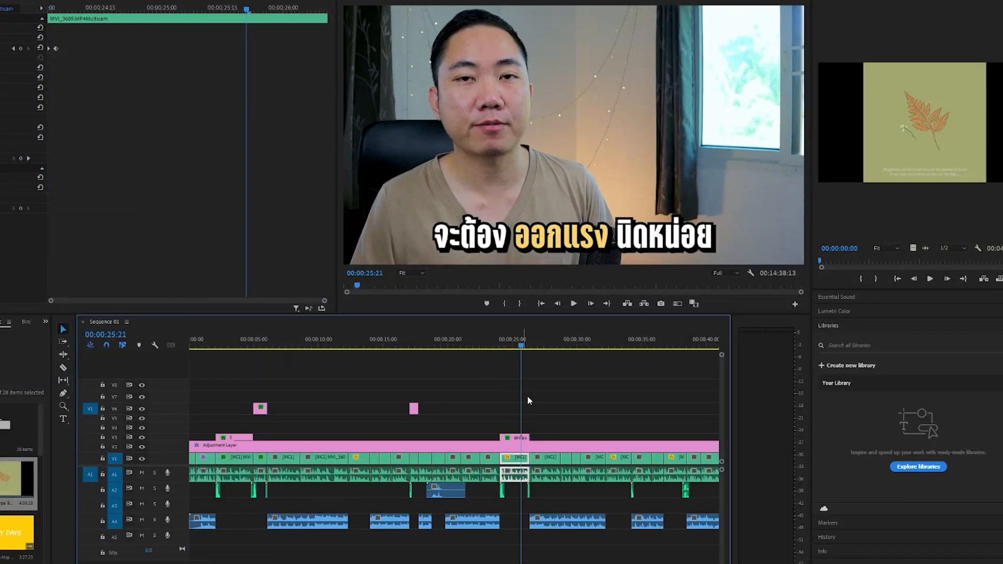
- Scan the A5 music segments through the rest of Sequence 01 and move the playhead to the closing subscribe card
scroll(559, 417, down, 3)
key(minus)
key(minus)
key(minus)
scroll(484, 408, down, 10)
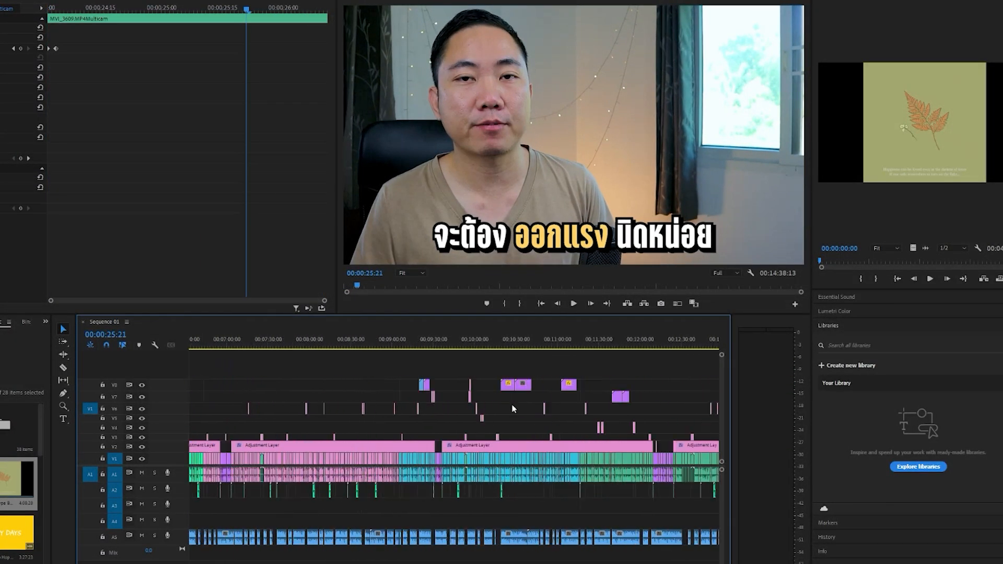
scroll(571, 407, down, 5)
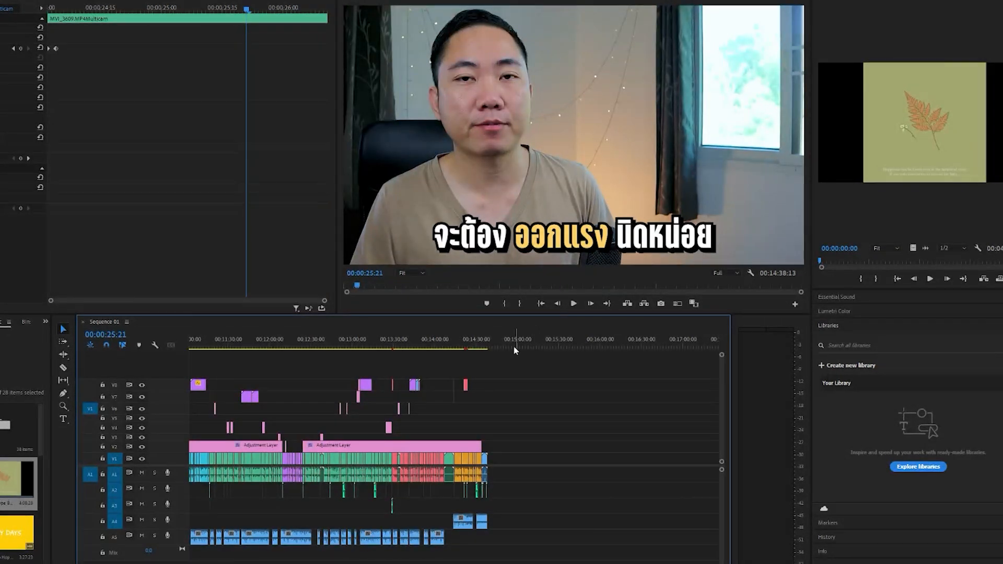
drag(481, 344, 489, 346)
click(501, 396)
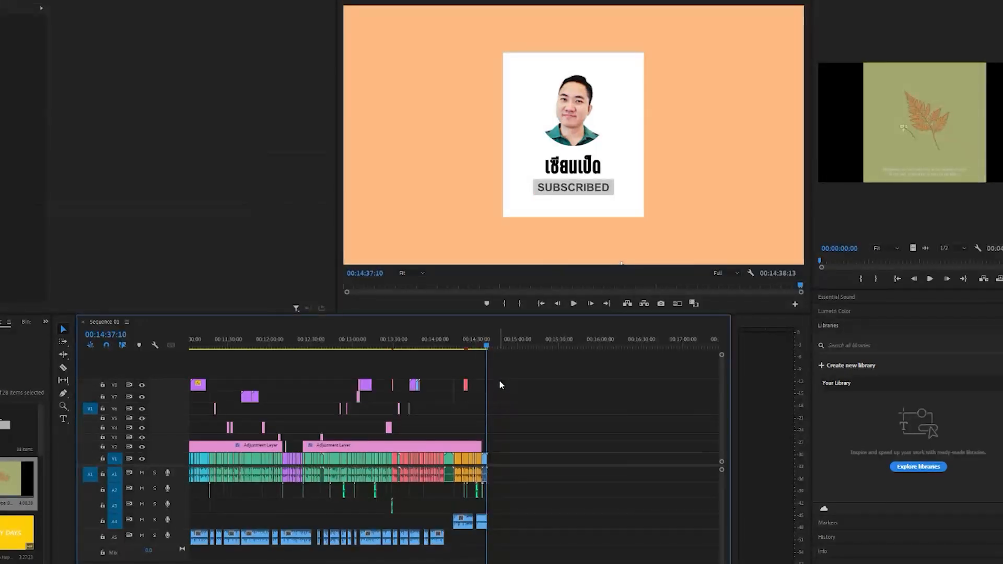
- Return to the section before the "Google Adsense" title and play from about 00:02:57 to hear the music gap there
scroll(463, 399, up, 15)
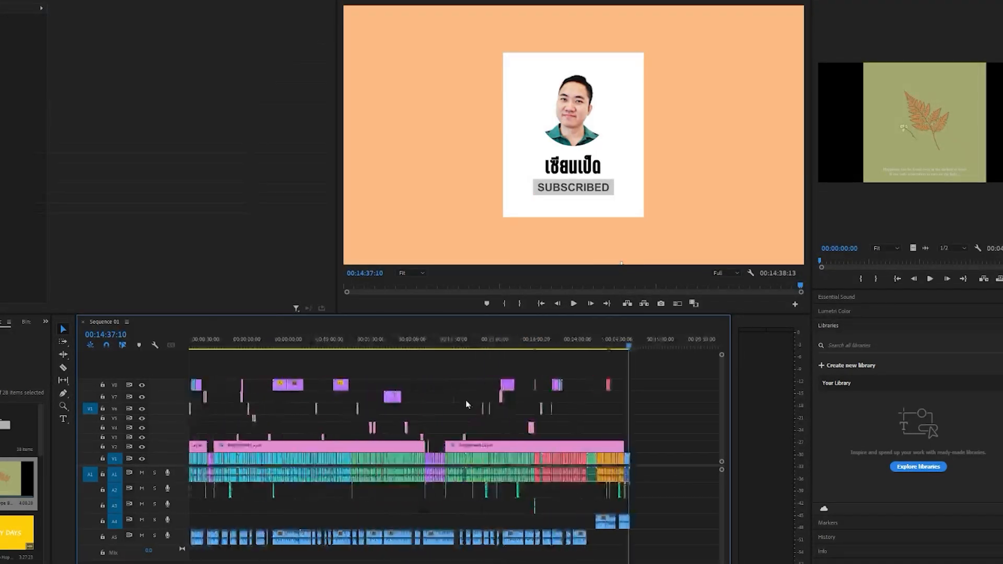
scroll(309, 448, up, 3)
drag(350, 335, 363, 340)
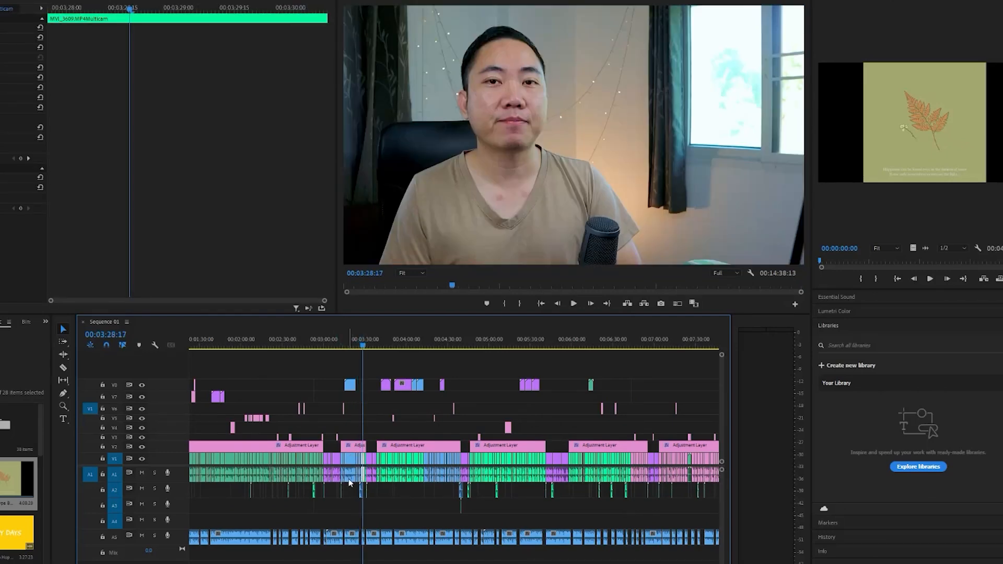
scroll(352, 482, up, 6)
scroll(626, 530, up, 4)
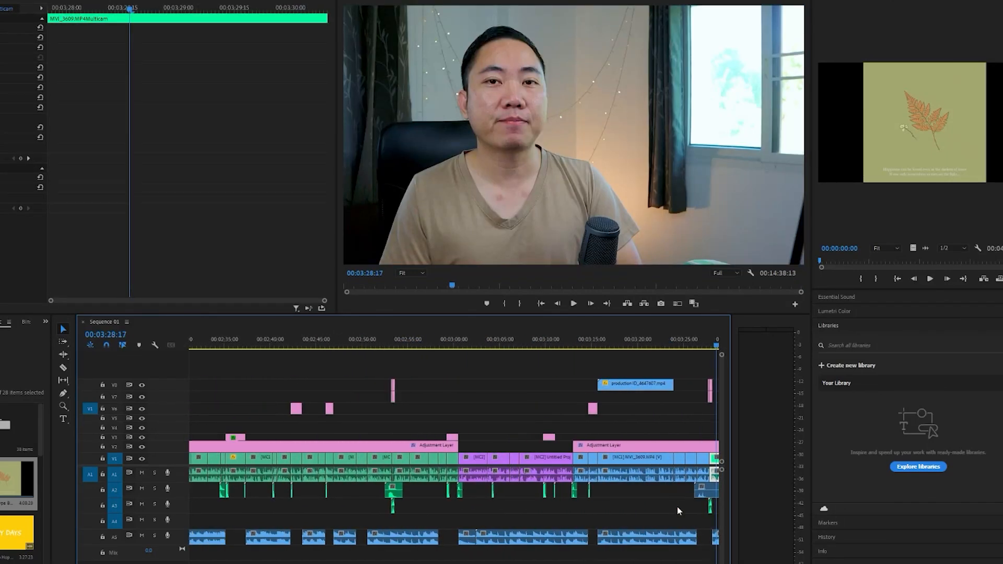
click(663, 420)
click(433, 339)
scroll(463, 528, up, 5)
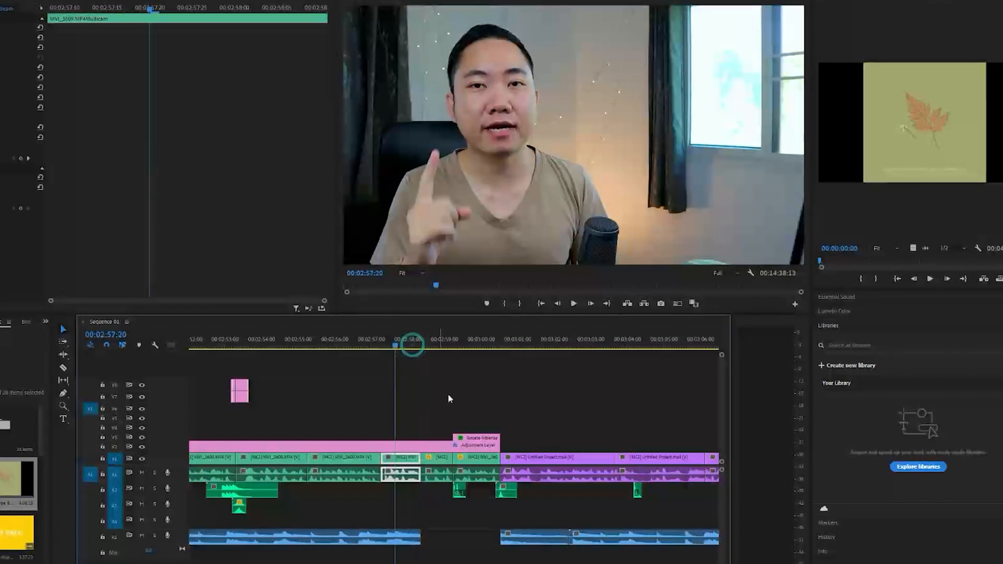
key(space)
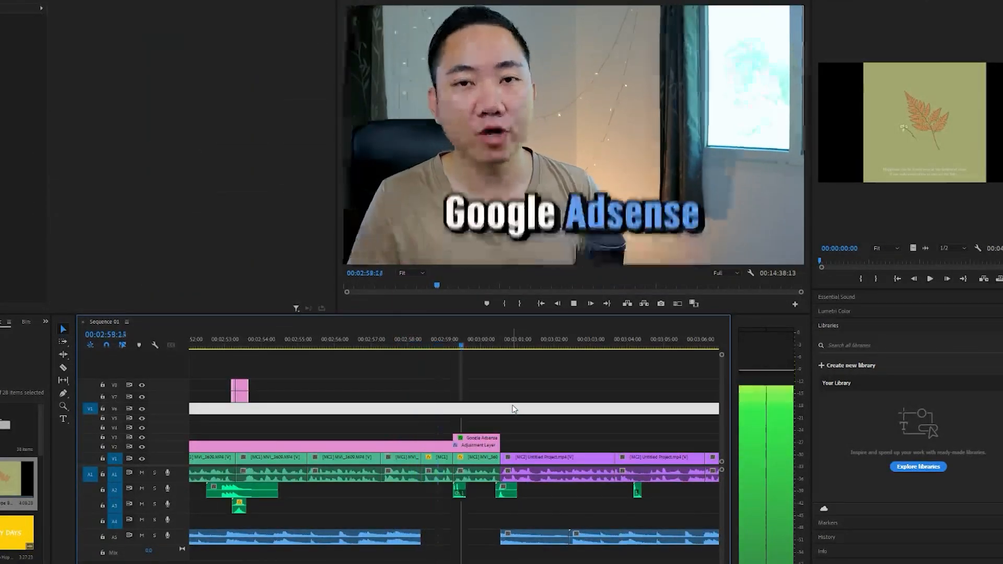
- Stop playback, look over the colour-labelled sections and music cuts across Sequence 01, and place the playhead at about 00:02:47
key(space)
scroll(516, 382, down, 8)
scroll(426, 391, down, 3)
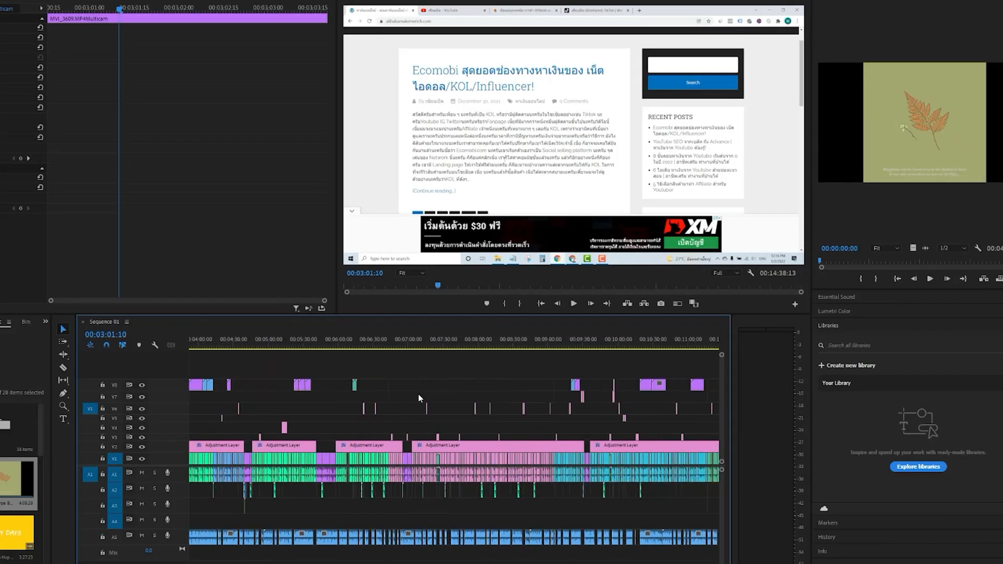
click(428, 383)
scroll(428, 383, up, 8)
drag(242, 339, 197, 356)
drag(293, 353, 385, 356)
click(437, 369)
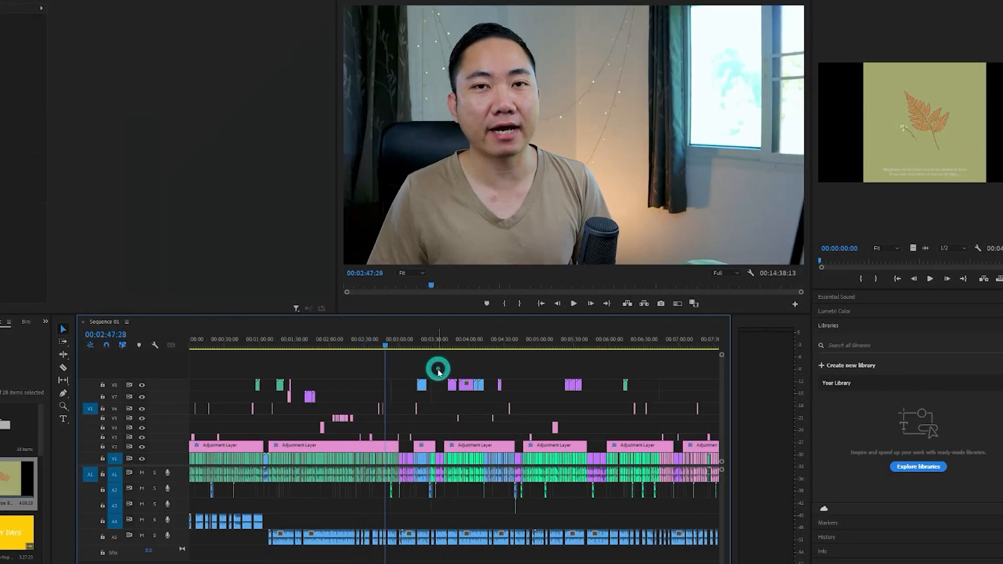
scroll(544, 368, down, 5)
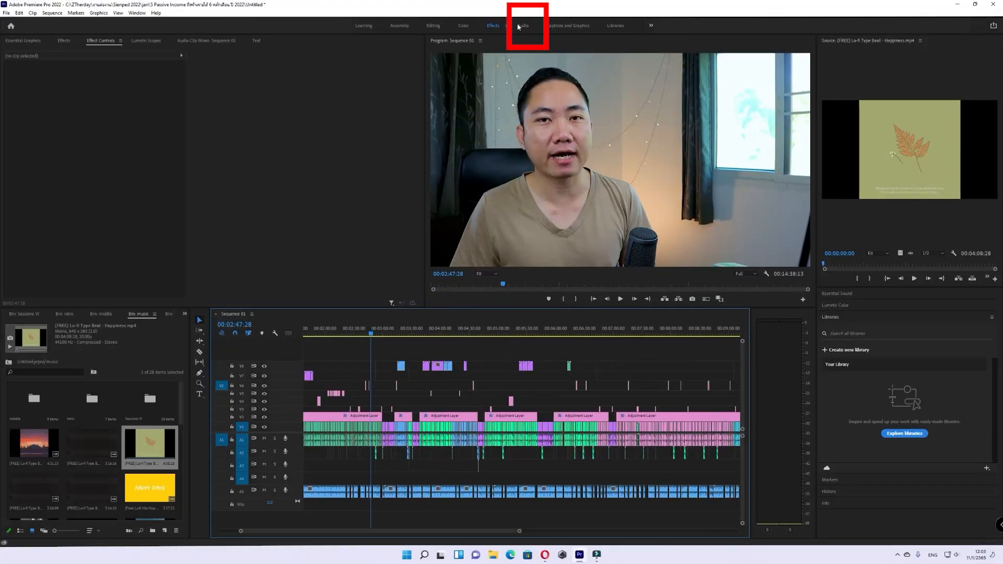
- Switch to the Audio workspace, widen the source monitor area, and show the Audio Track Mixer for Sequence 01
click(519, 26)
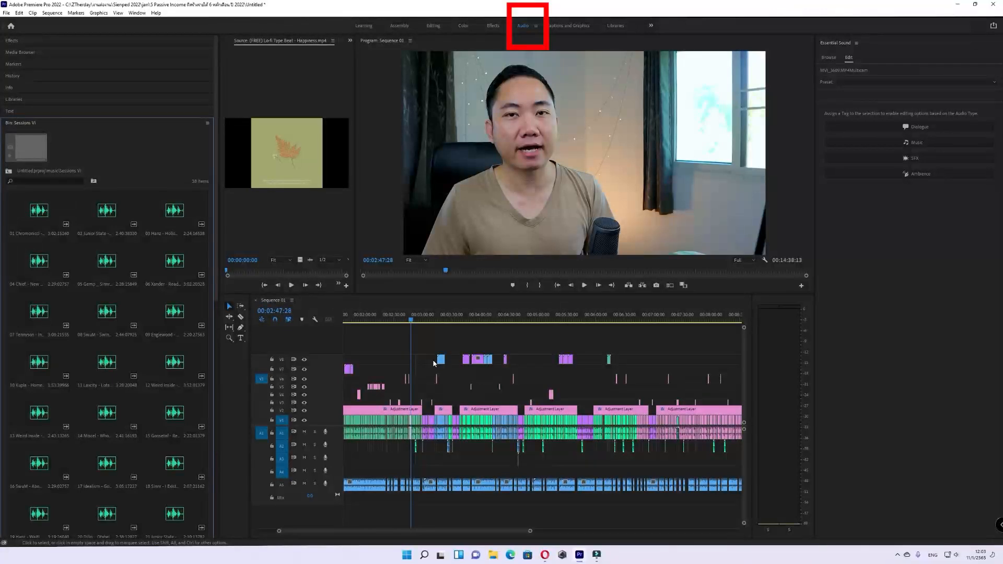
drag(356, 195, 552, 214)
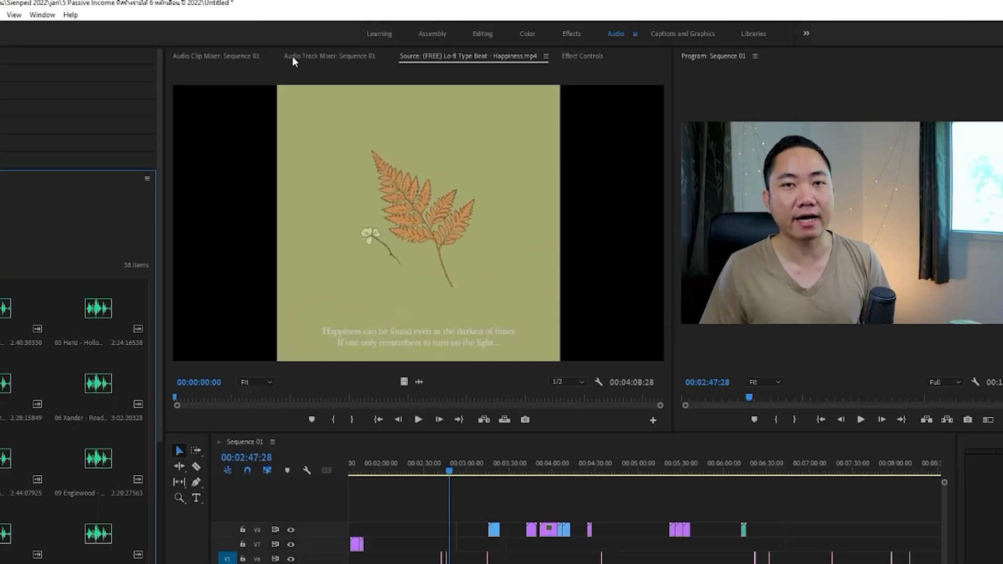
click(321, 40)
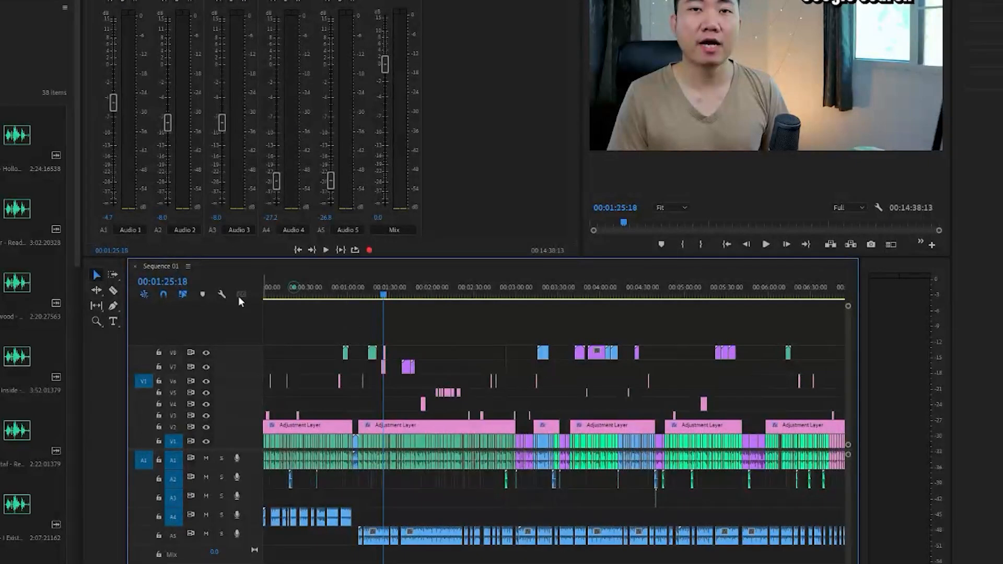
- Return to the start of Sequence 01 and play briefly to about 00:00:01:16, with the opening seconds enlarged in the timeline
key(Home)
key(space)
key(space)
key(=)
key(=)
key(=)
key(=)
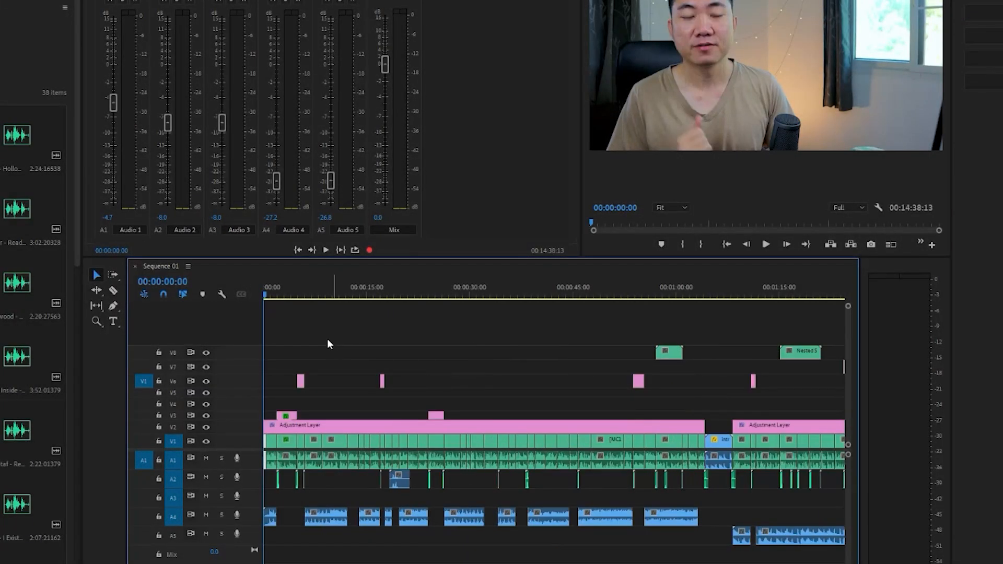
key(space)
key(space)
- Play the opening in short bursts to about 00:00:04:06 while watching the Audio 1 level meter in the track mixer
key(=)
key(=)
key(=)
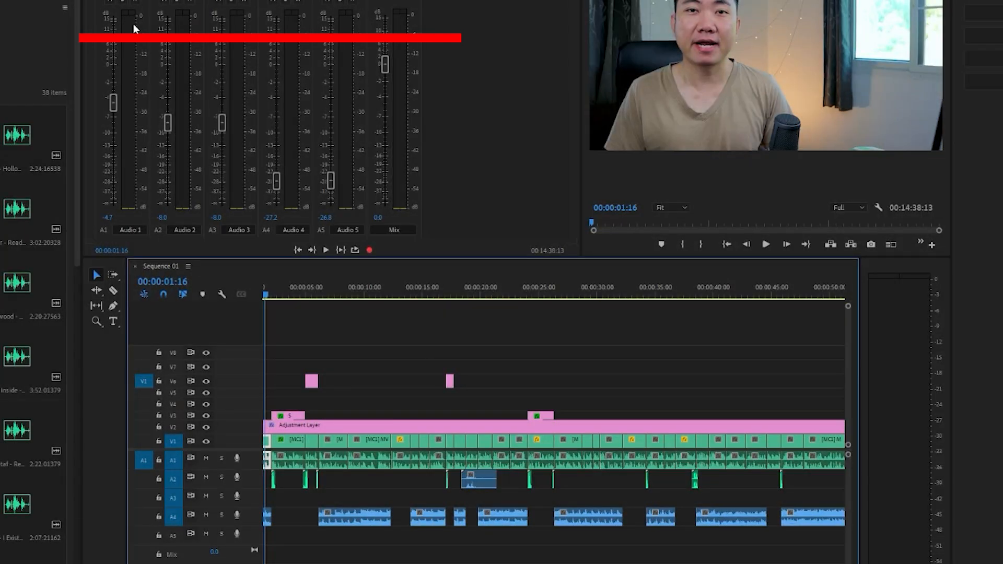
key(space)
key(space)
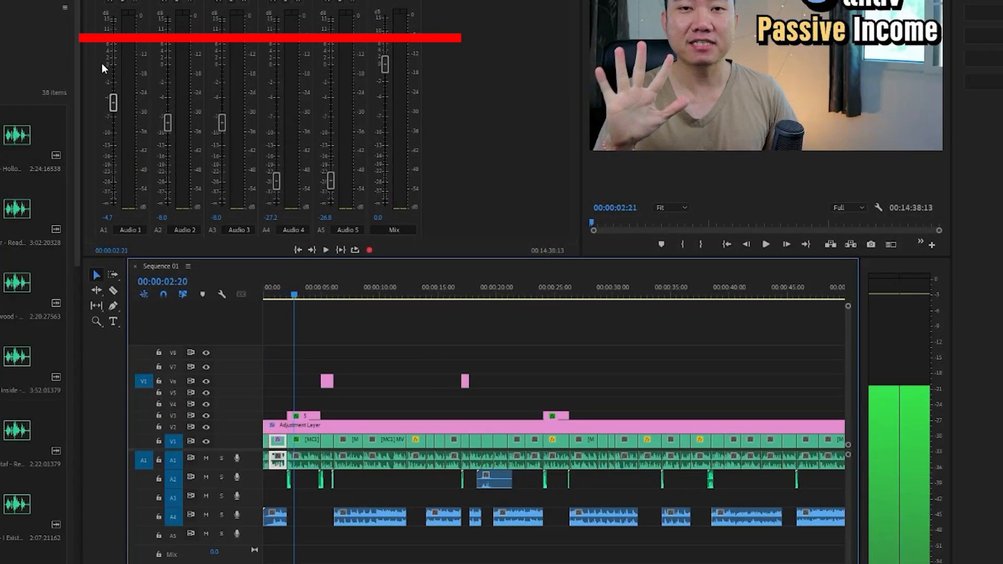
drag(113, 98, 135, 121)
key(space)
key(space)
key(space)
key(space)
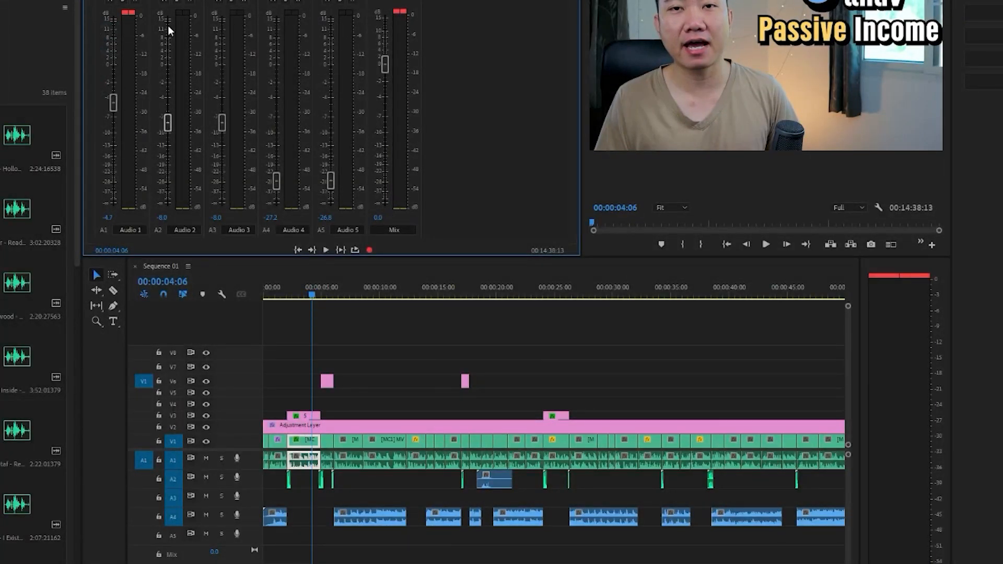
- Compare the mixer channels Audio 1 to Audio 5 with the audio tracks A1 to A5 in the timeline
scroll(374, 358, up, 6)
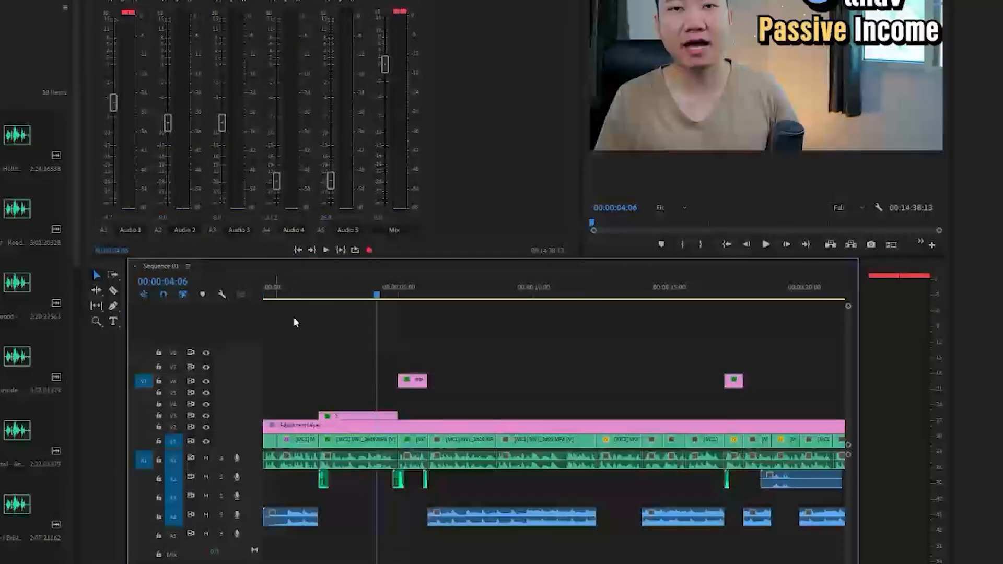
click(125, 229)
click(182, 230)
click(238, 230)
click(288, 229)
click(339, 229)
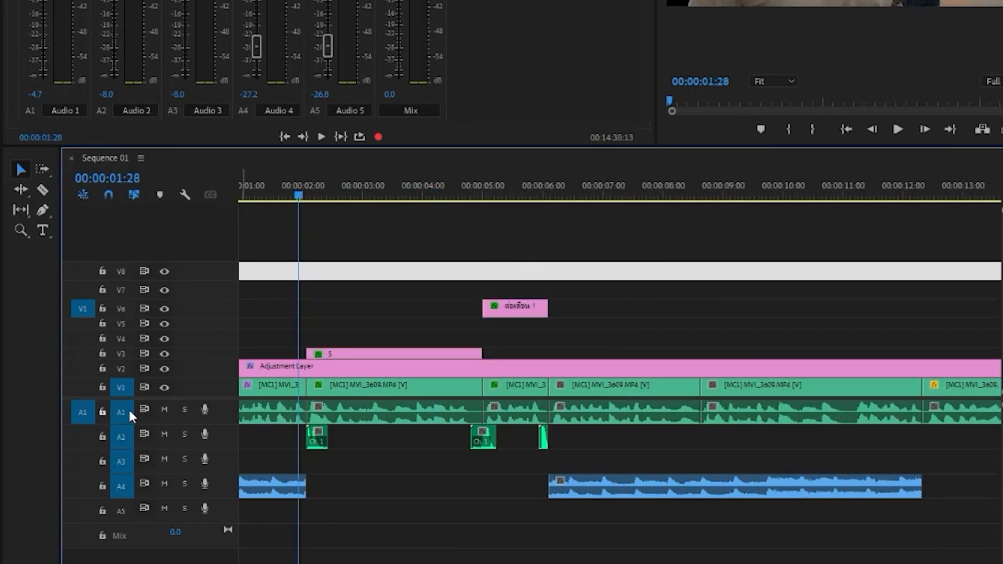
click(26, 400)
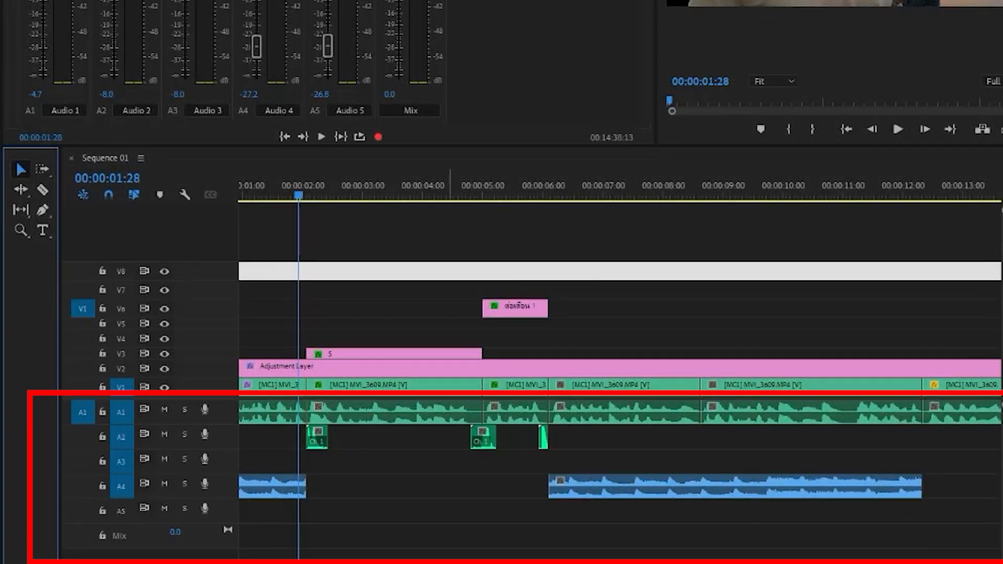
- Examine the voice audio on track A1 through the opening and return the playhead to the sequence start
click(269, 305)
scroll(279, 292, up, 1)
drag(286, 180, 247, 192)
scroll(787, 360, down, 3)
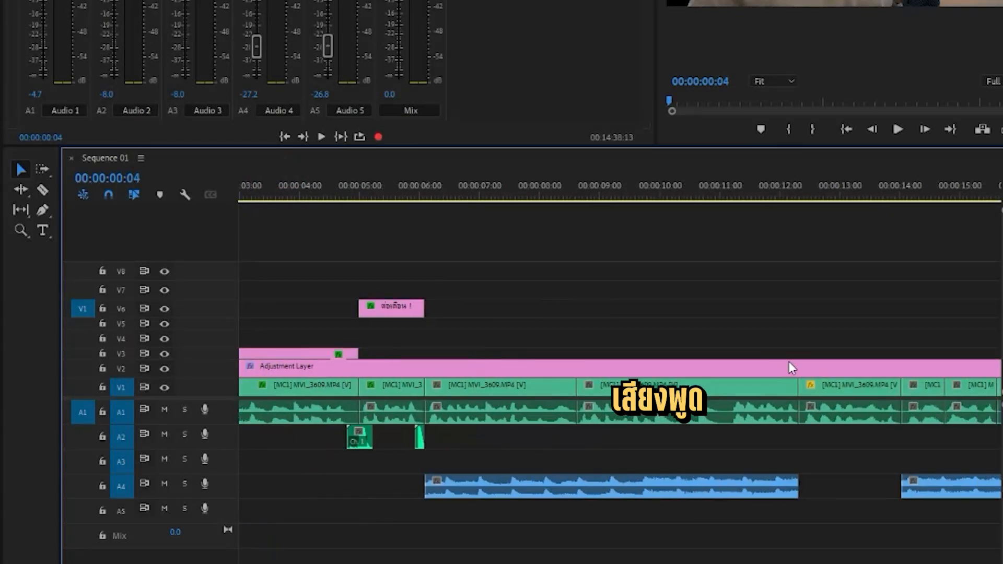
alt+scroll(600, 395, up, 4)
key(Home)
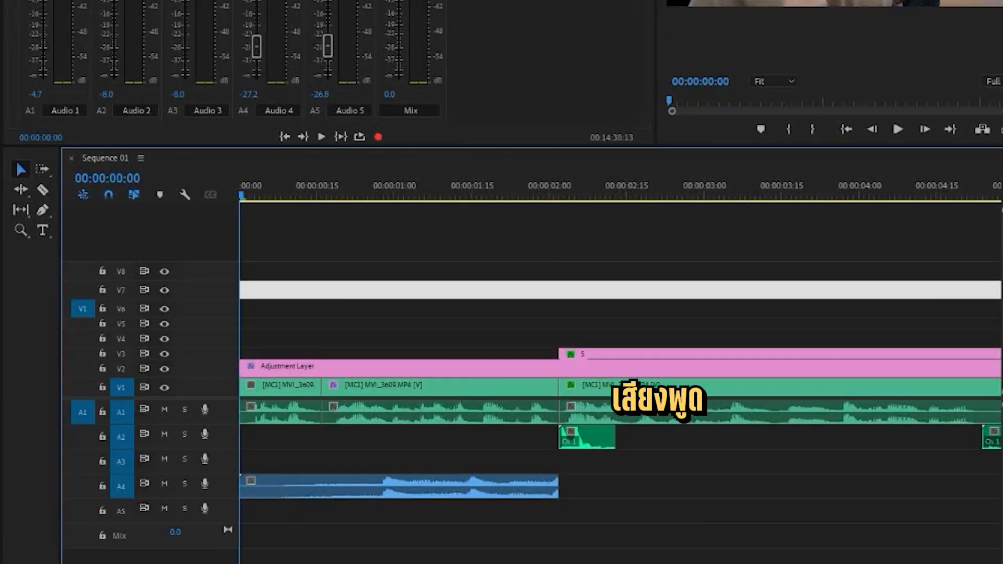
click(373, 282)
- Examine the sound effects on tracks A2 and A3 and move the playhead to the first effect at about 00:00:02:03
click(130, 439)
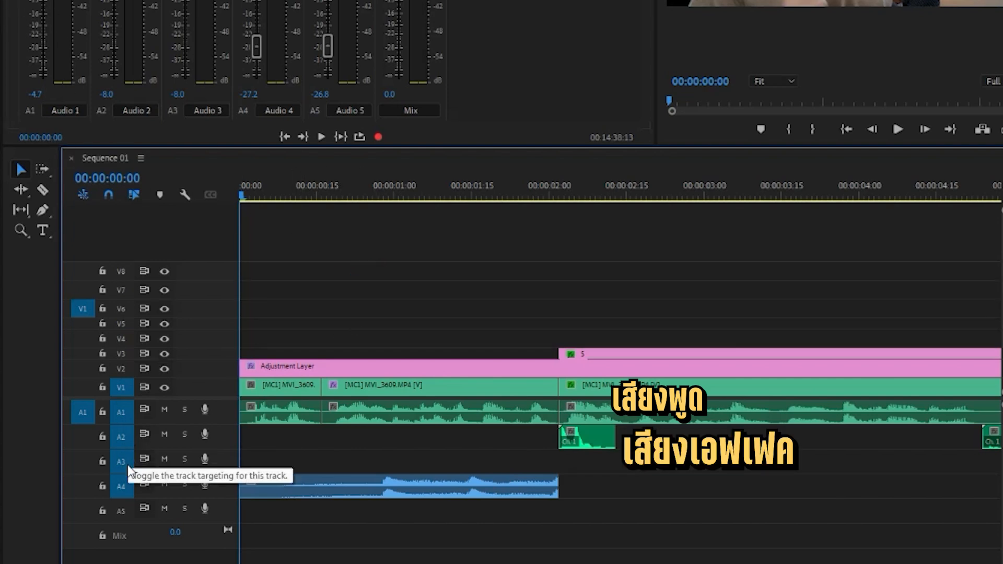
click(385, 447)
scroll(385, 446, down, 3)
click(409, 196)
mouse_move(409, 184)
mouse_down()
mouse_move(430, 196)
mouse_move(407, 195)
mouse_up()
click(437, 235)
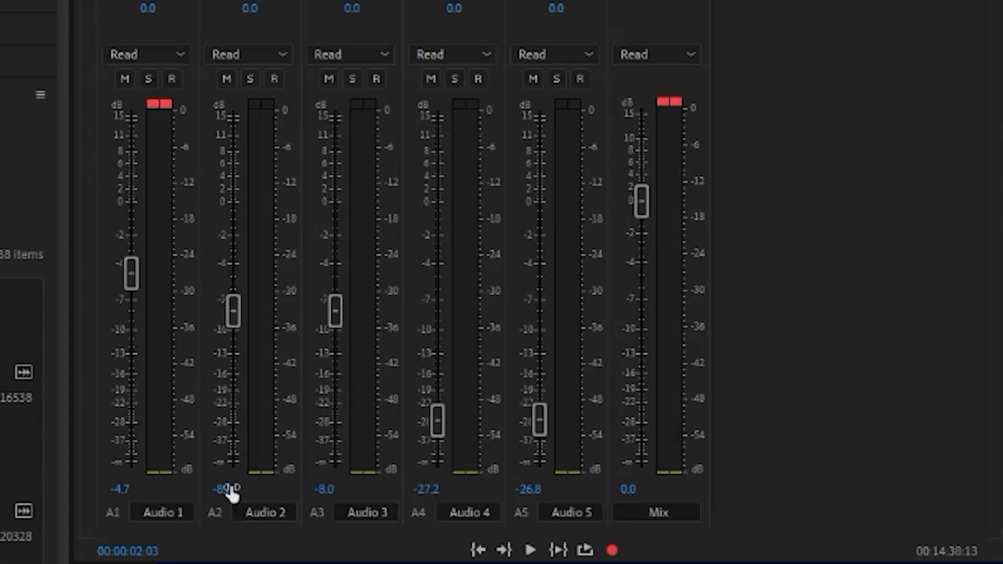
- Check the Audio 2 volume value in the mixer and play from 00:00:00:23 to watch the track levels
click(108, 94)
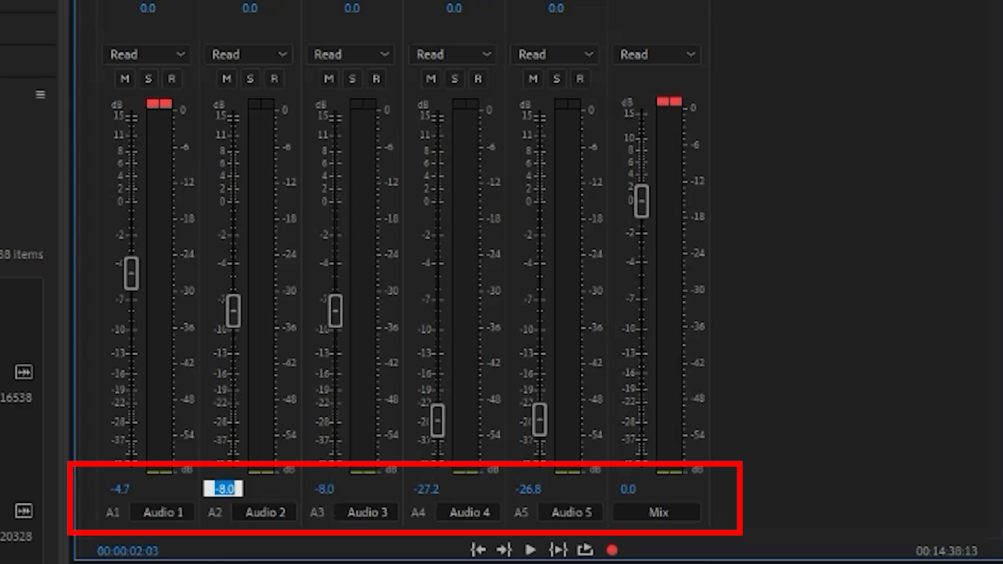
click(464, 421)
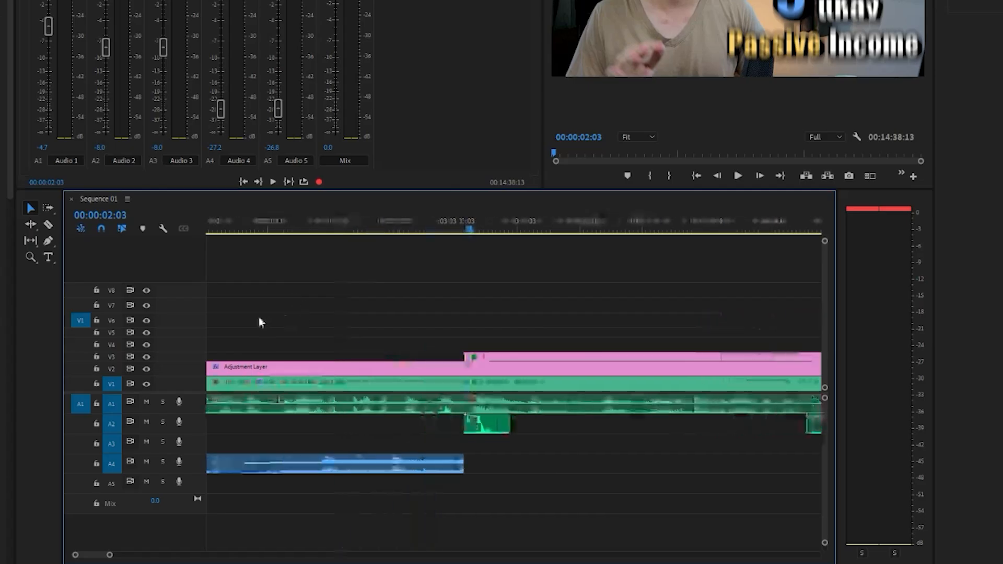
click(304, 230)
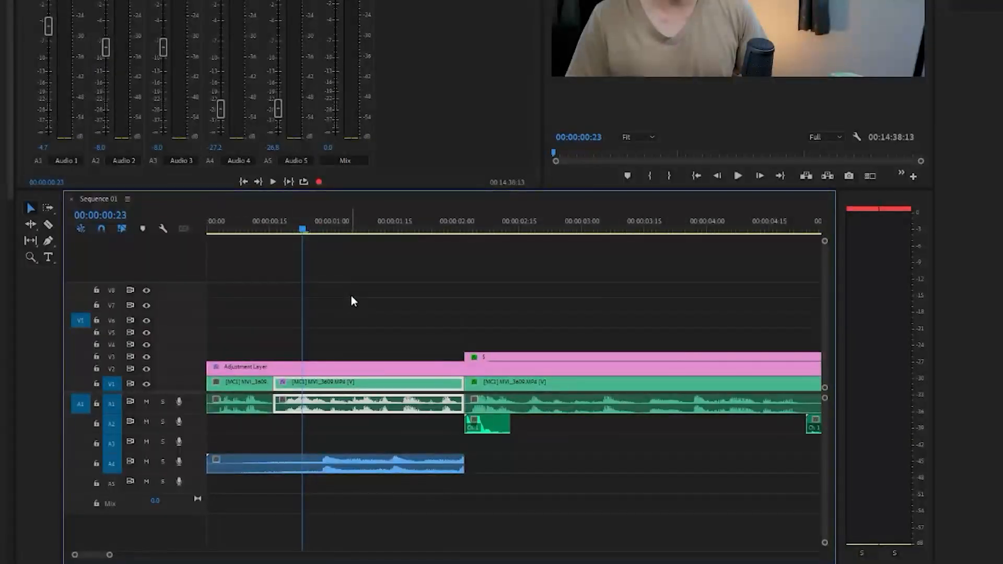
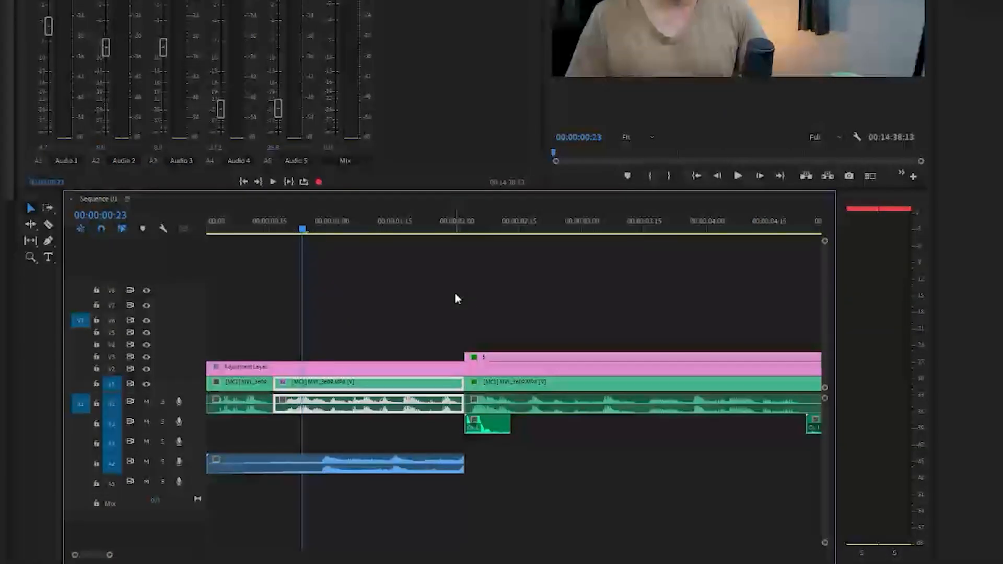
key(space)
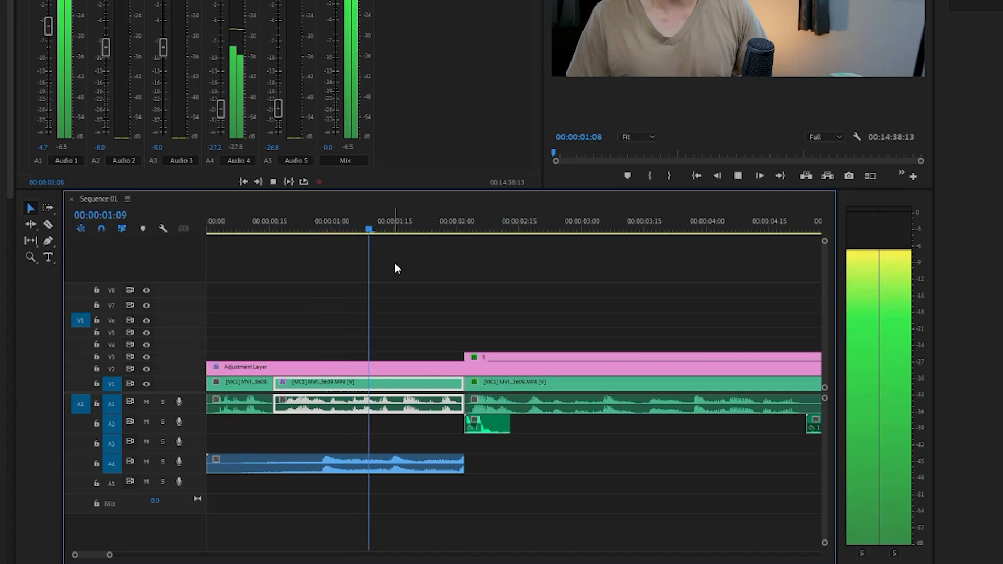
click(663, 289)
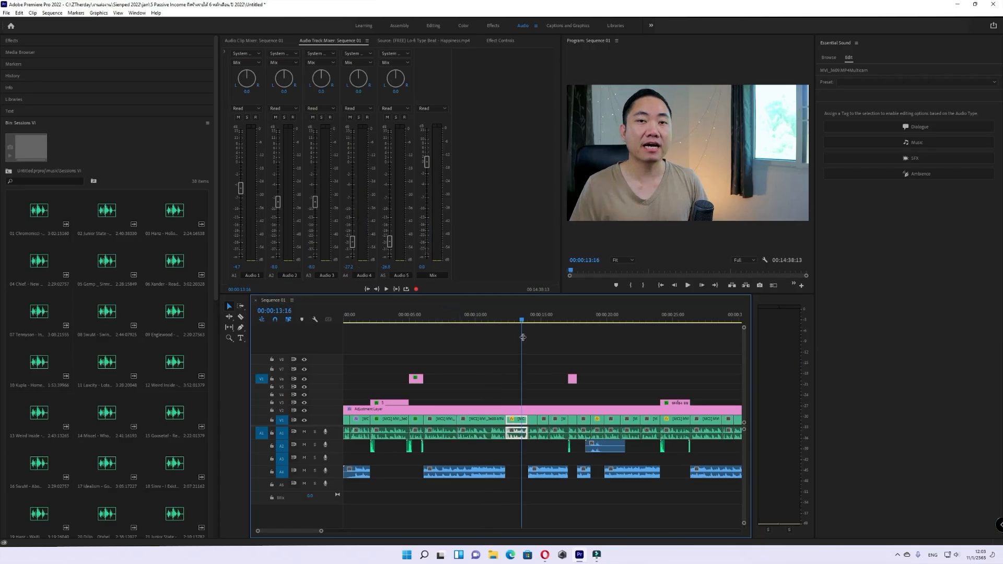
- Render the video previews for the whole of Sequence 01 and stop the playback that follows
click(518, 377)
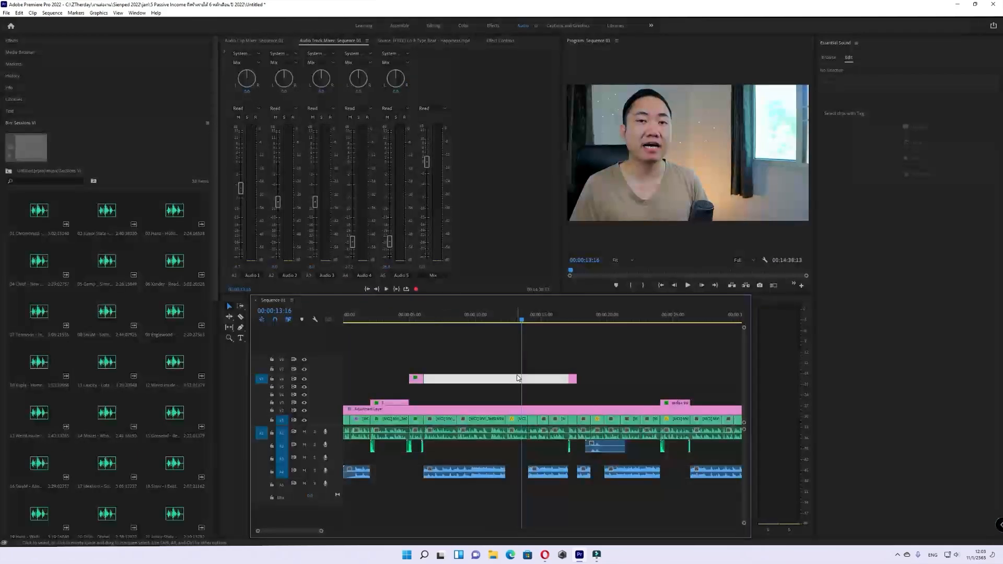
key(minus)
key(minus)
key(minus)
key(minus)
key(minus)
key(minus)
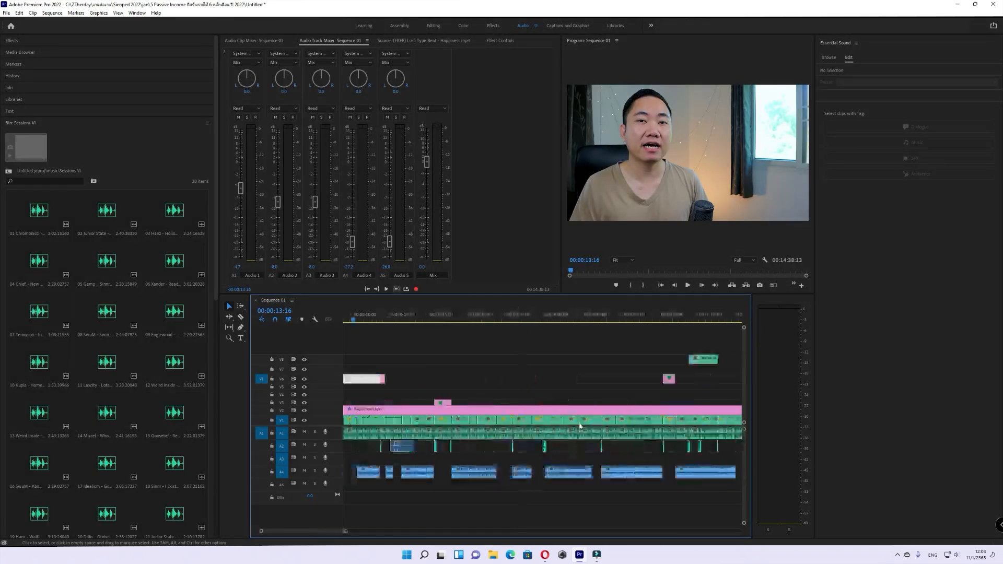
key(minus)
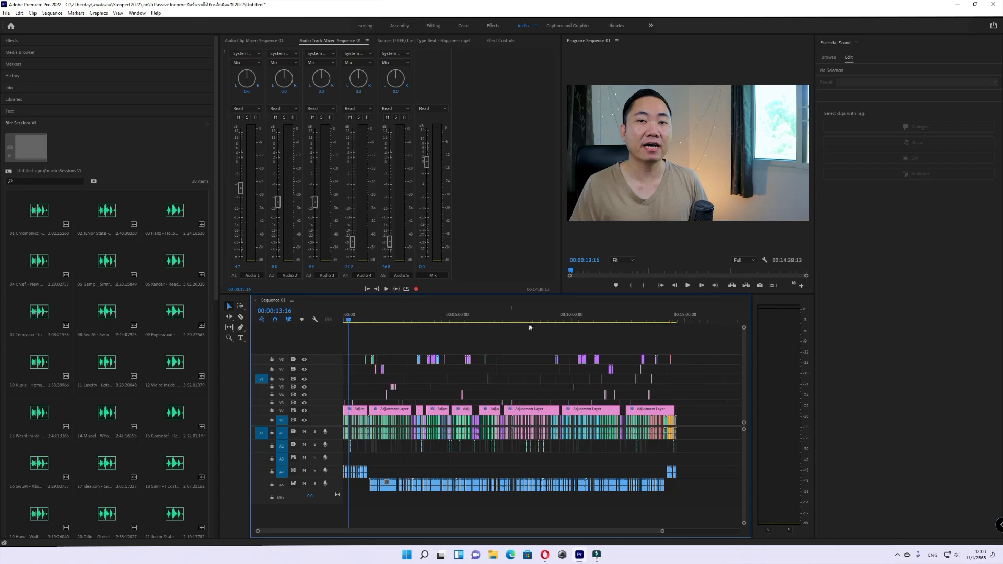
key(Return)
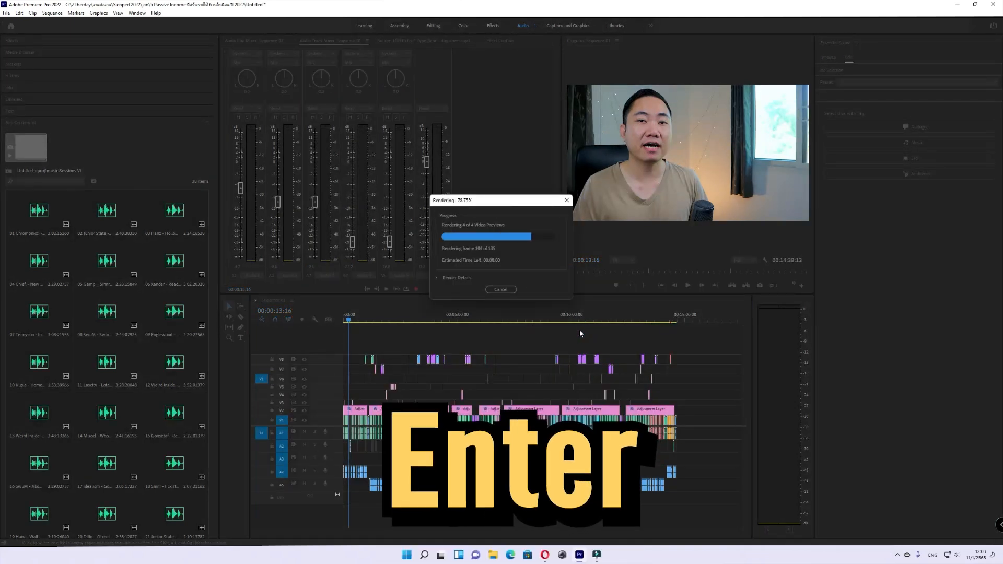
key(space)
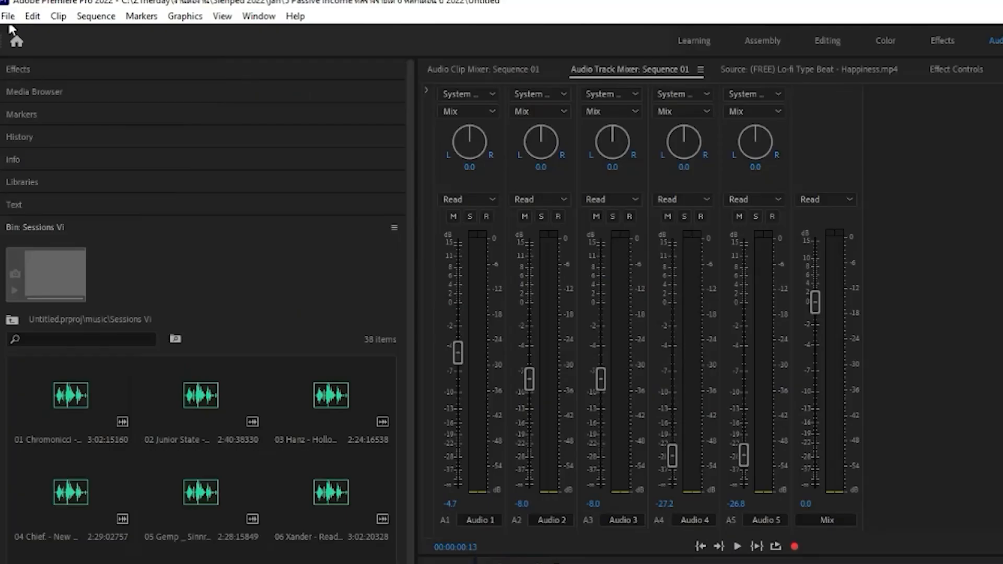
- Open the media export settings, choose the High Quality 1080p HD preset with maximum render quality, and close them without exporting
click(7, 13)
mouse_move(216, 497)
click(256, 498)
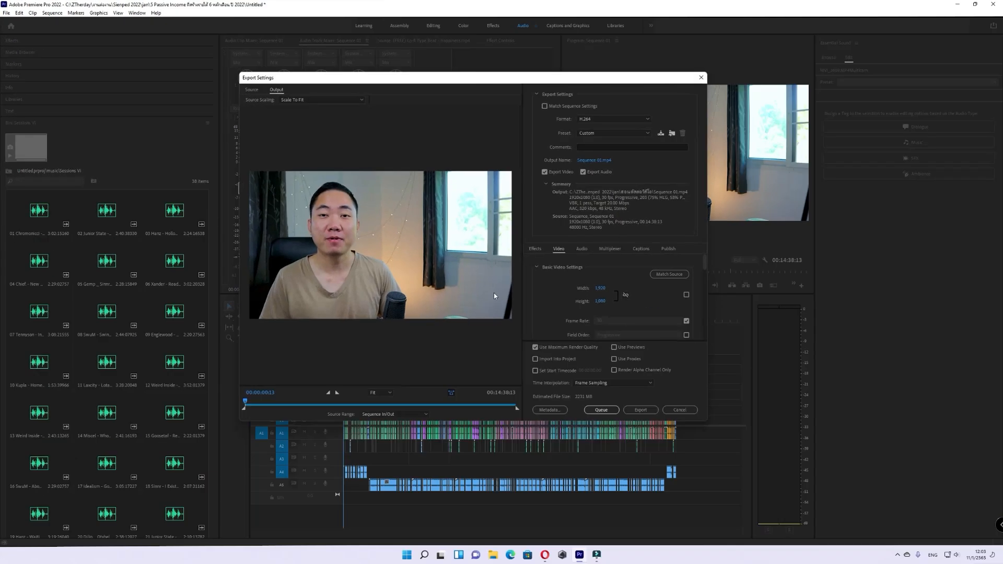
click(606, 131)
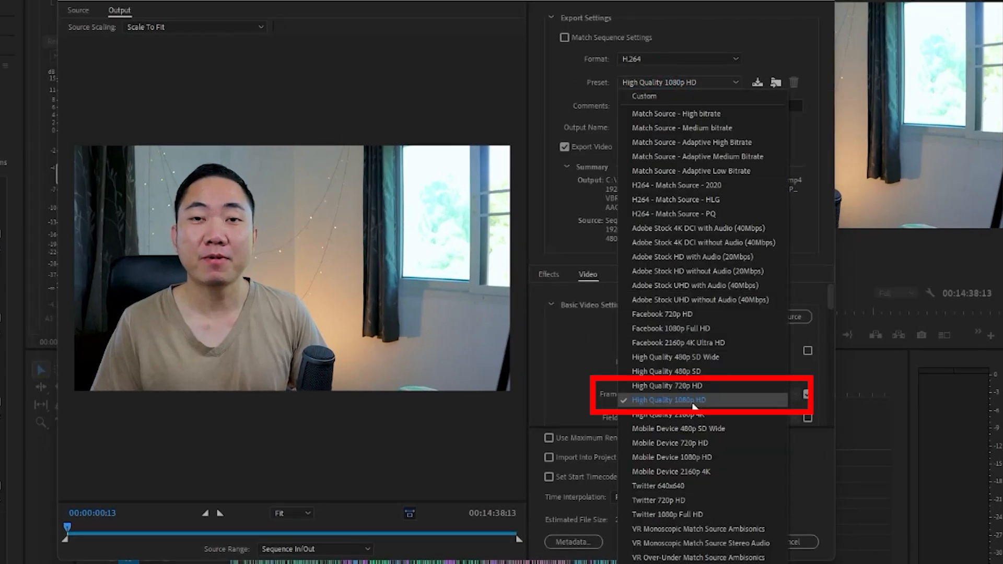
click(693, 403)
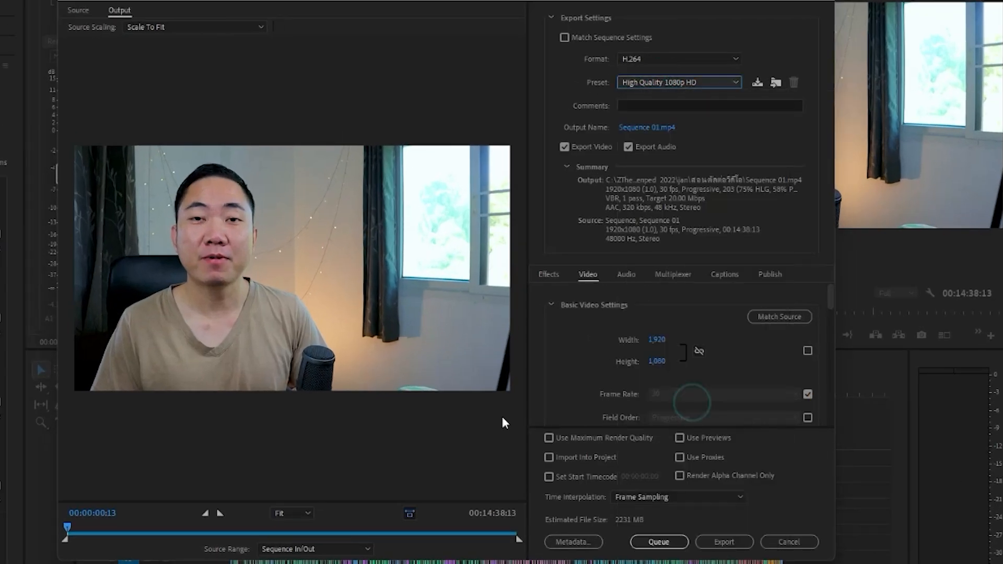
click(549, 438)
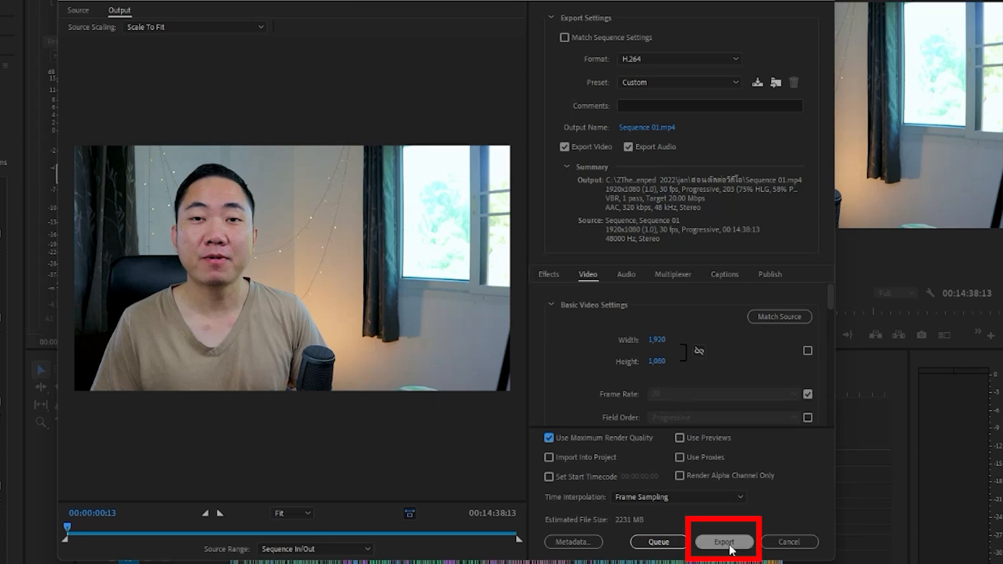
click(808, 546)
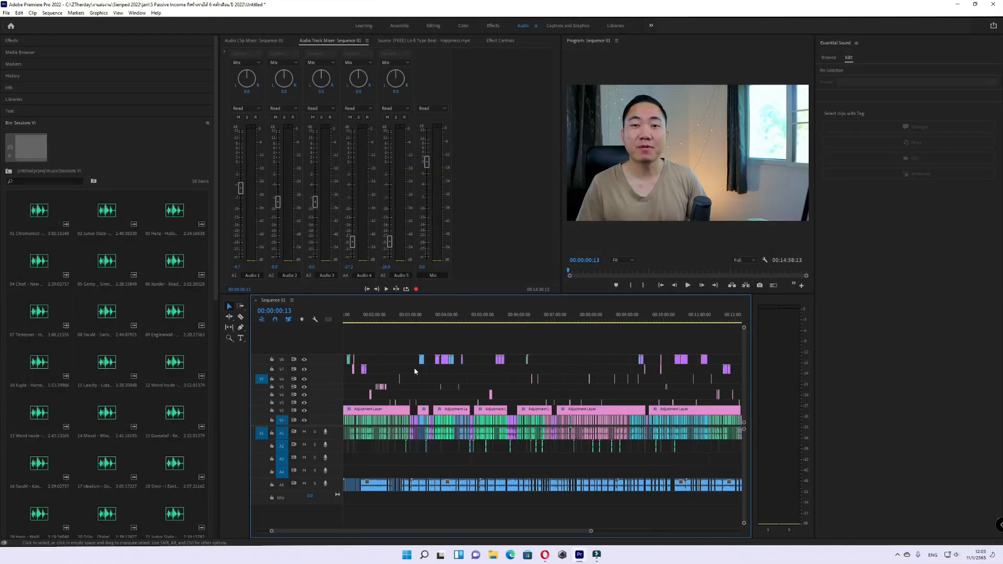
- Look over the finished edit of Sequence 01 at overview and close range, and place the playhead at about 00:08:15
scroll(415, 371, up, 8)
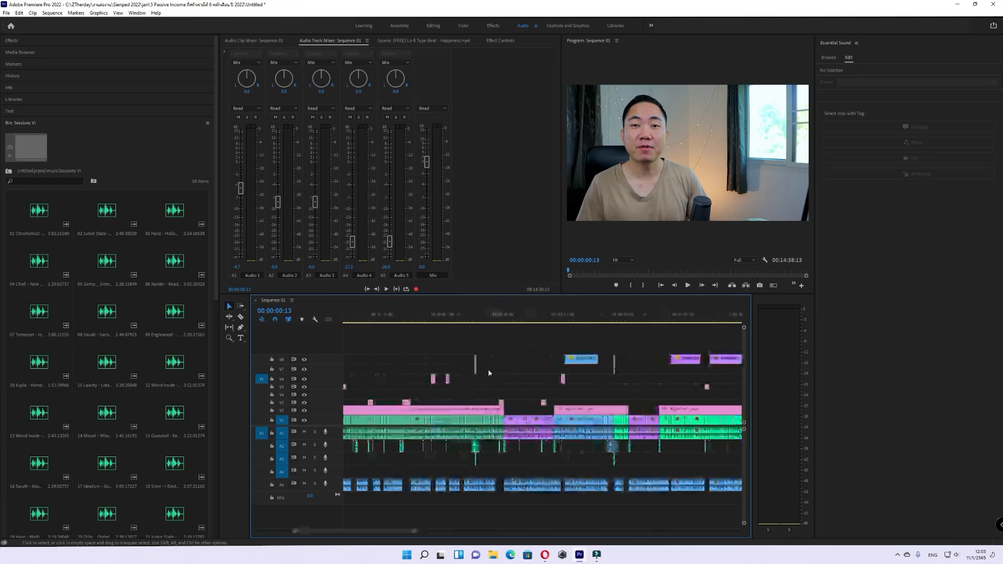
scroll(484, 405, down, 3)
scroll(485, 411, down, 3)
scroll(485, 411, down, 6)
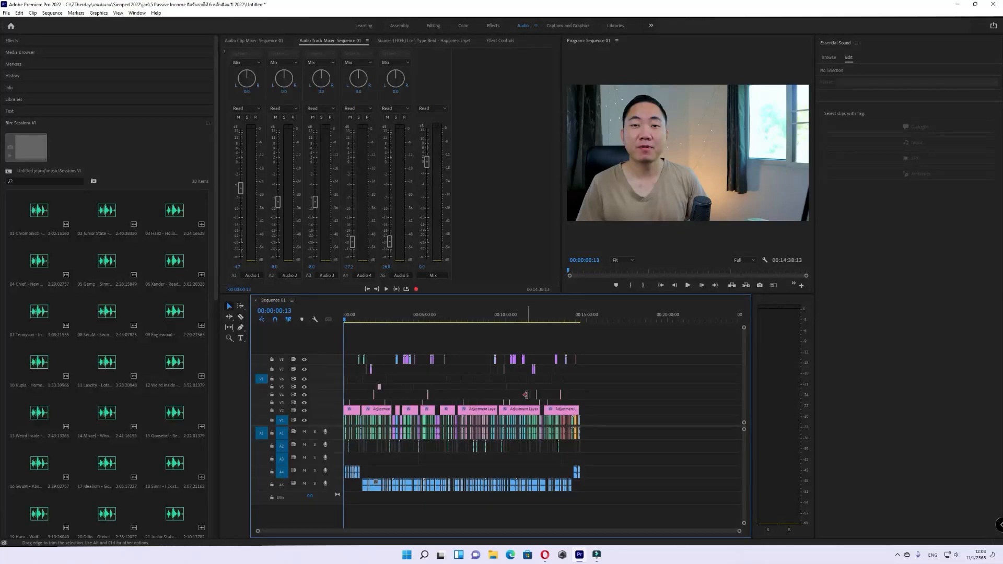
scroll(476, 390, up, 10)
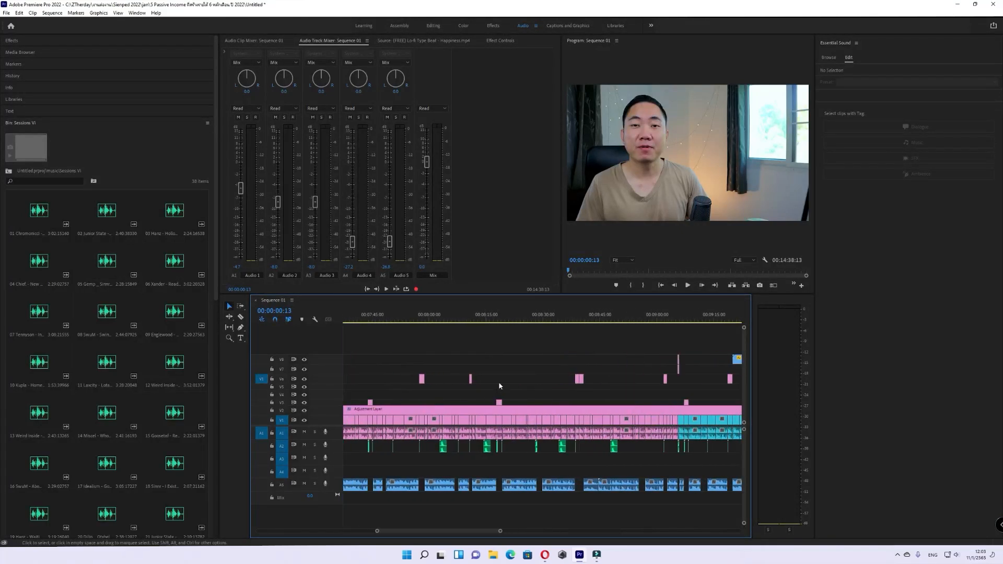
click(486, 320)
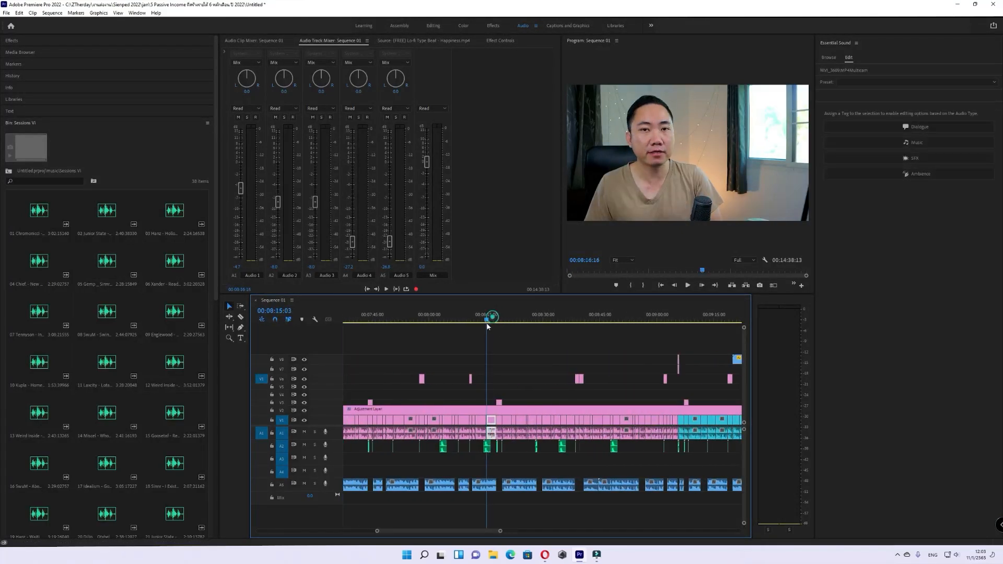
click(493, 361)
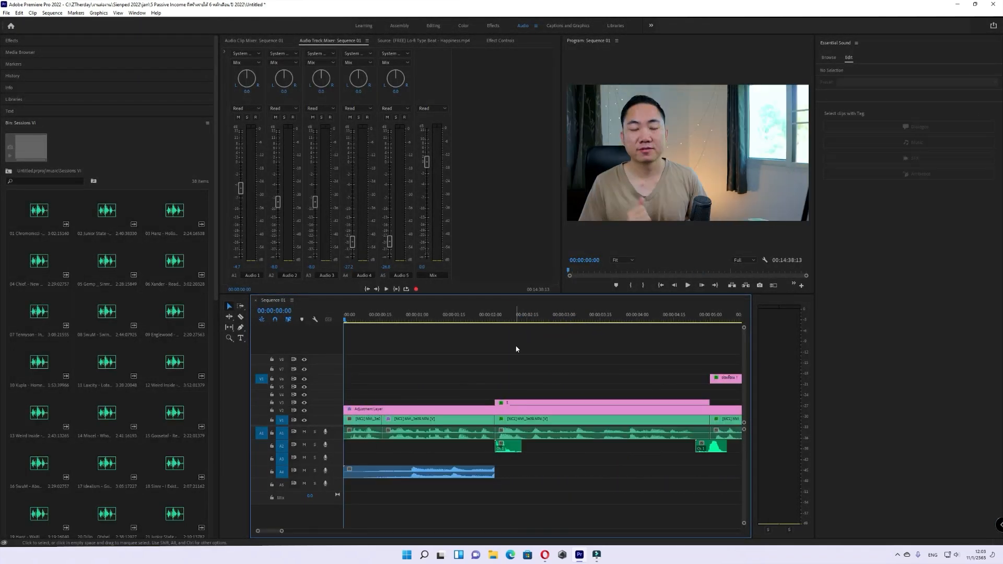